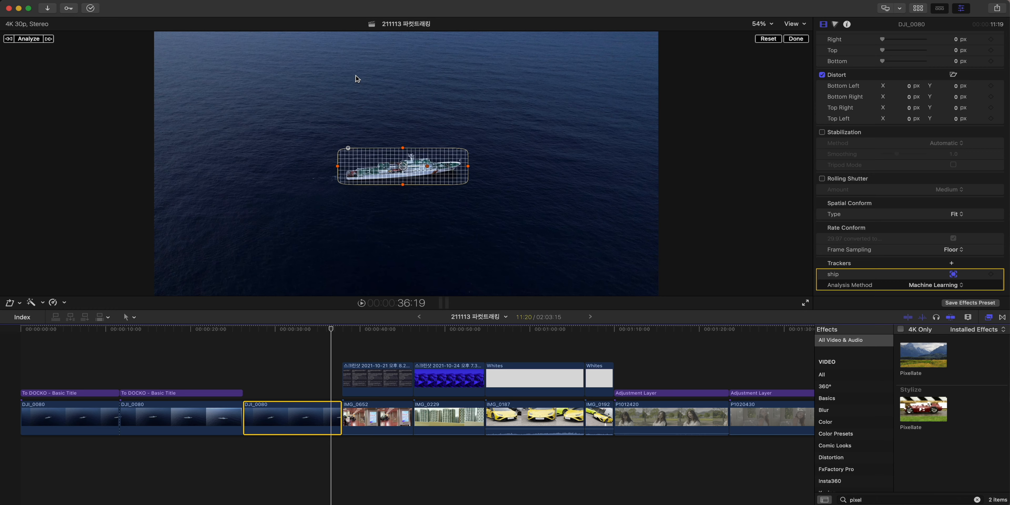
Analyze the ship tracker on the third DJI_0080 clip and return the playhead to the clip's start.
{"action": "left_click", "coordinate": [33, 41]}
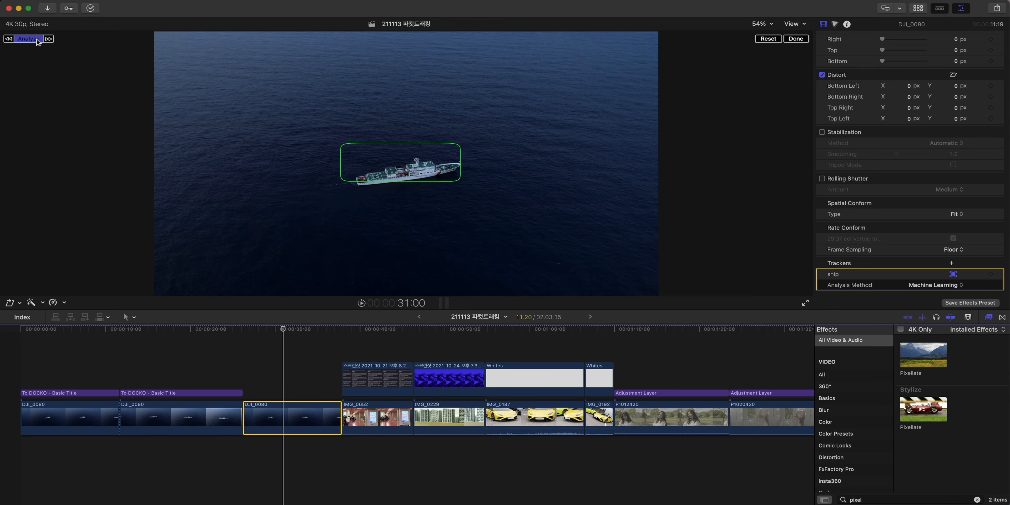
{"action": "left_click", "coordinate": [37, 40]}
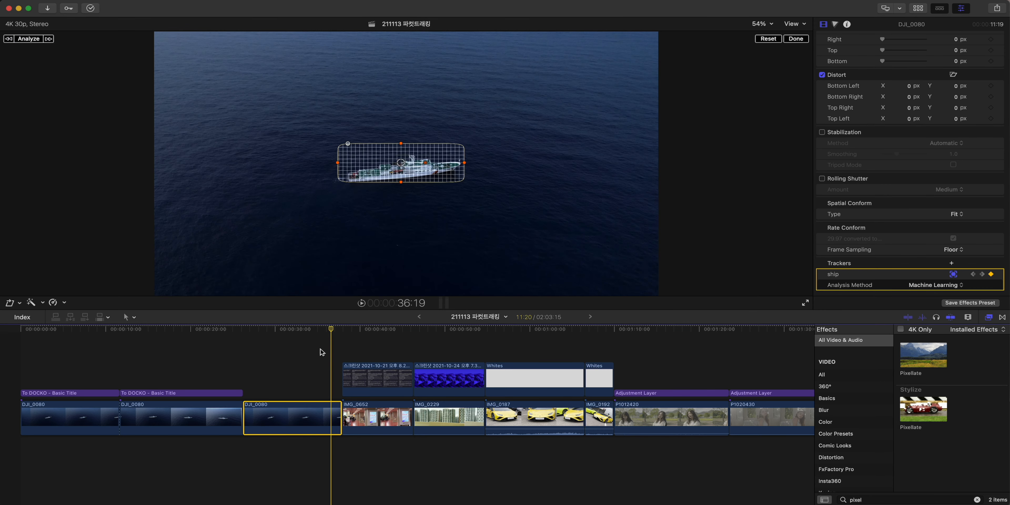
{"action": "left_click_drag", "start_coordinate": [333, 332], "coordinate": [248, 334]}
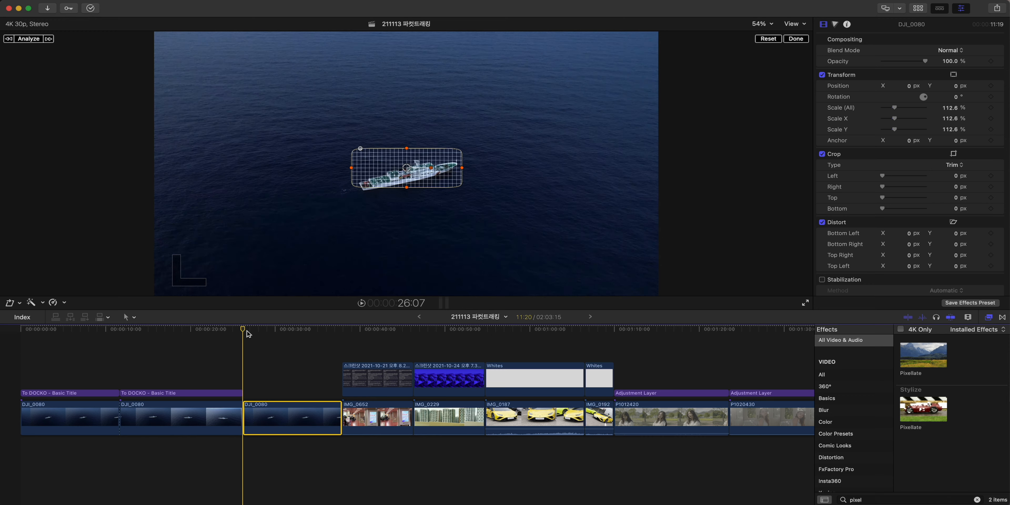
Add a Basic Title above the third DJI_0080 clip and extend it to the clip's end.
{"action": "key", "text": "ctrl+t"}
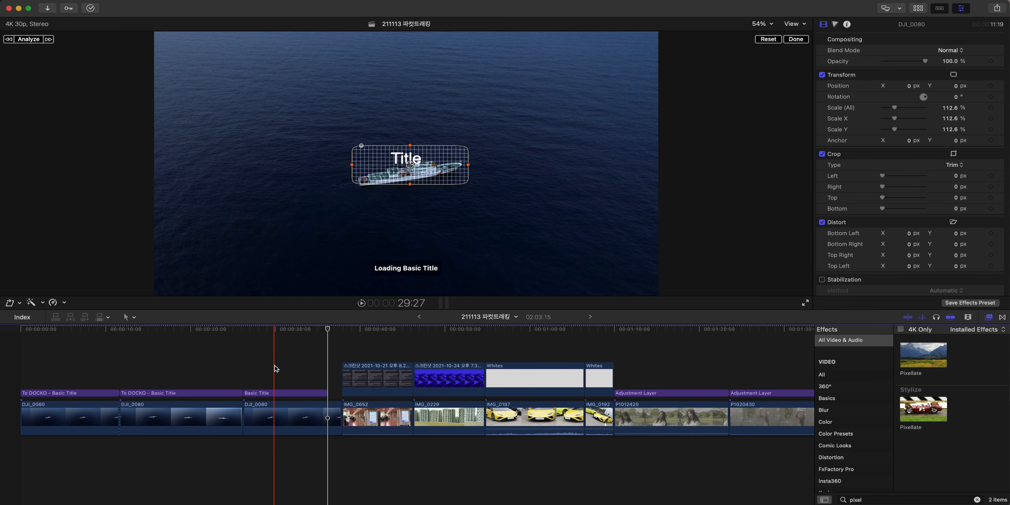
{"action": "left_click", "coordinate": [275, 367]}
{"action": "left_click_drag", "start_coordinate": [327, 393], "coordinate": [342, 393]}
Set the new title's text to "To DOCKO".
{"action": "left_click", "coordinate": [835, 24]}
{"action": "left_click", "coordinate": [889, 64]}
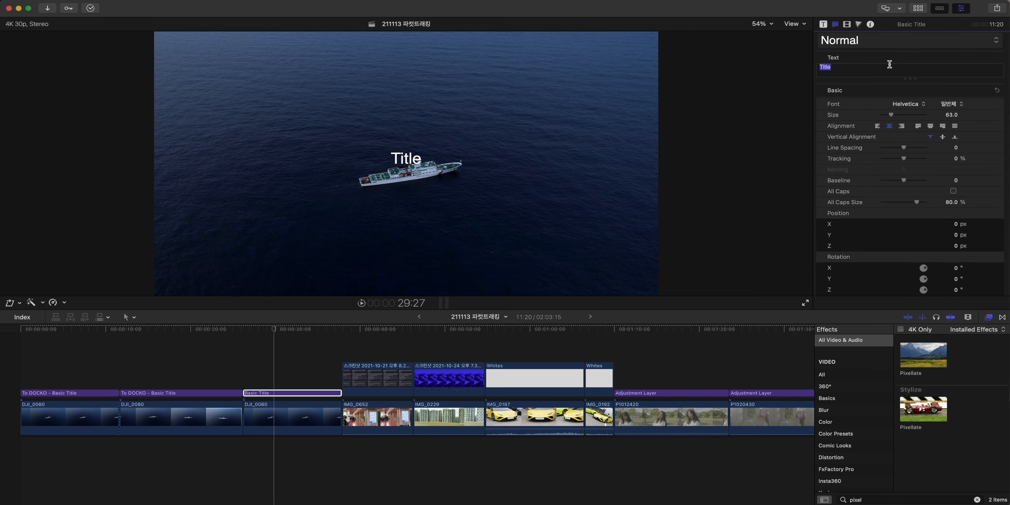
{"action": "type", "text": "To "}
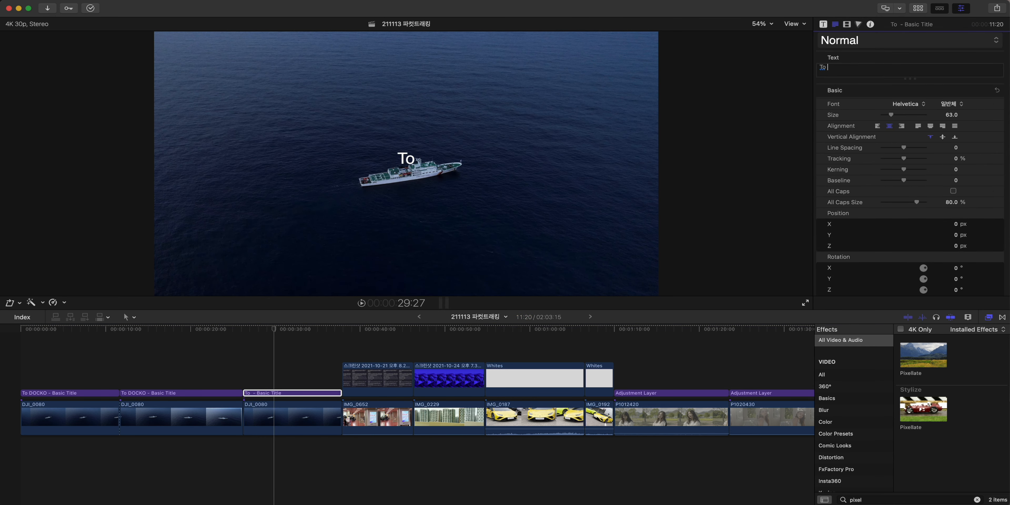
{"action": "type", "text": "DOCKO"}
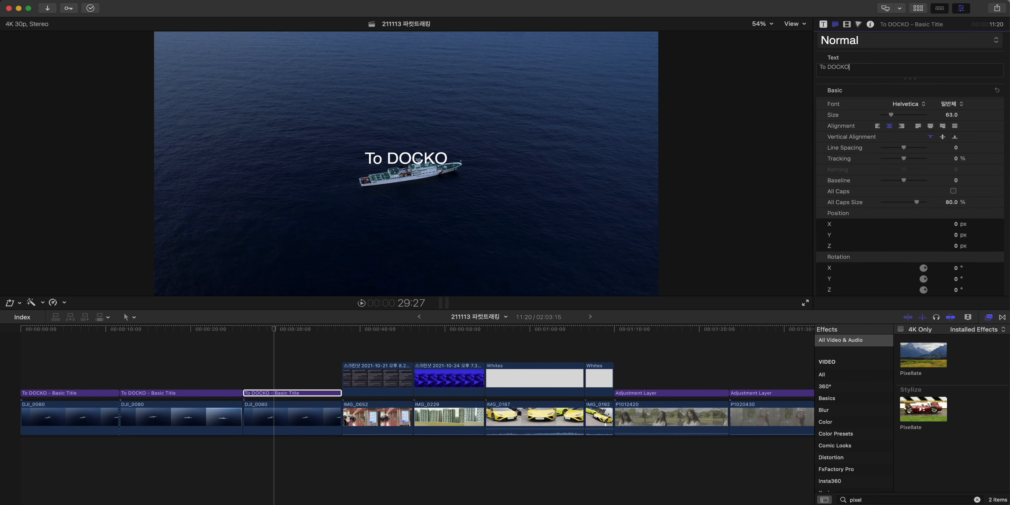
{"action": "left_click", "coordinate": [418, 161]}
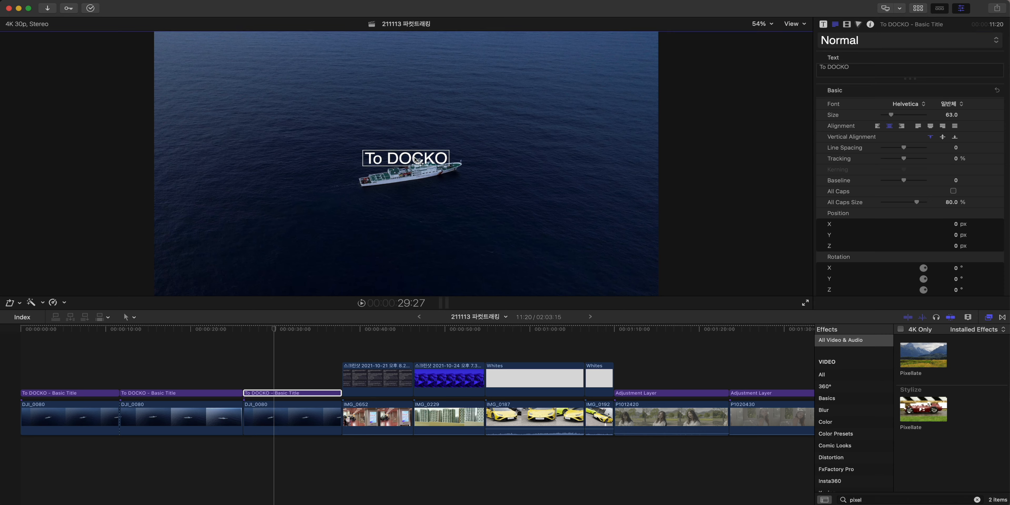
Link the To DOCKO title's Transform to the existing ship tracker and preview its motion over the clip.
{"action": "left_click", "coordinate": [20, 302]}
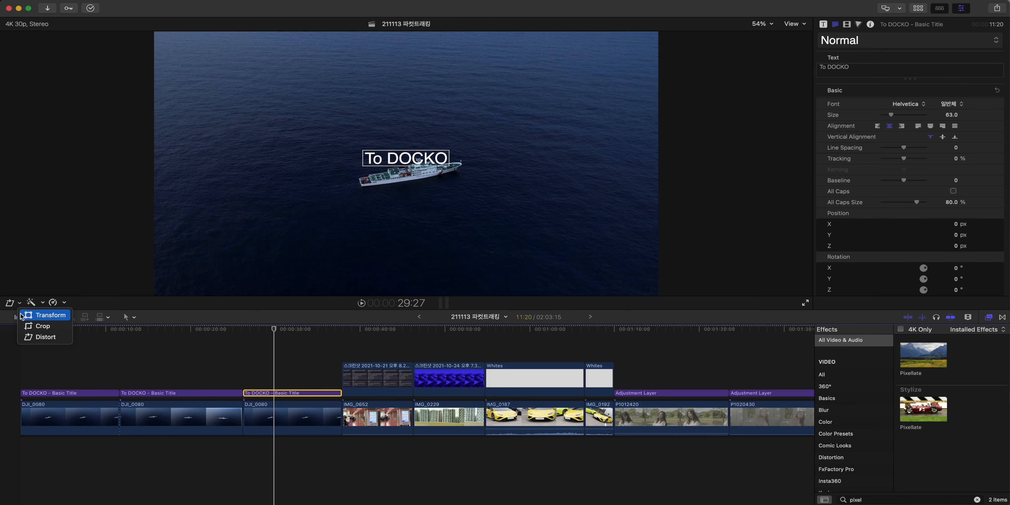
{"action": "left_click", "coordinate": [42, 317]}
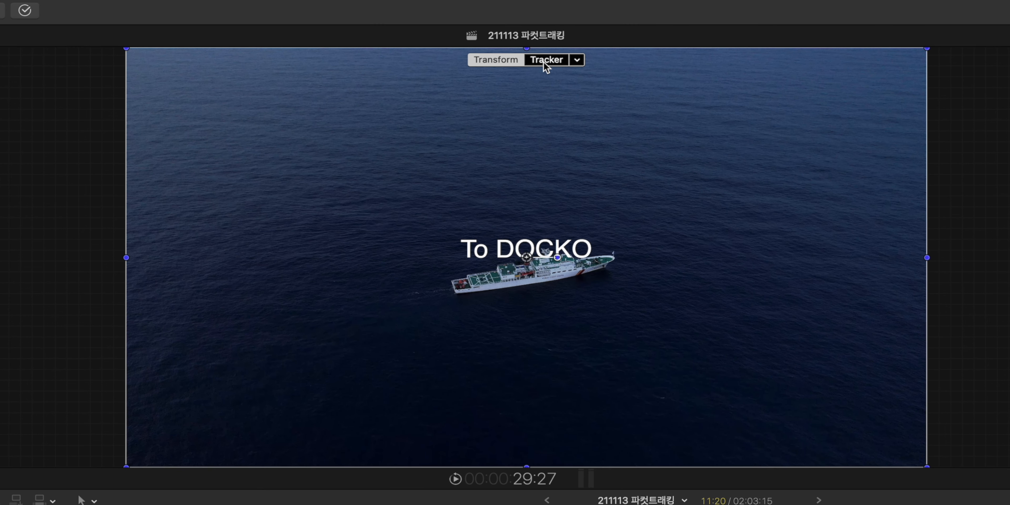
{"action": "left_click", "coordinate": [546, 64]}
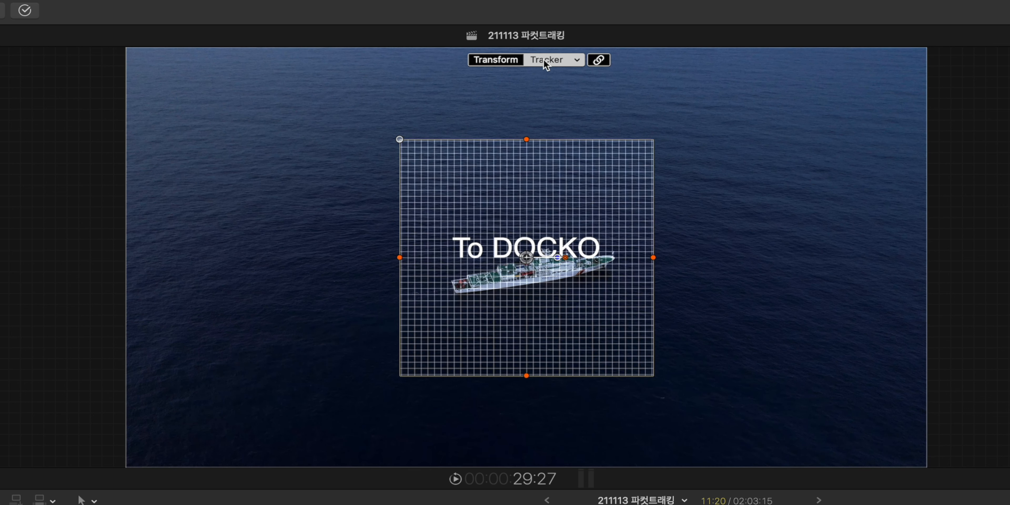
{"action": "left_click", "coordinate": [546, 64]}
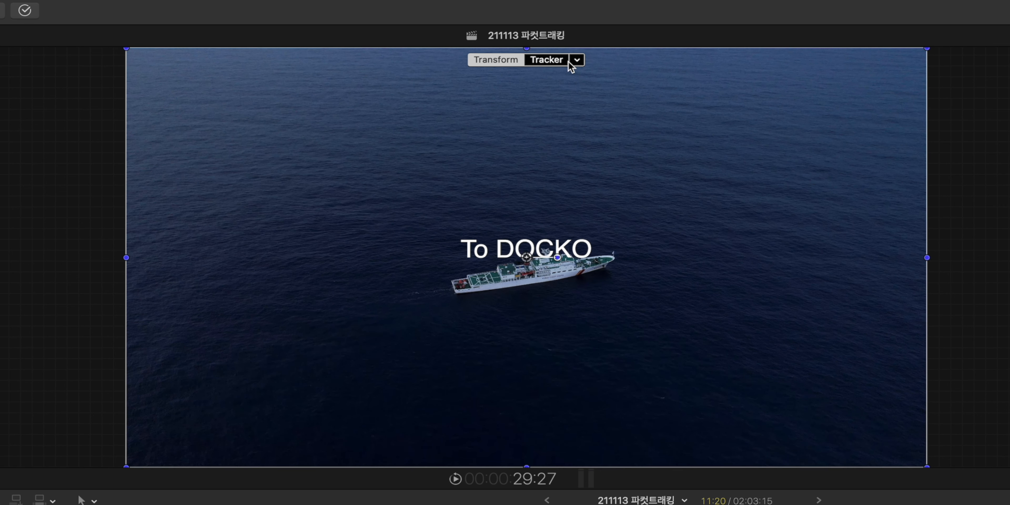
{"action": "left_click", "coordinate": [577, 61]}
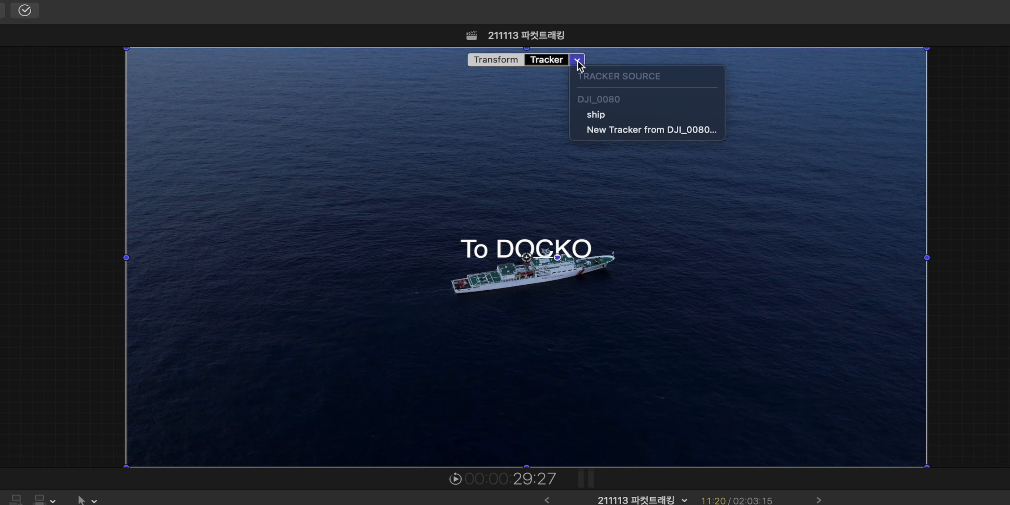
{"action": "left_click", "coordinate": [599, 114]}
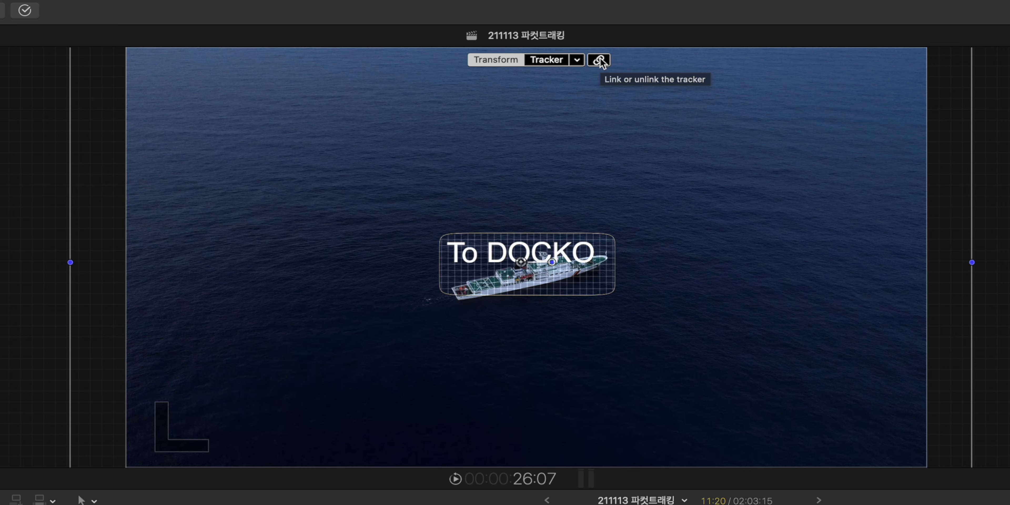
{"action": "left_click", "coordinate": [599, 60]}
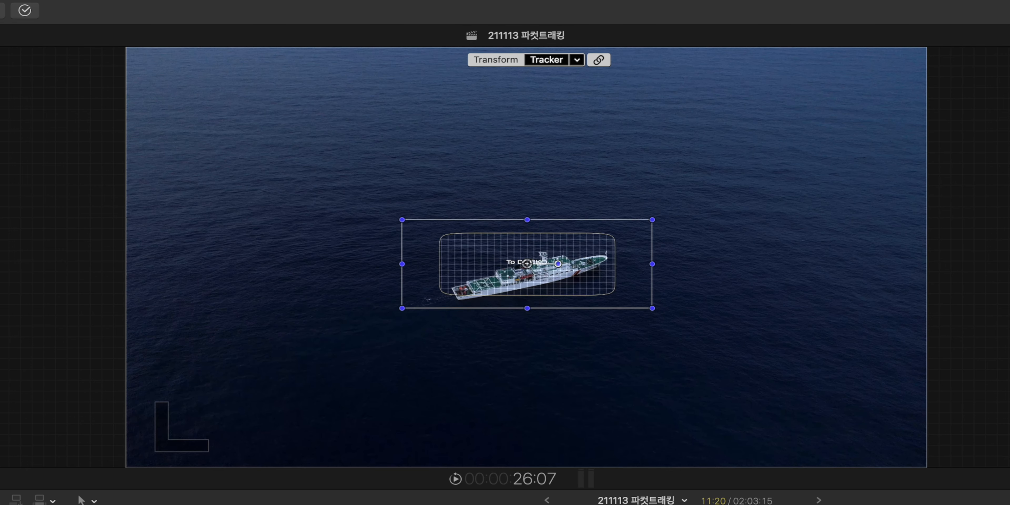
{"action": "key", "text": "l"}
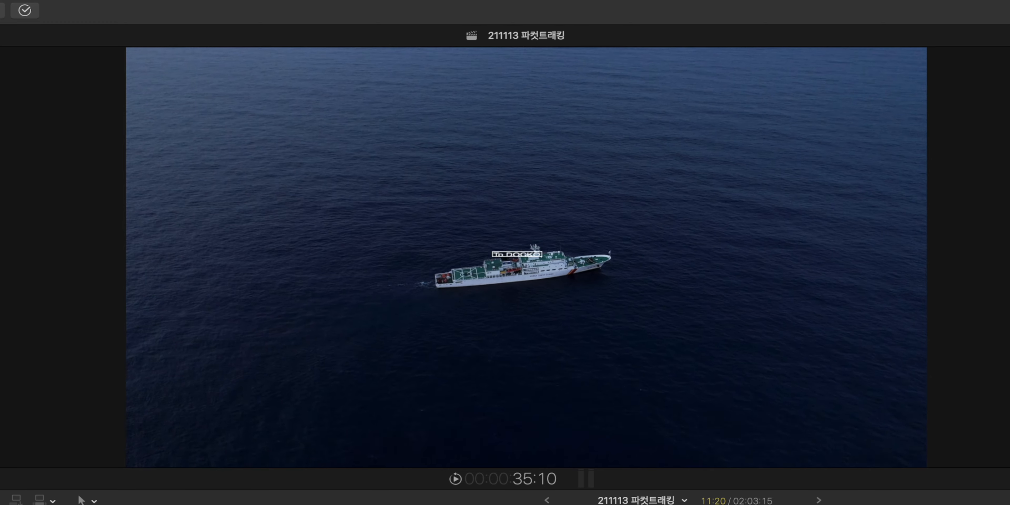
{"action": "left_click_drag", "start_coordinate": [400, 501], "coordinate": [256, 437]}
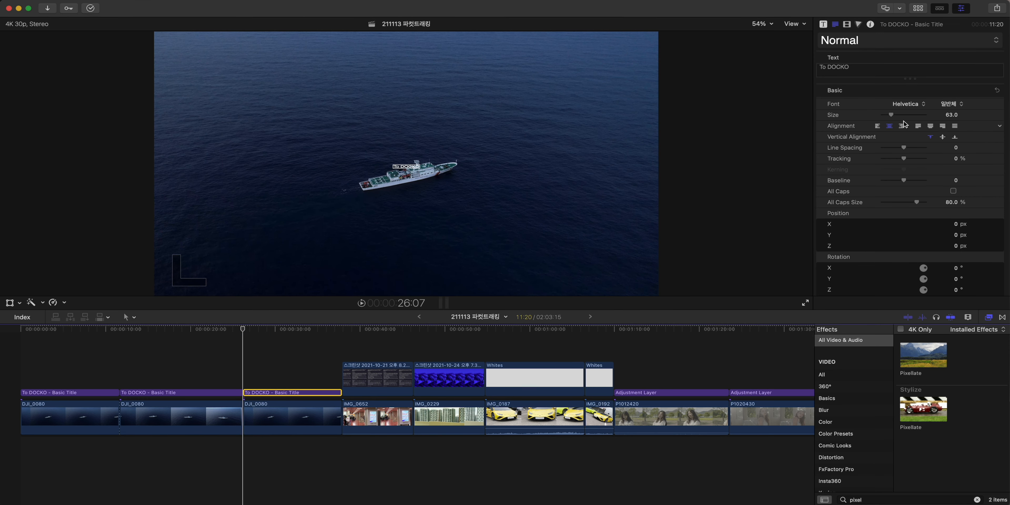
Set the third title's size to 288 and distort its corners so the text slants parallel to the ship.
{"action": "left_click_drag", "start_coordinate": [892, 117], "coordinate": [926, 116]}
{"action": "left_click", "coordinate": [20, 303]}
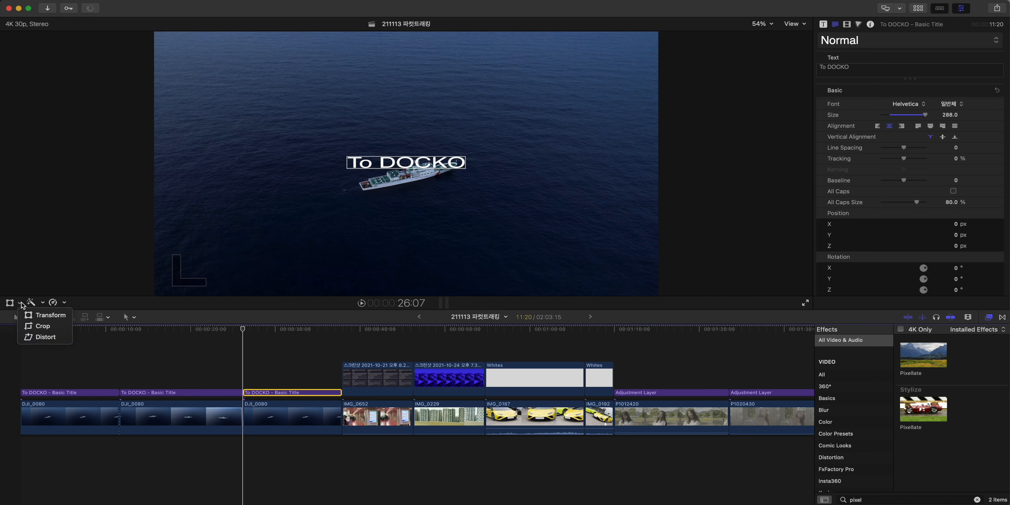
{"action": "left_click", "coordinate": [36, 337]}
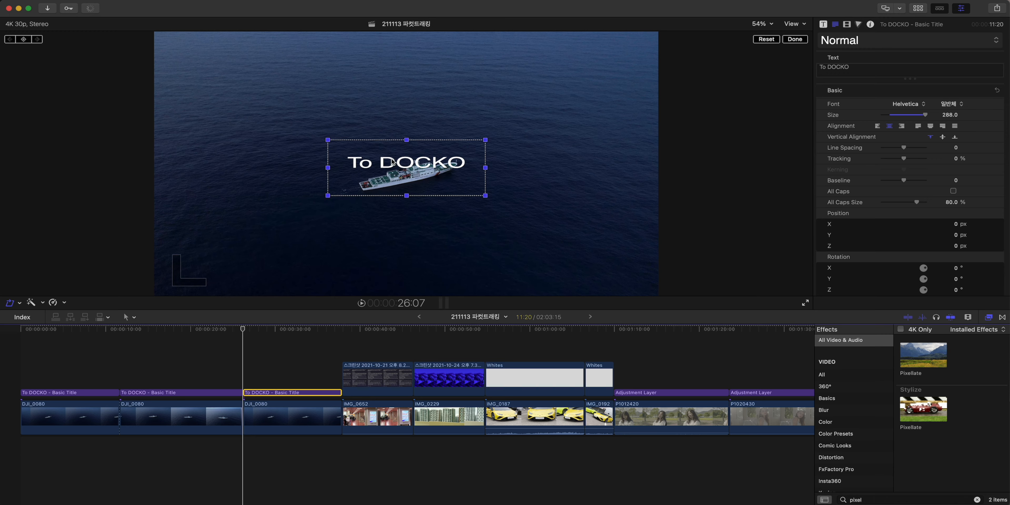
{"action": "left_click_drag", "start_coordinate": [484, 141], "coordinate": [481, 112]}
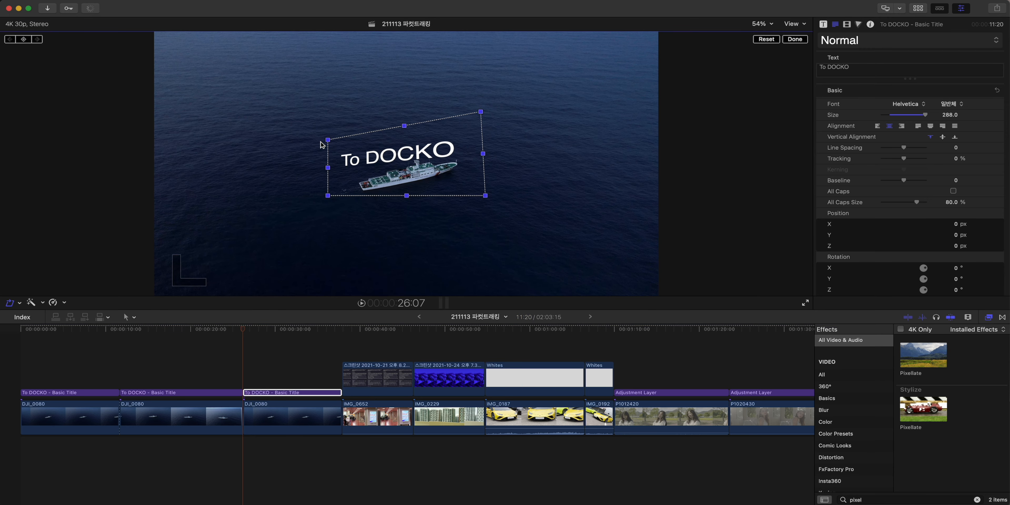
{"action": "left_click_drag", "start_coordinate": [328, 140], "coordinate": [327, 152]}
{"action": "left_click_drag", "start_coordinate": [486, 195], "coordinate": [468, 172]}
{"action": "left_click_drag", "start_coordinate": [328, 195], "coordinate": [334, 209]}
{"action": "left_click_drag", "start_coordinate": [341, 151], "coordinate": [322, 147]}
{"action": "left_click_drag", "start_coordinate": [481, 112], "coordinate": [449, 126]}
{"action": "left_click_drag", "start_coordinate": [468, 172], "coordinate": [486, 178]}
{"action": "left_click_drag", "start_coordinate": [334, 208], "coordinate": [331, 216]}
{"action": "left_click_drag", "start_coordinate": [448, 126], "coordinate": [449, 125]}
{"action": "left_click_drag", "start_coordinate": [322, 147], "coordinate": [324, 150]}
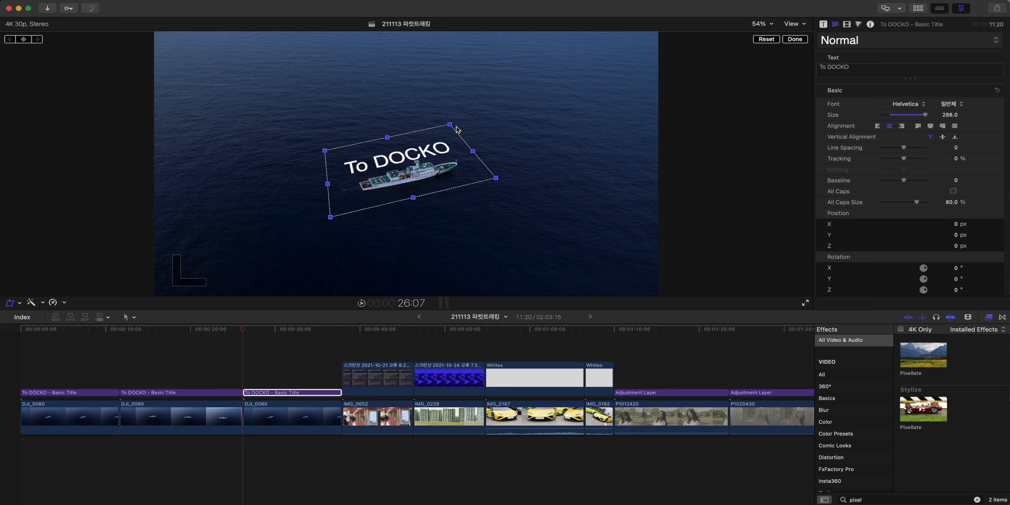
{"action": "left_click_drag", "start_coordinate": [450, 124], "coordinate": [443, 129]}
{"action": "left_click_drag", "start_coordinate": [485, 177], "coordinate": [496, 177]}
{"action": "left_click", "coordinate": [335, 216]}
{"action": "left_click", "coordinate": [255, 393]}
{"action": "mouse_move", "coordinate": [331, 216]}
{"action": "left_mouse_down"}
{"action": "mouse_move", "coordinate": [341, 218]}
{"action": "mouse_move", "coordinate": [330, 211]}
{"action": "left_mouse_up"}
{"action": "left_click_drag", "start_coordinate": [447, 127], "coordinate": [448, 127]}
{"action": "left_click_drag", "start_coordinate": [496, 177], "coordinate": [509, 177]}
{"action": "left_click_drag", "start_coordinate": [331, 210], "coordinate": [330, 218]}
{"action": "left_click_drag", "start_coordinate": [446, 127], "coordinate": [443, 129]}
{"action": "left_click", "coordinate": [795, 39]}
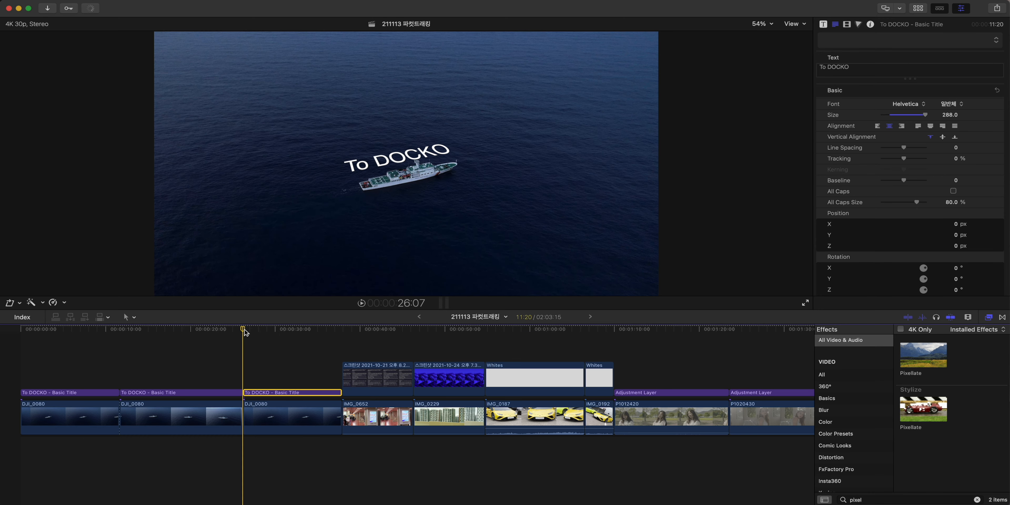
Play back and scrub the third and first DJI_0080 clips to check how the titles follow the ship.
{"action": "key", "text": "space"}
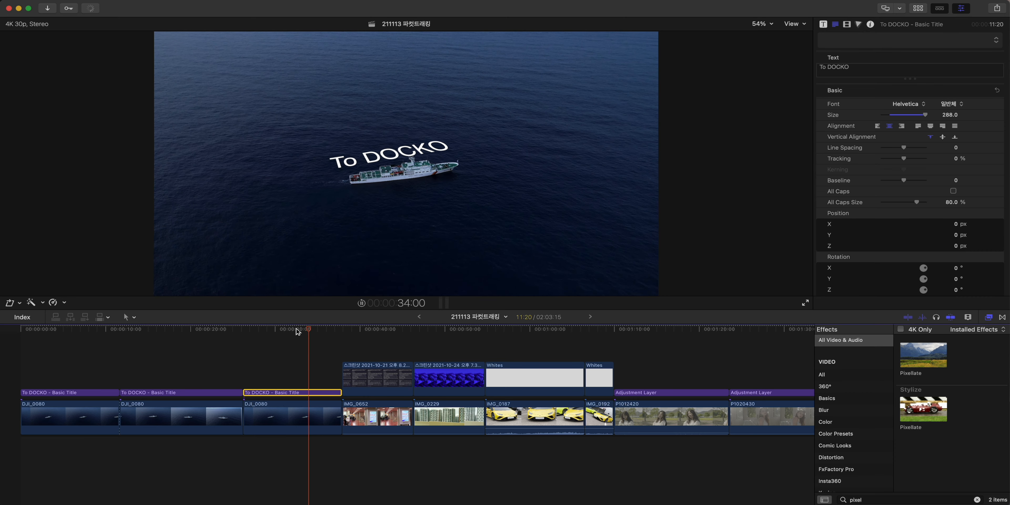
{"action": "left_click", "coordinate": [309, 330]}
{"action": "left_click_drag", "start_coordinate": [309, 334], "coordinate": [267, 342]}
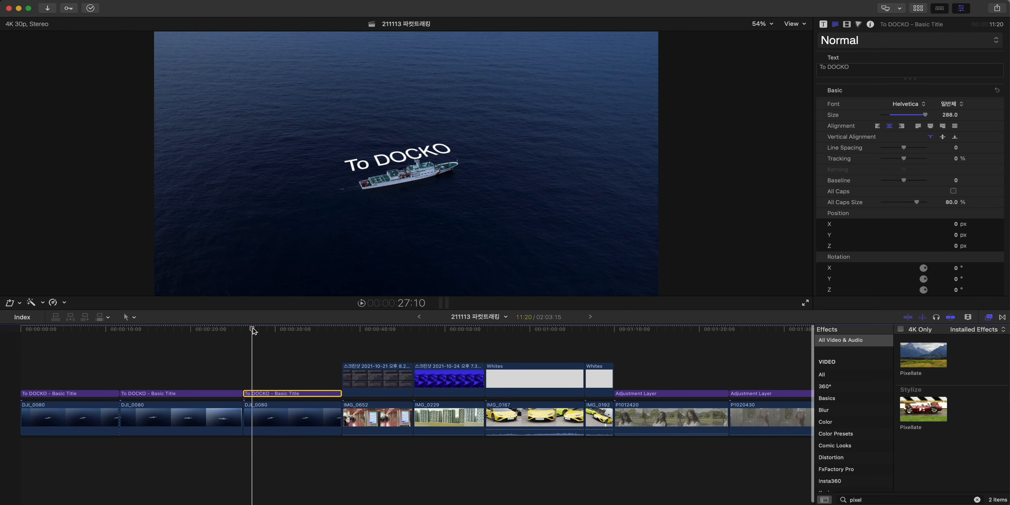
{"action": "key", "text": "space"}
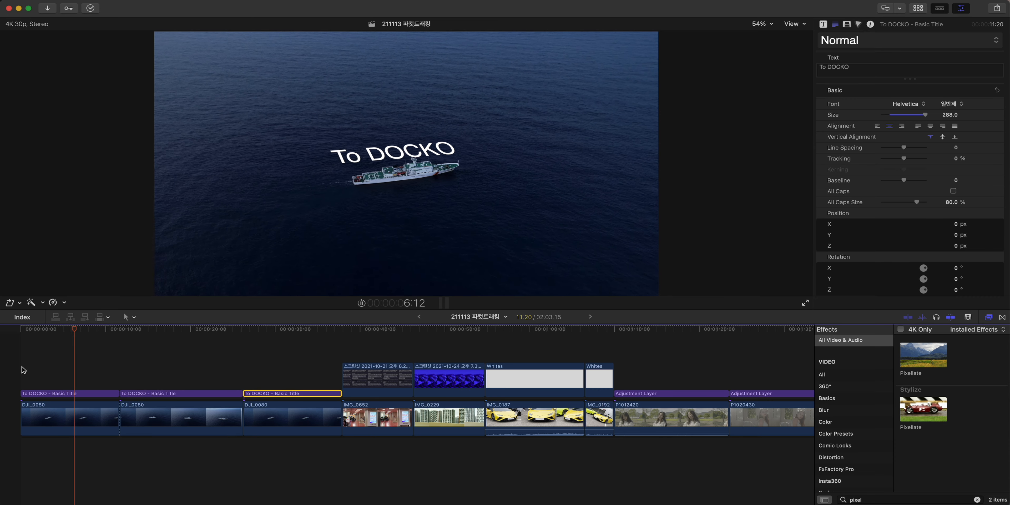
{"action": "key", "text": "space"}
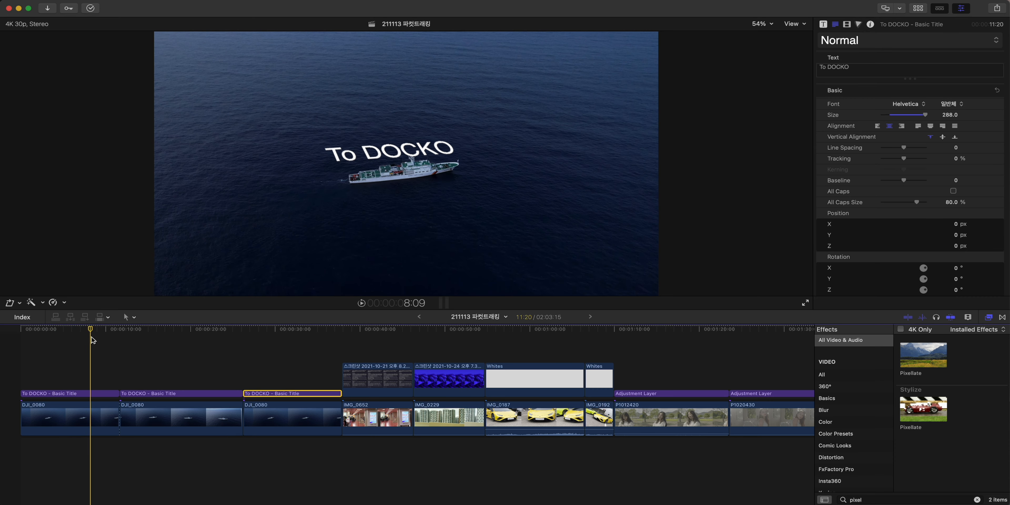
Fine-tune the first To DOCKO title's lower-left and upper-right distort corners at the timeline start and scrub through its tracking.
{"action": "left_click_drag", "start_coordinate": [81, 338], "coordinate": [22, 353]}
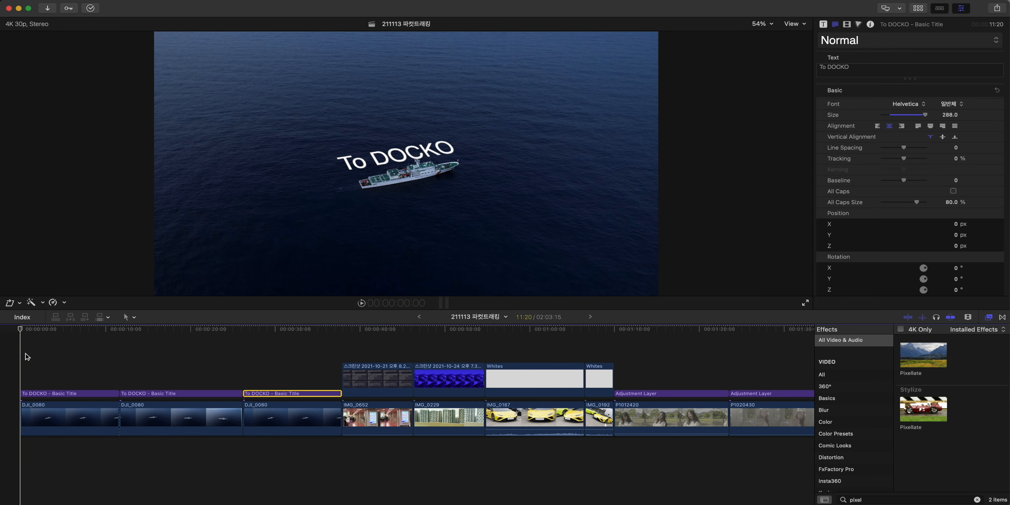
{"action": "left_click", "coordinate": [26, 393]}
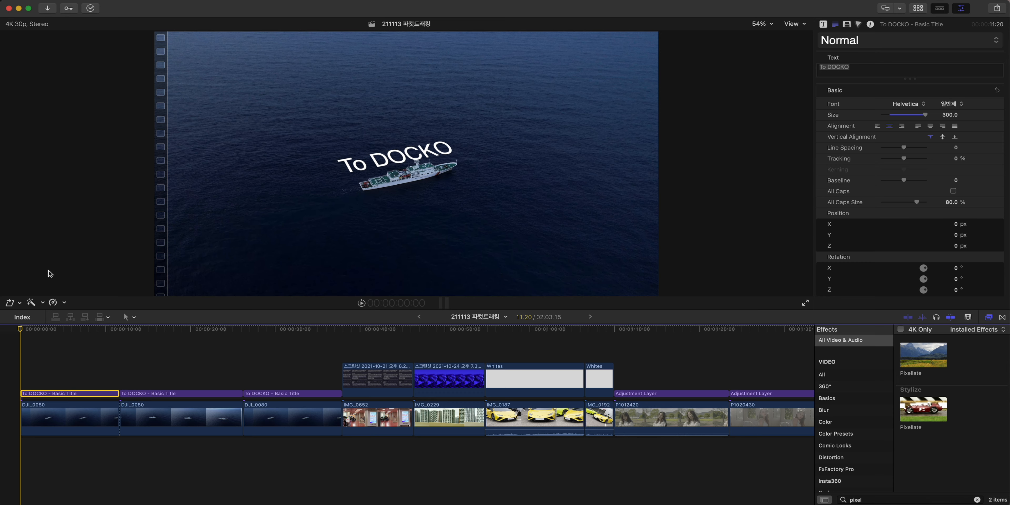
{"action": "left_click", "coordinate": [19, 303]}
{"action": "left_click", "coordinate": [43, 337]}
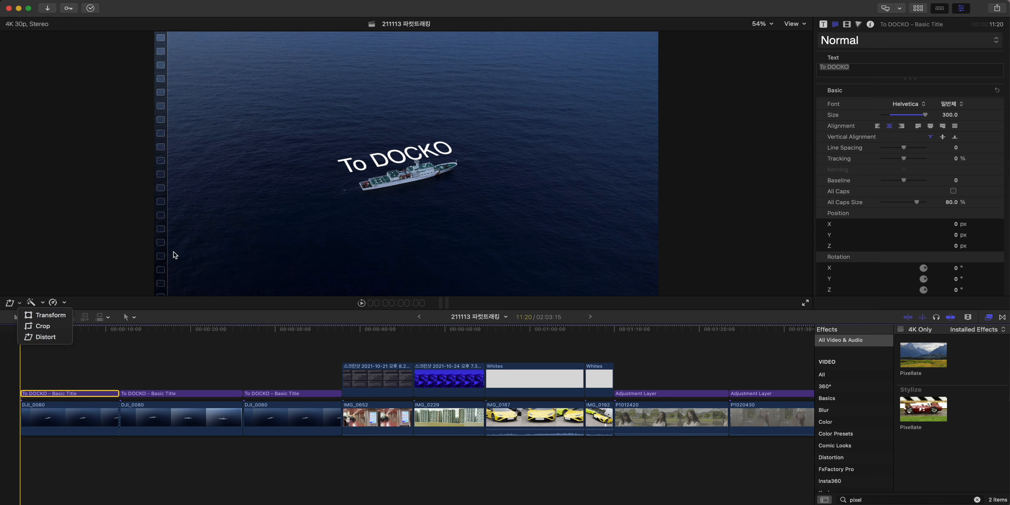
{"action": "left_click_drag", "start_coordinate": [345, 215], "coordinate": [344, 220]}
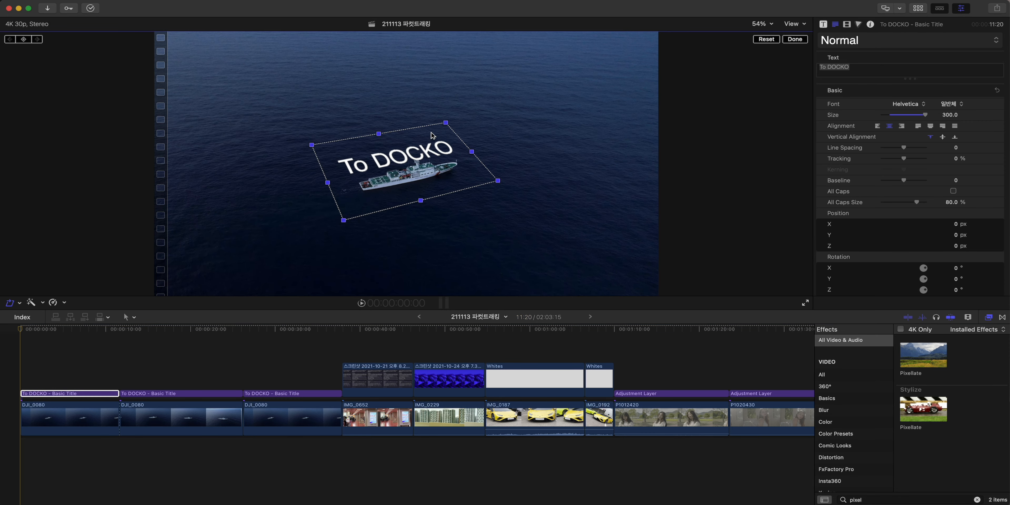
{"action": "left_click_drag", "start_coordinate": [447, 122], "coordinate": [451, 120]}
{"action": "left_click_drag", "start_coordinate": [37, 329], "coordinate": [54, 347]}
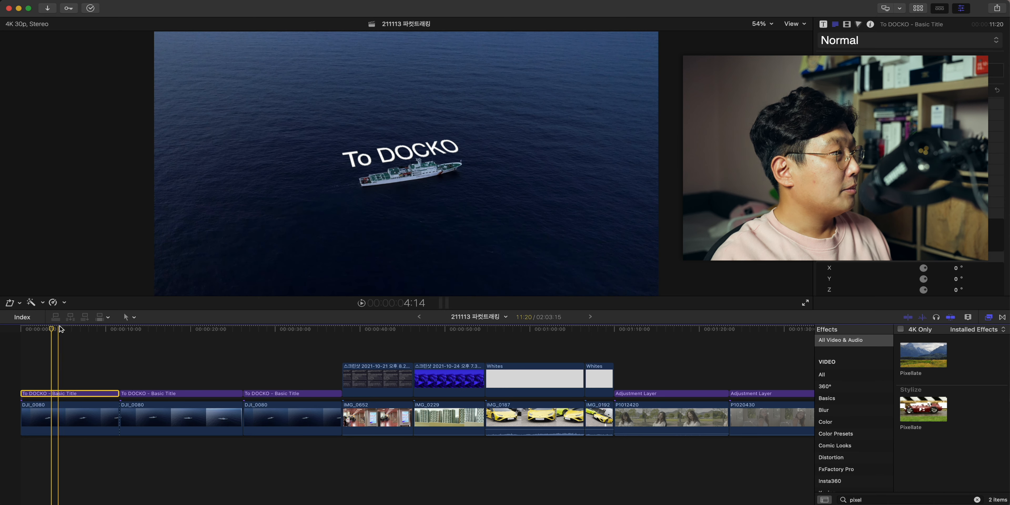
{"action": "left_click_drag", "start_coordinate": [54, 330], "coordinate": [82, 329]}
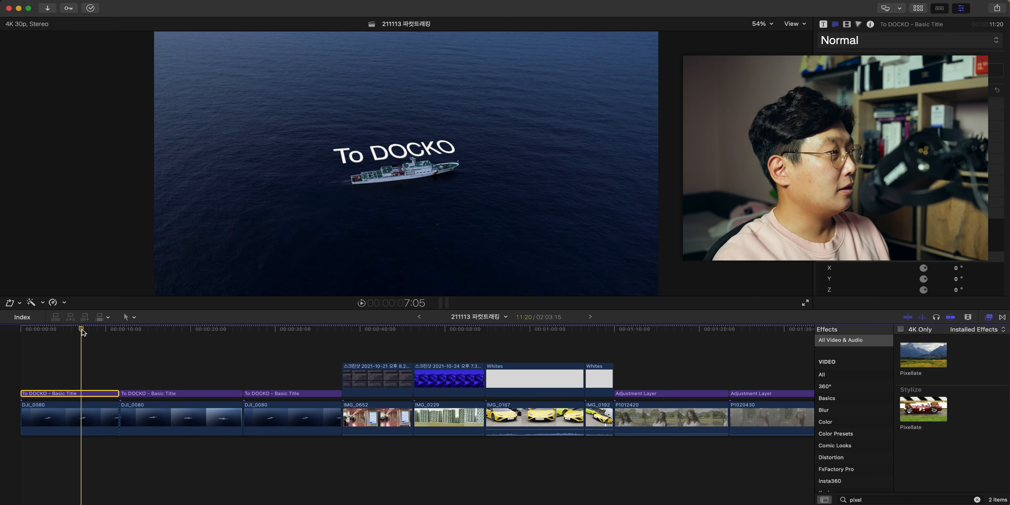
{"action": "mouse_move", "coordinate": [81, 332]}
{"action": "left_mouse_down"}
{"action": "mouse_move", "coordinate": [39, 339]}
{"action": "mouse_move", "coordinate": [98, 338]}
{"action": "mouse_move", "coordinate": [90, 334]}
{"action": "left_mouse_up"}
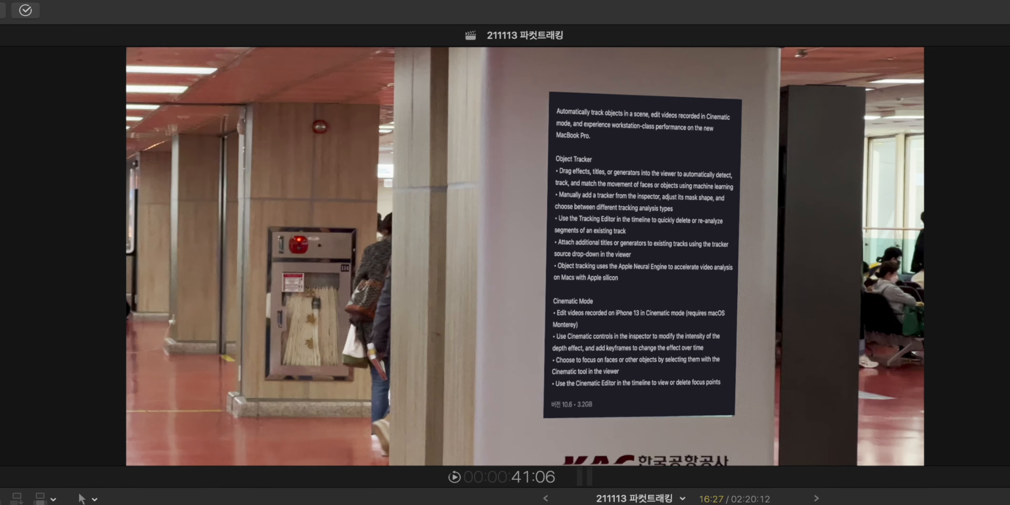
Examine the display tracker of the second IMG_0652 clip, including its analysis methods and tracker options.
{"action": "left_click", "coordinate": [492, 349]}
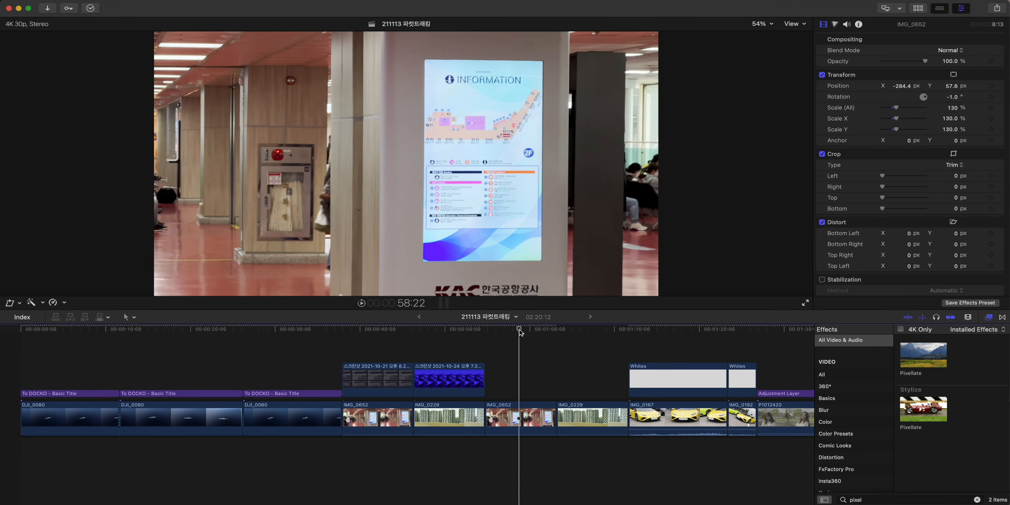
{"action": "scroll", "coordinate": [952, 222], "scroll_direction": "down", "scroll_amount": 5}
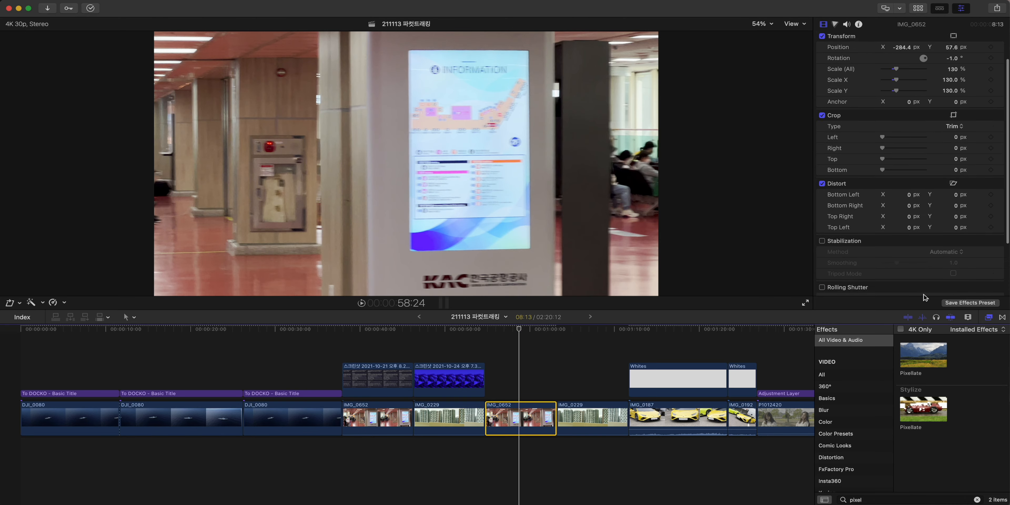
{"action": "left_click", "coordinate": [959, 286]}
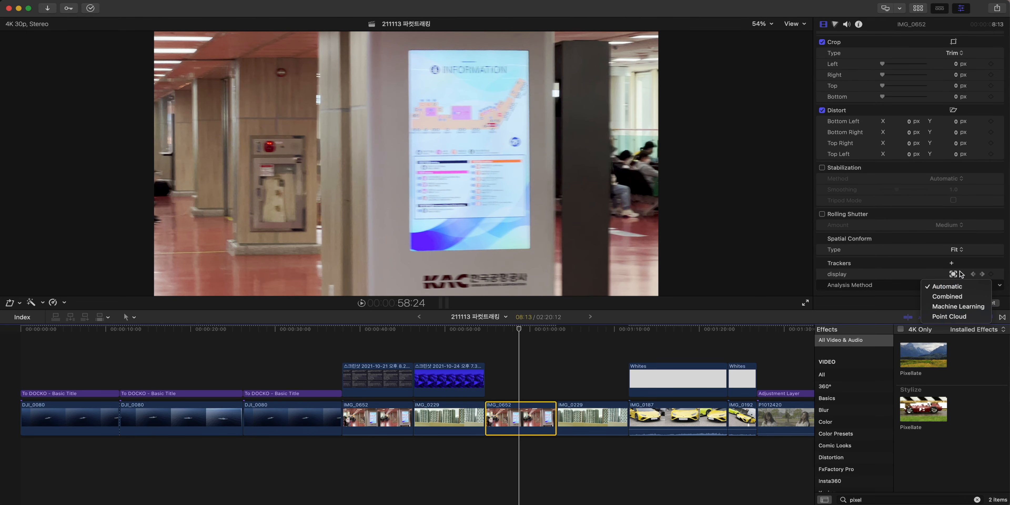
{"action": "left_click", "coordinate": [996, 276]}
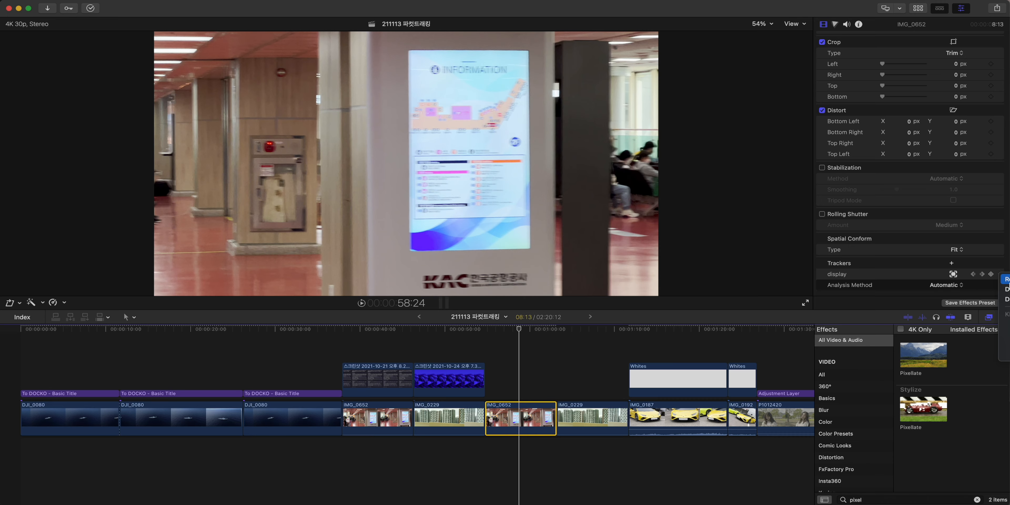
{"action": "key", "text": "Escape"}
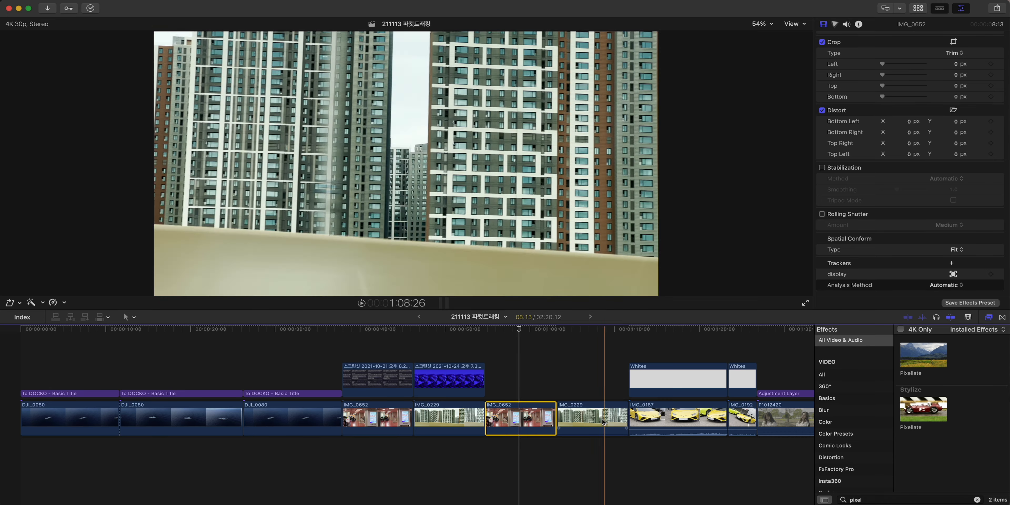
{"action": "left_click", "coordinate": [577, 418]}
{"action": "left_click", "coordinate": [490, 356]}
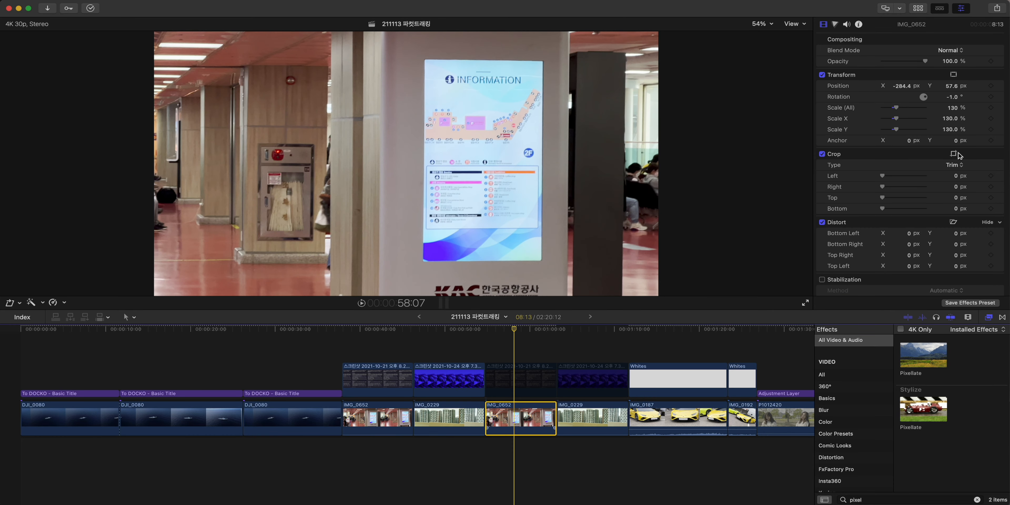
{"action": "left_click", "coordinate": [601, 420]}
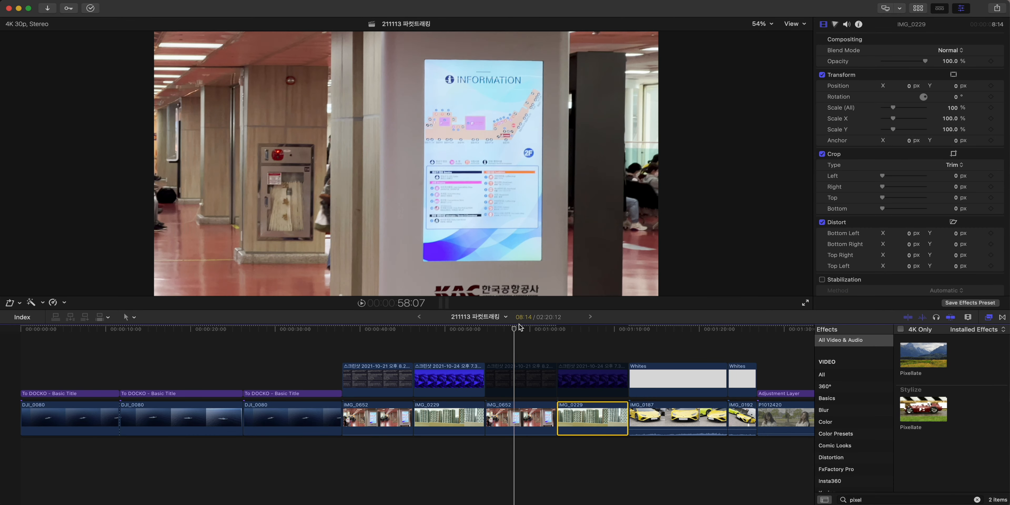
Refit the second IMG_0652 clip's display tracker region tightly around the information sign at 59:04 and analyze the clip.
{"action": "mouse_move", "coordinate": [516, 330]}
{"action": "left_mouse_down"}
{"action": "mouse_move", "coordinate": [602, 337]}
{"action": "mouse_move", "coordinate": [522, 338]}
{"action": "left_mouse_up"}
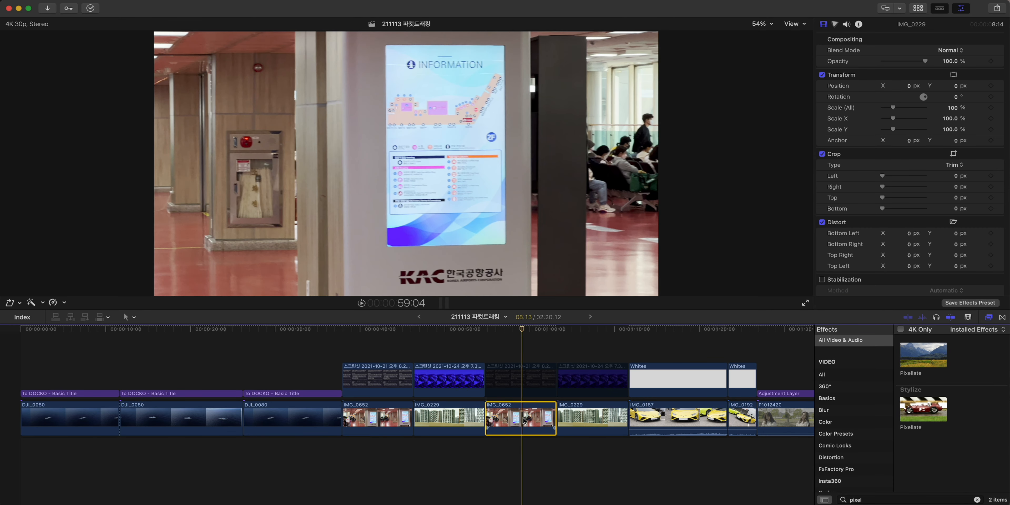
{"action": "scroll", "coordinate": [841, 266], "scroll_direction": "down", "scroll_amount": 5}
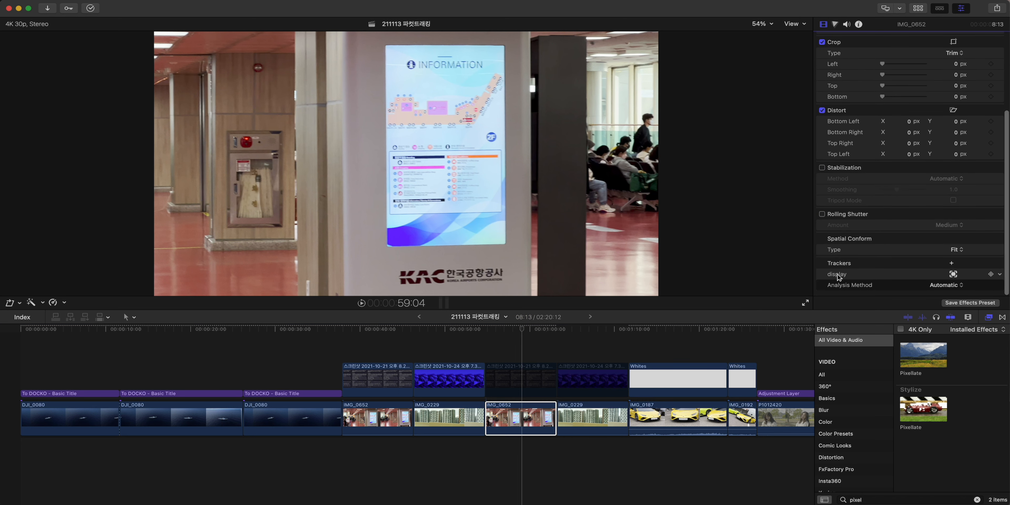
{"action": "double_click", "coordinate": [841, 274]}
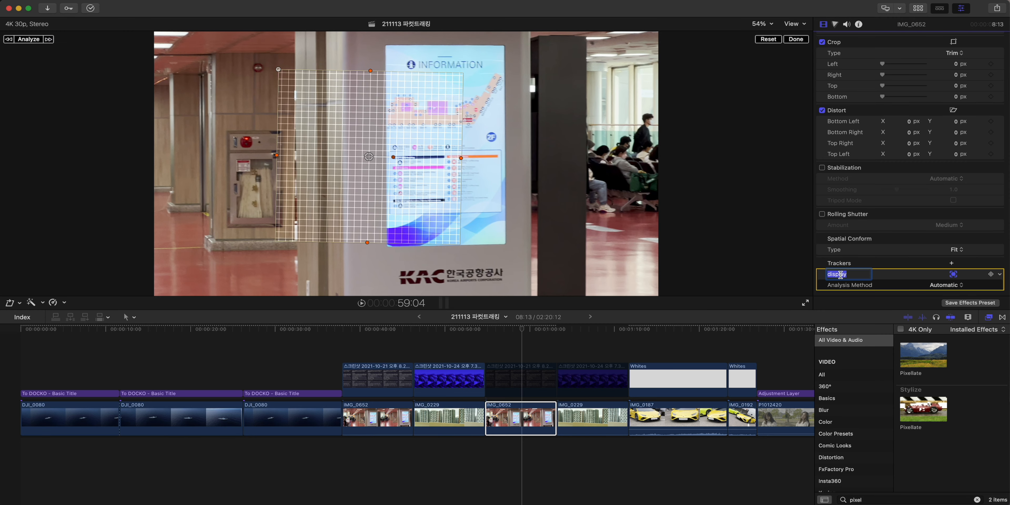
{"action": "left_click_drag", "start_coordinate": [369, 157], "coordinate": [448, 153]}
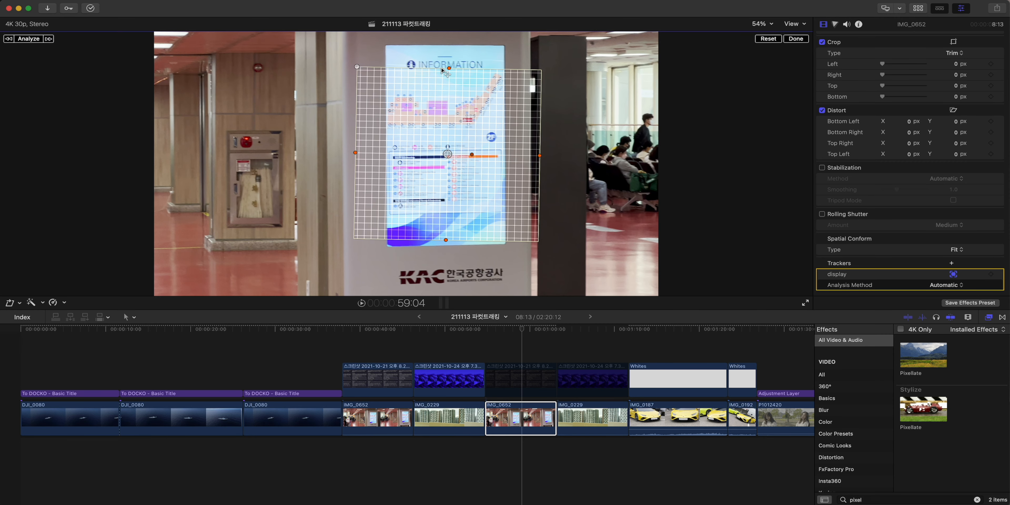
{"action": "left_click_drag", "start_coordinate": [449, 68], "coordinate": [449, 56]}
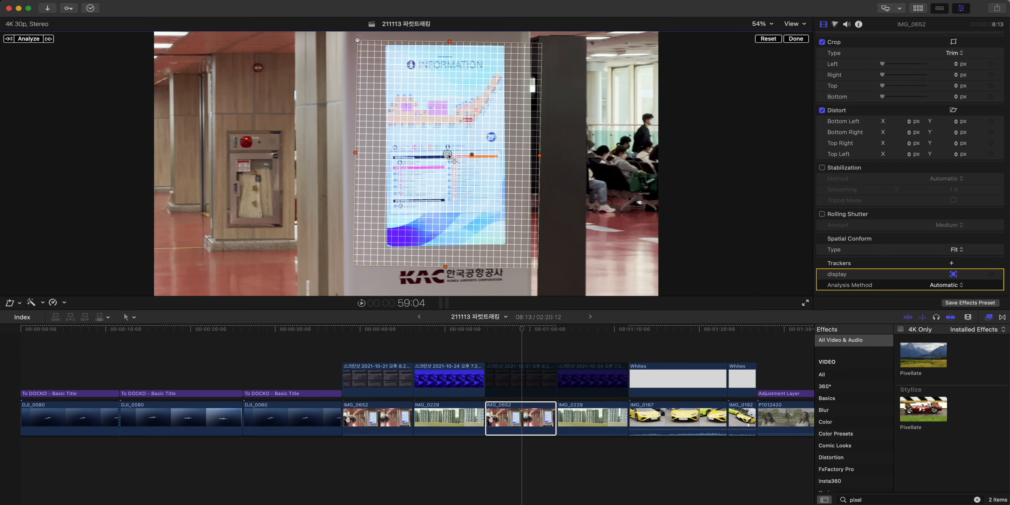
{"action": "left_click_drag", "start_coordinate": [450, 156], "coordinate": [450, 150]}
{"action": "left_click_drag", "start_coordinate": [358, 149], "coordinate": [378, 150]}
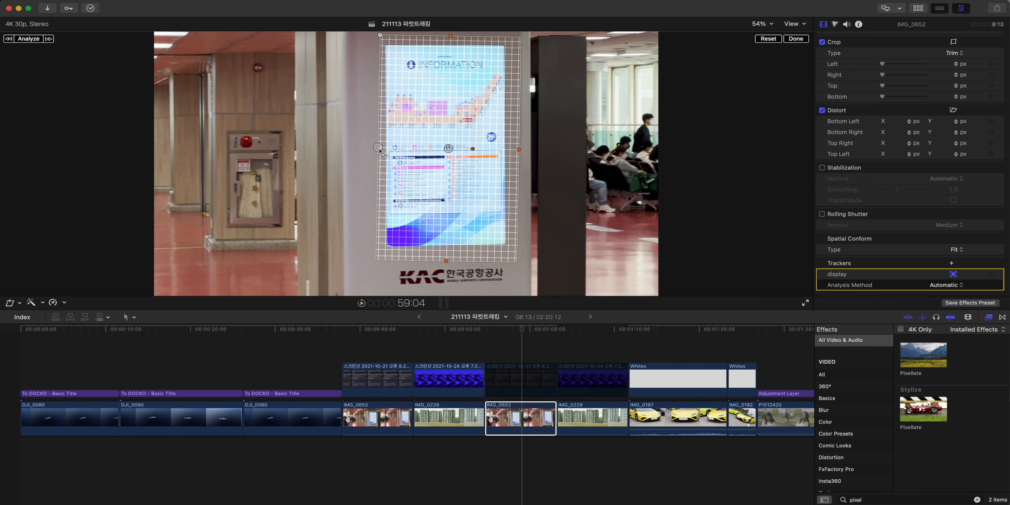
{"action": "left_click_drag", "start_coordinate": [472, 149], "coordinate": [445, 148]}
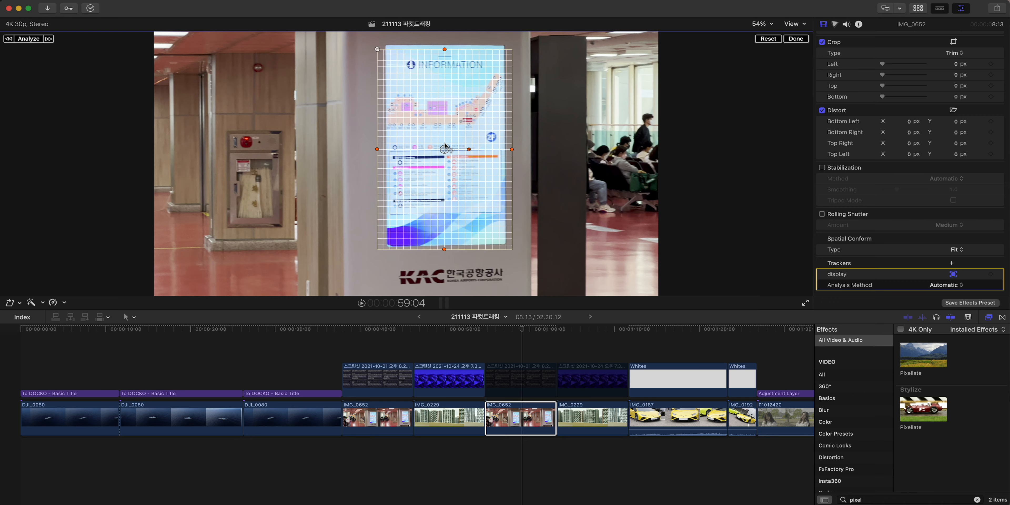
{"action": "left_click_drag", "start_coordinate": [446, 146], "coordinate": [446, 147]}
{"action": "left_click", "coordinate": [29, 41]}
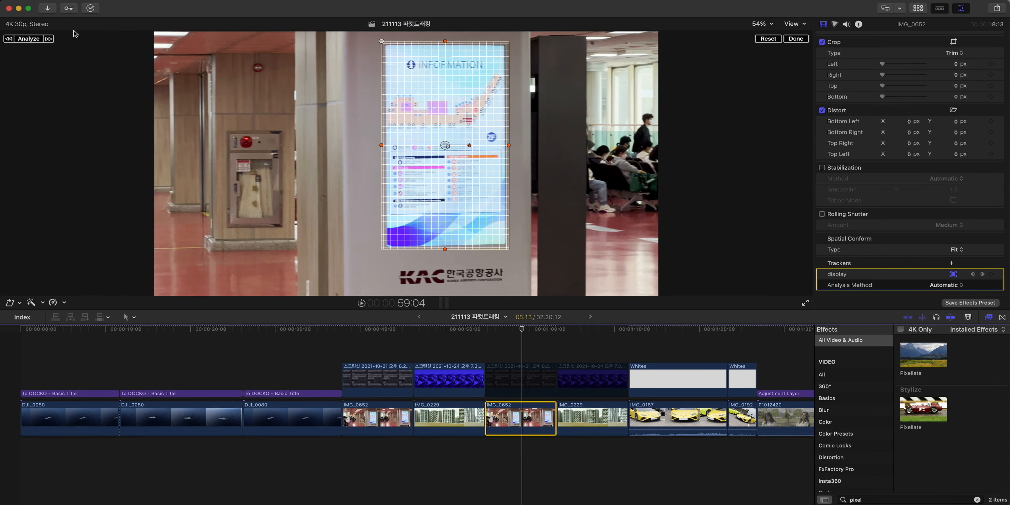
Delete the disabled overlays above the second IMG_0652 and IMG_0229 clips and connect the Oct 21, 2021 screenshot above IMG_0652.
{"action": "left_click_drag", "start_coordinate": [532, 332], "coordinate": [586, 375]}
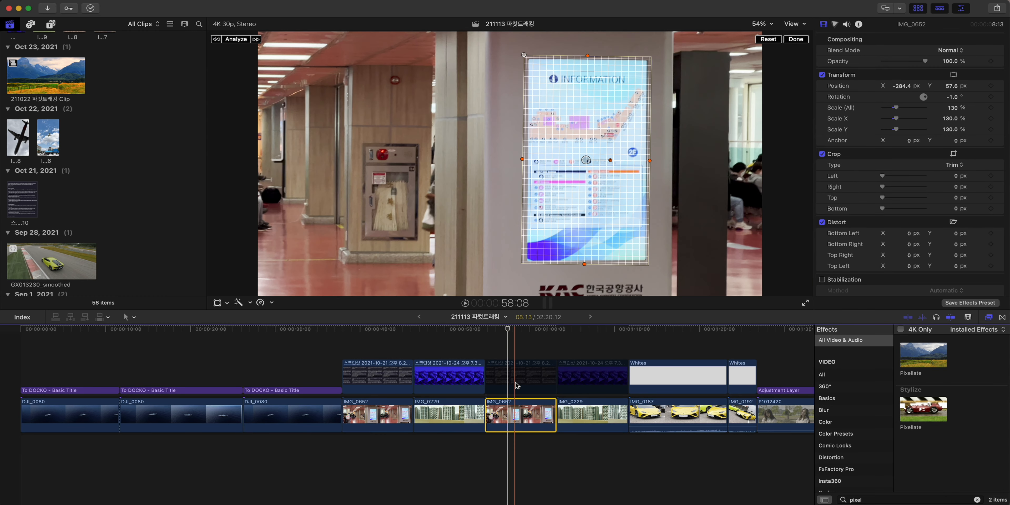
{"action": "left_click", "coordinate": [516, 371]}
{"action": "key", "text": "BackSpace"}
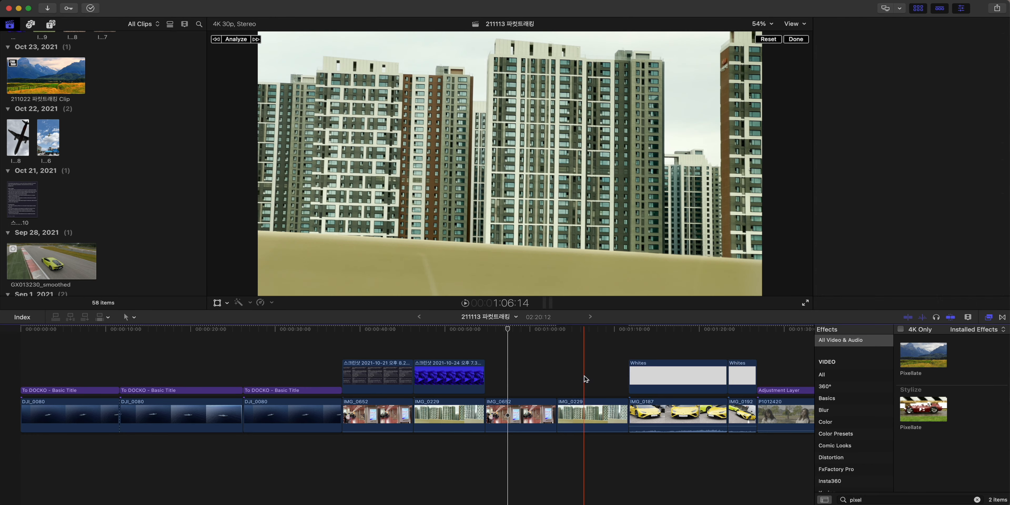
{"action": "left_click_drag", "start_coordinate": [21, 207], "coordinate": [555, 377]}
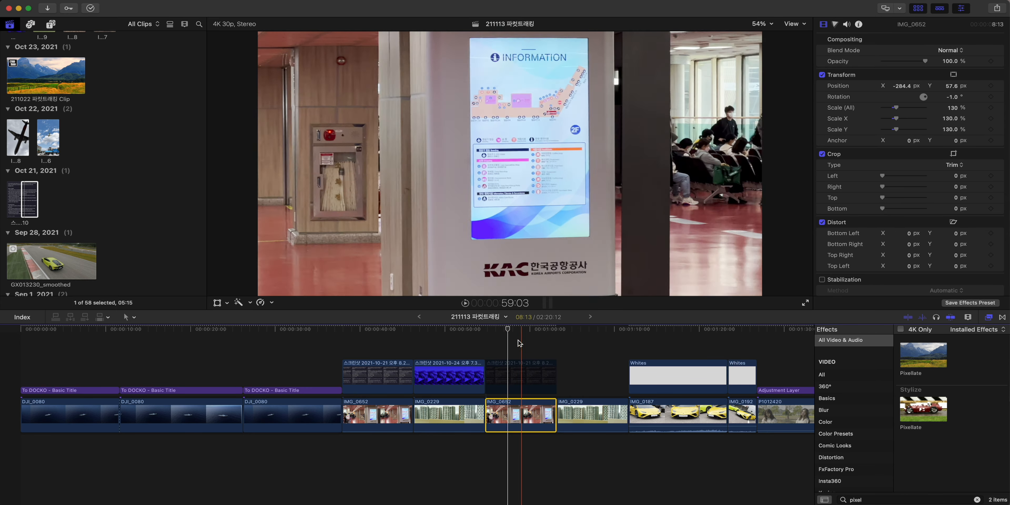
{"action": "mouse_move", "coordinate": [510, 331]}
{"action": "left_mouse_down"}
{"action": "mouse_move", "coordinate": [495, 331]}
{"action": "mouse_move", "coordinate": [523, 335]}
{"action": "left_mouse_up"}
Attach the screenshot's Transform to the display tracker and fit it over the information sign at 58:03.
{"action": "left_click", "coordinate": [514, 377]}
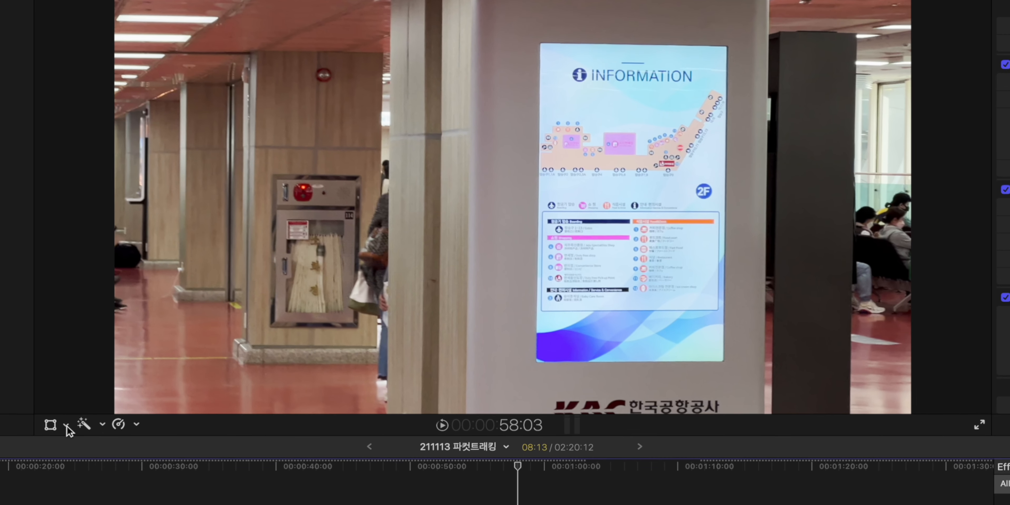
{"action": "left_click", "coordinate": [99, 399]}
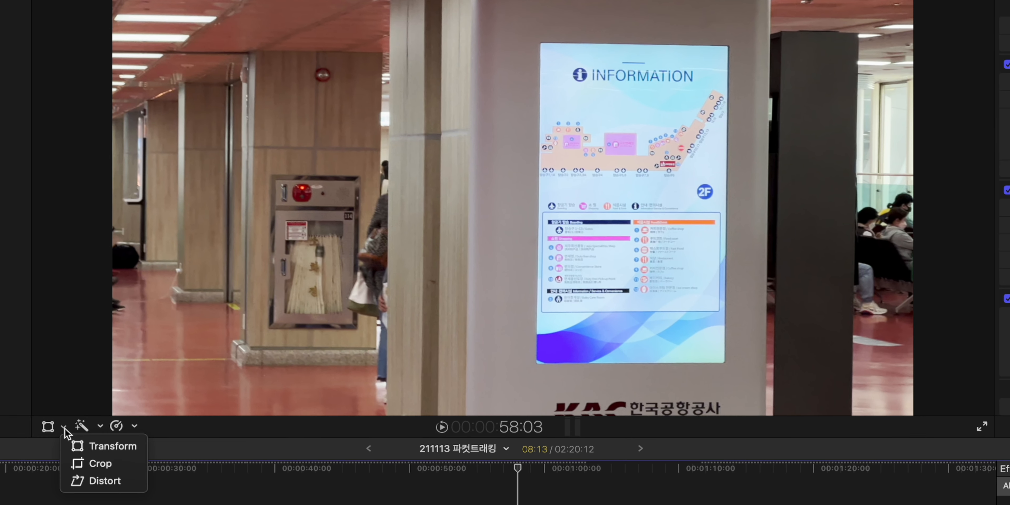
{"action": "left_click", "coordinate": [106, 447]}
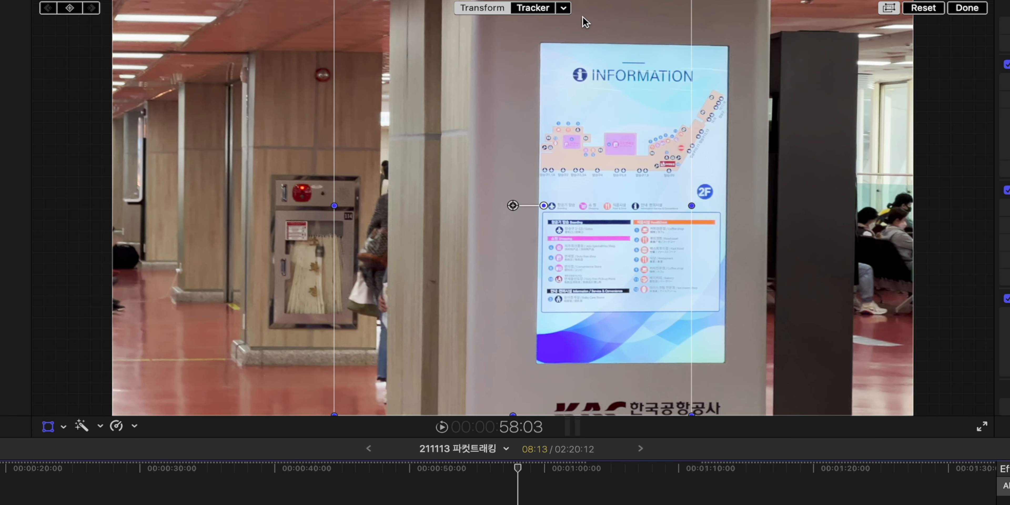
{"action": "left_click", "coordinate": [564, 9]}
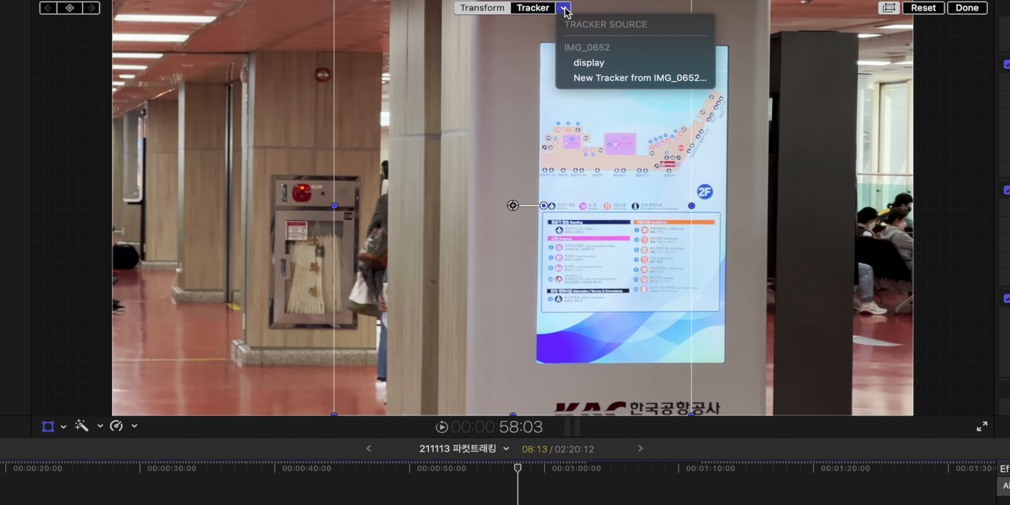
{"action": "left_click", "coordinate": [592, 66]}
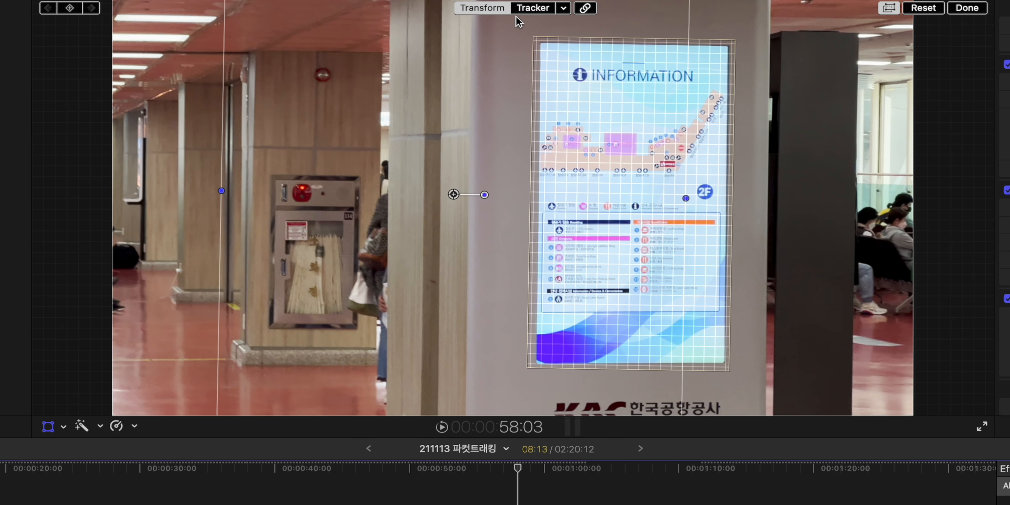
{"action": "left_click", "coordinate": [586, 8]}
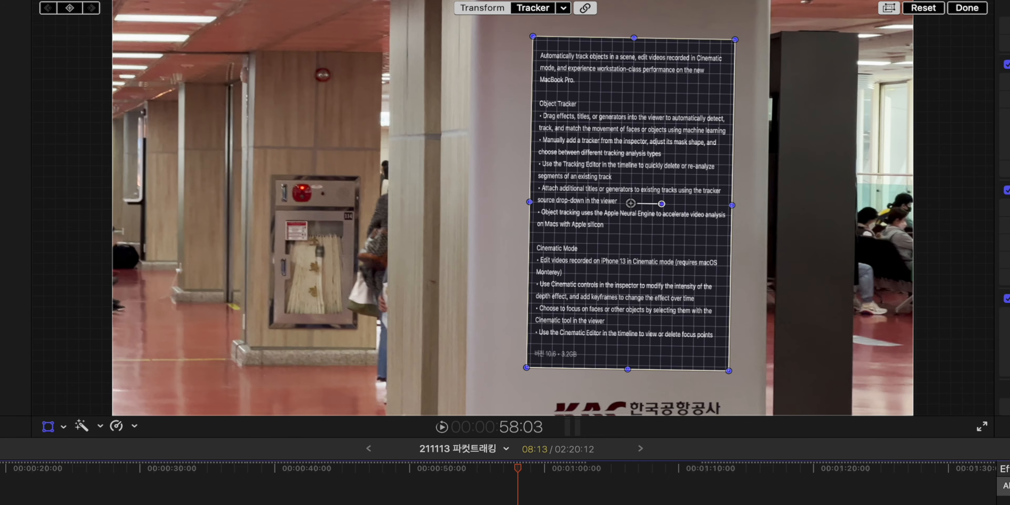
{"action": "left_click", "coordinate": [973, 11]}
Play back the second IMG_0652 clip to check how the screenshot follows the sign.
{"action": "left_click", "coordinate": [479, 474]}
{"action": "key", "text": "space"}
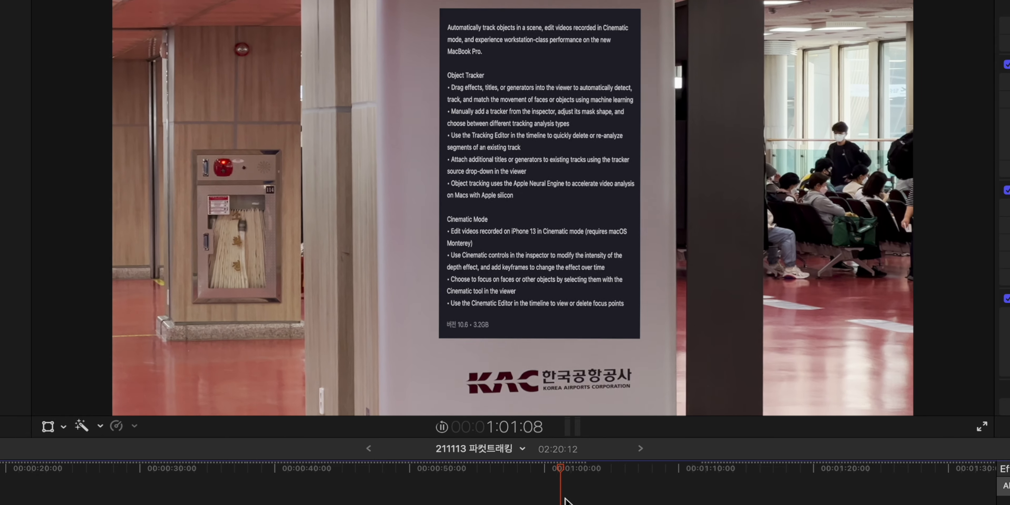
{"action": "key", "text": "space"}
Distort the screenshot's corners and bottom edge at 58:07 to match the information sign's outline.
{"action": "left_click", "coordinate": [522, 473]}
{"action": "left_click", "coordinate": [520, 504]}
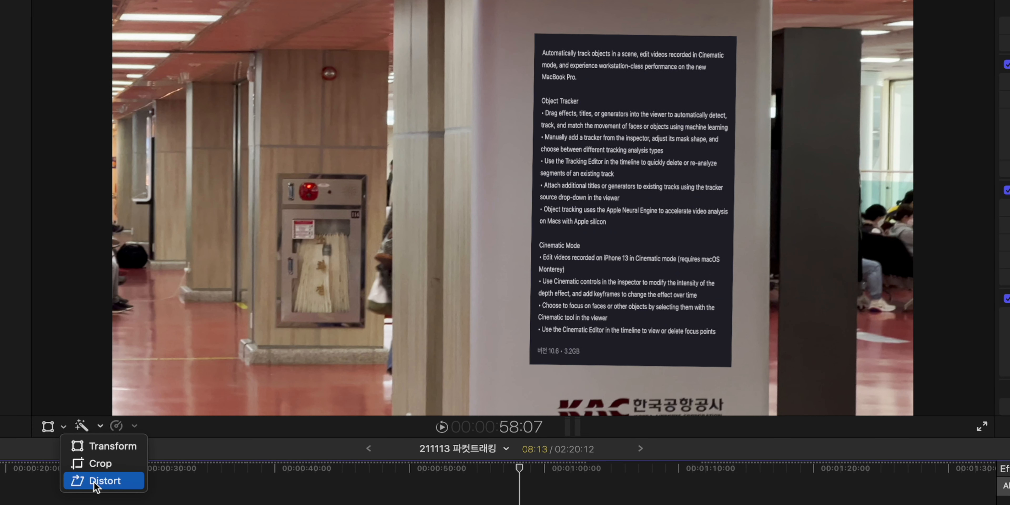
{"action": "left_click", "coordinate": [96, 482]}
{"action": "left_click_drag", "start_coordinate": [632, 365], "coordinate": [637, 355]}
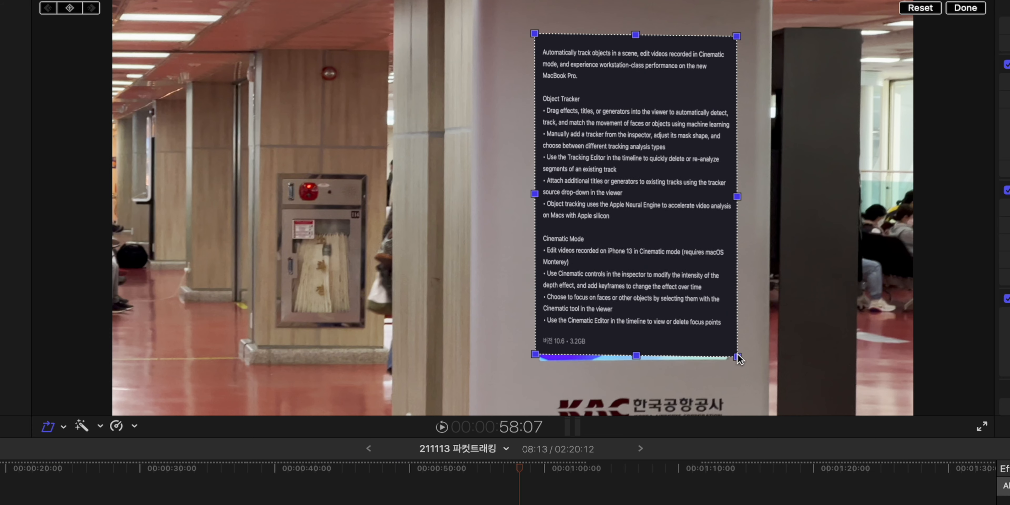
{"action": "mouse_move", "coordinate": [737, 355]}
{"action": "left_mouse_down"}
{"action": "mouse_move", "coordinate": [723, 352]}
{"action": "mouse_move", "coordinate": [730, 359]}
{"action": "left_mouse_up"}
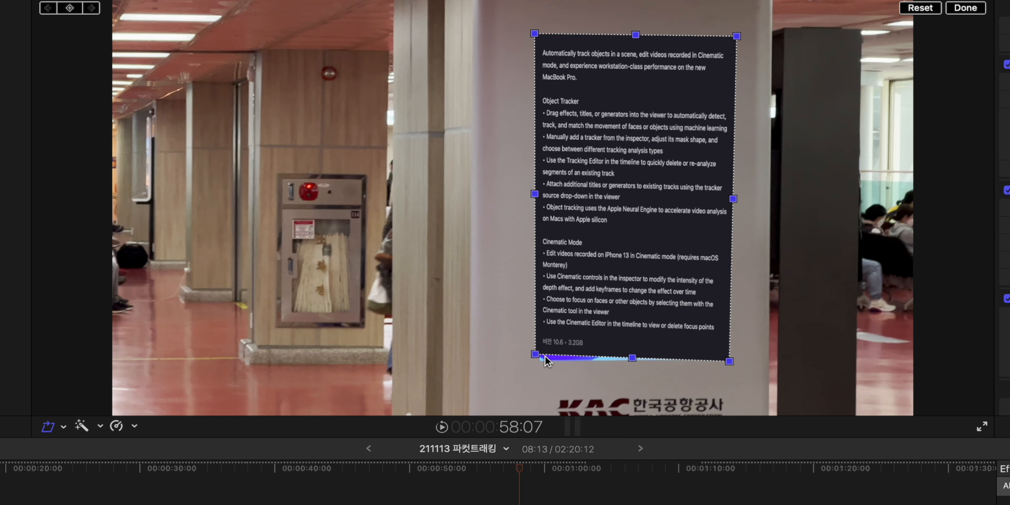
{"action": "left_click_drag", "start_coordinate": [536, 355], "coordinate": [538, 361]}
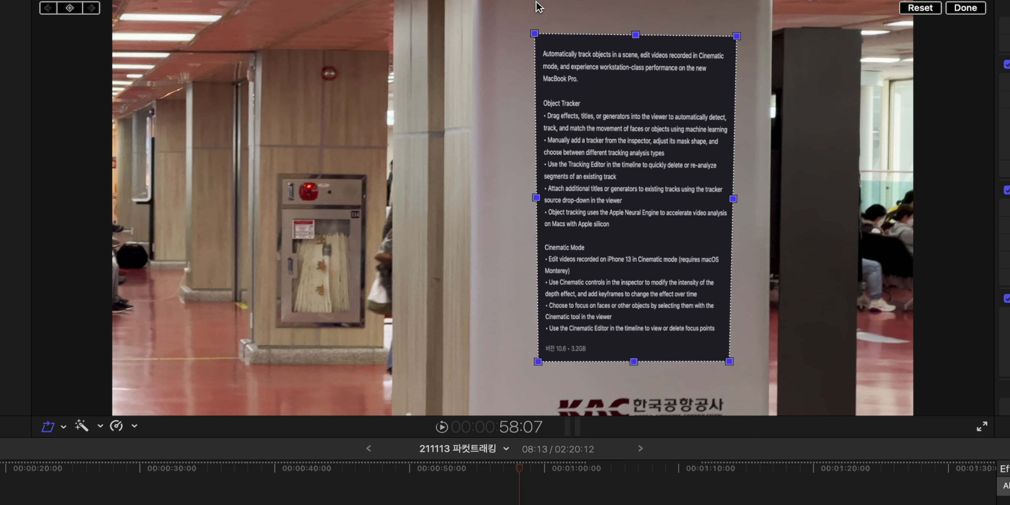
{"action": "left_click_drag", "start_coordinate": [535, 34], "coordinate": [540, 39]}
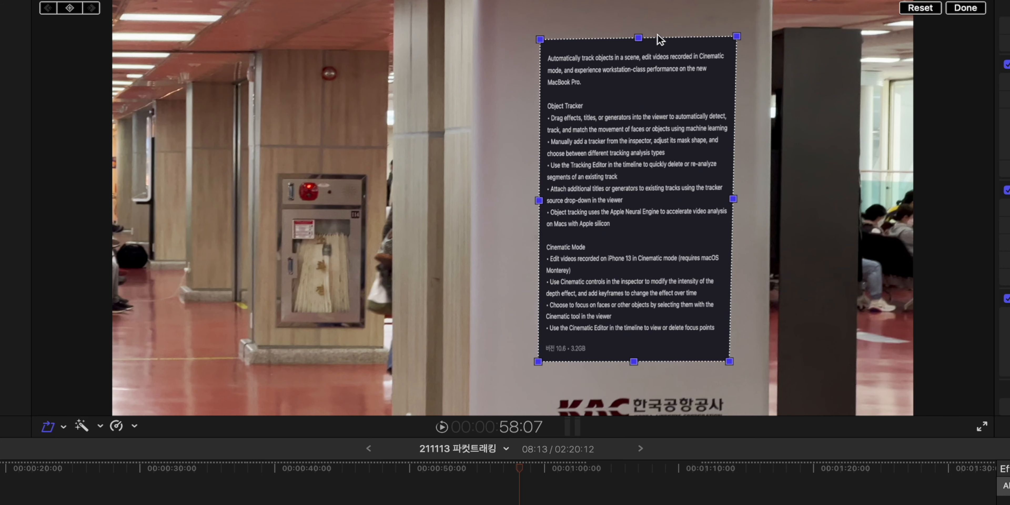
{"action": "left_click_drag", "start_coordinate": [737, 37], "coordinate": [733, 43]}
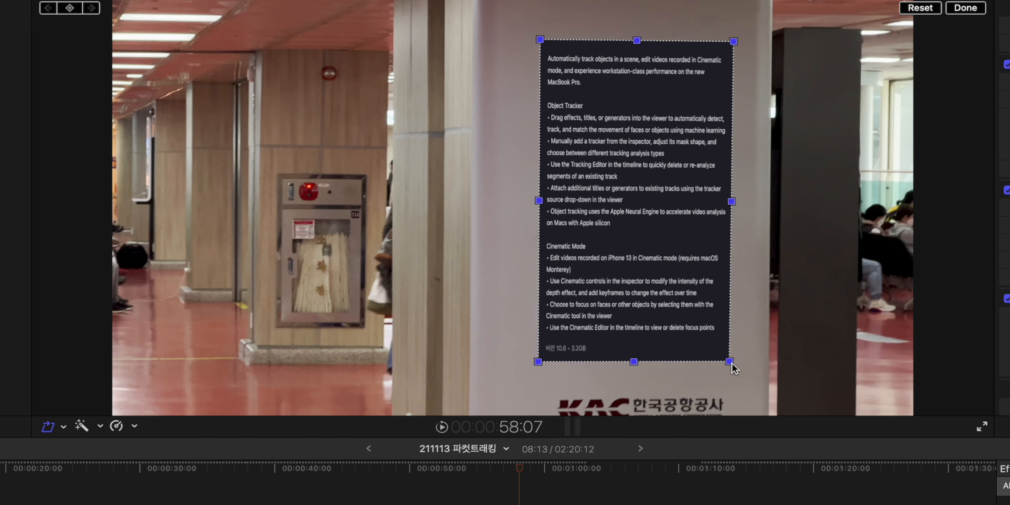
{"action": "left_click_drag", "start_coordinate": [732, 363], "coordinate": [733, 363]}
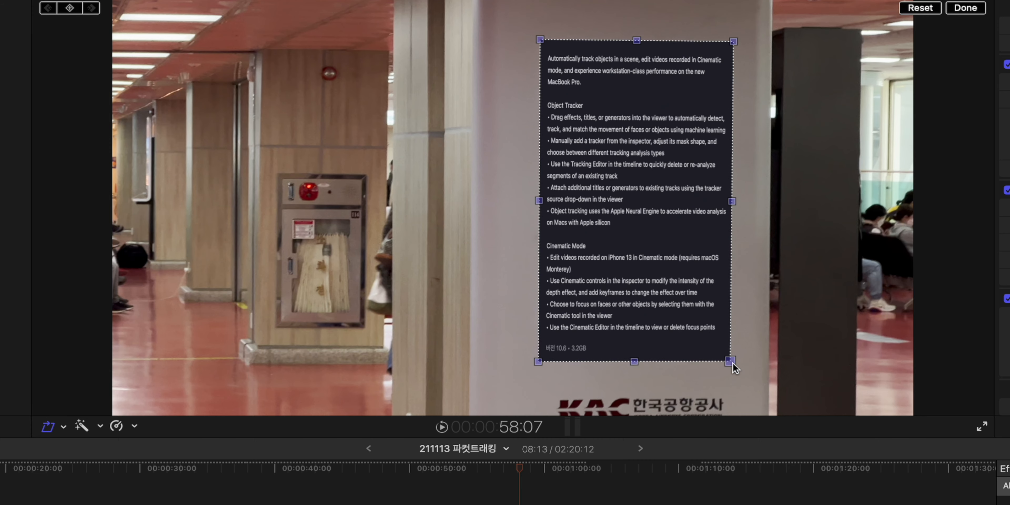
{"action": "left_click", "coordinate": [967, 9]}
Replay the second IMG_0652 clip to check the distorted screenshot's alignment with the sign.
{"action": "left_click", "coordinate": [473, 489]}
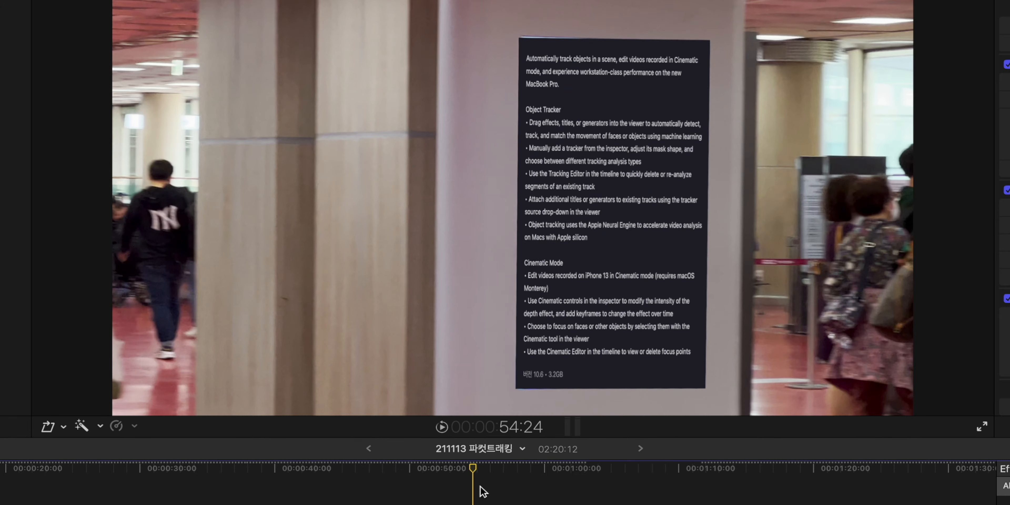
{"action": "key", "text": "space"}
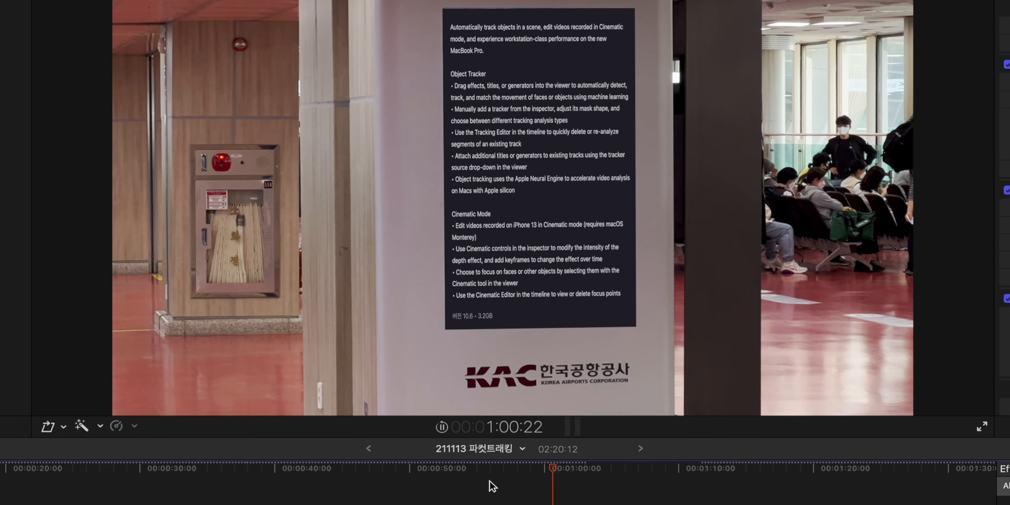
{"action": "left_click", "coordinate": [476, 492]}
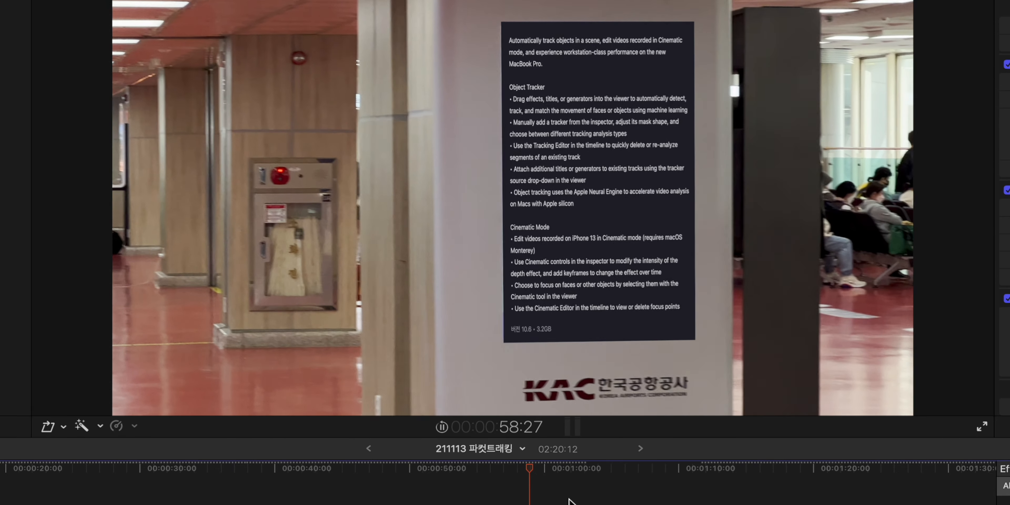
Stop playback and scrub through the first IMG_0229 clip to examine how the blue picture follows the apartment building.
{"action": "key", "text": "space"}
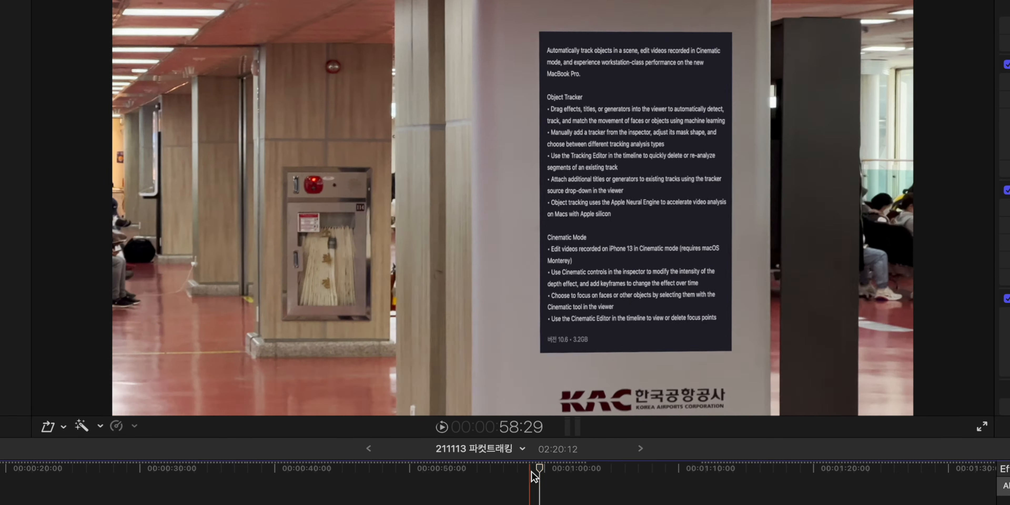
{"action": "left_click", "coordinate": [407, 484]}
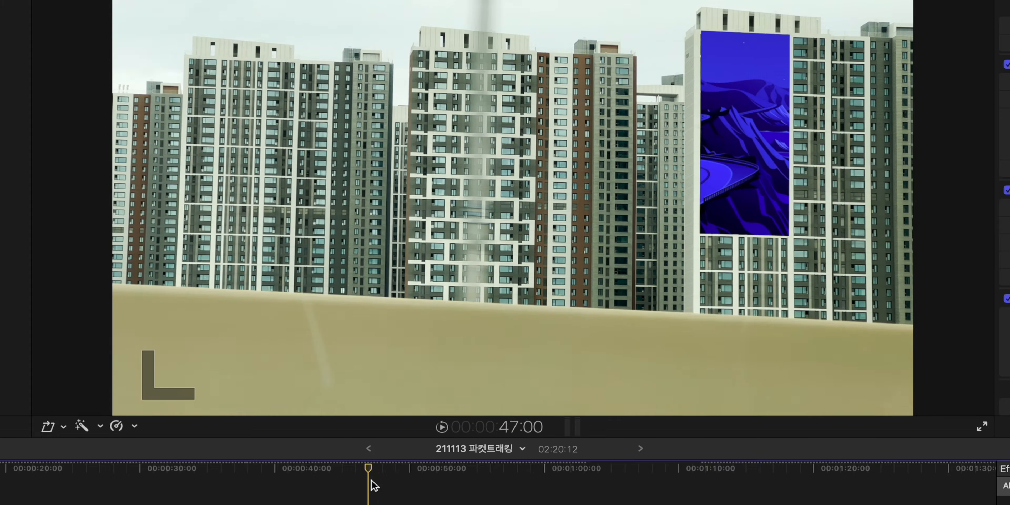
{"action": "left_click_drag", "start_coordinate": [372, 481], "coordinate": [407, 491]}
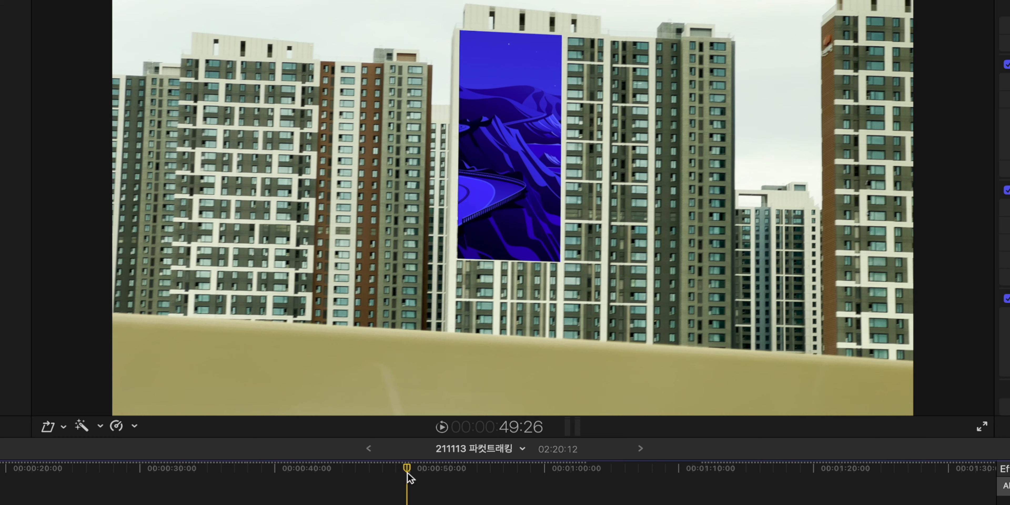
{"action": "left_click_drag", "start_coordinate": [414, 471], "coordinate": [458, 486]}
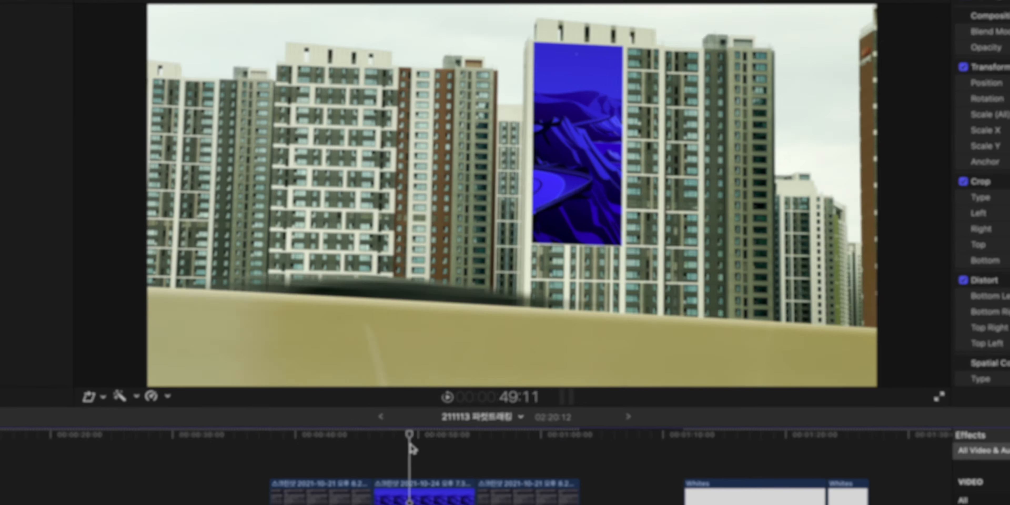
Scrub through the IMG_0187 and IMG_0192 car clips to examine how the white shape covers the moving licence plate.
{"action": "left_click_drag", "start_coordinate": [475, 342], "coordinate": [650, 353]}
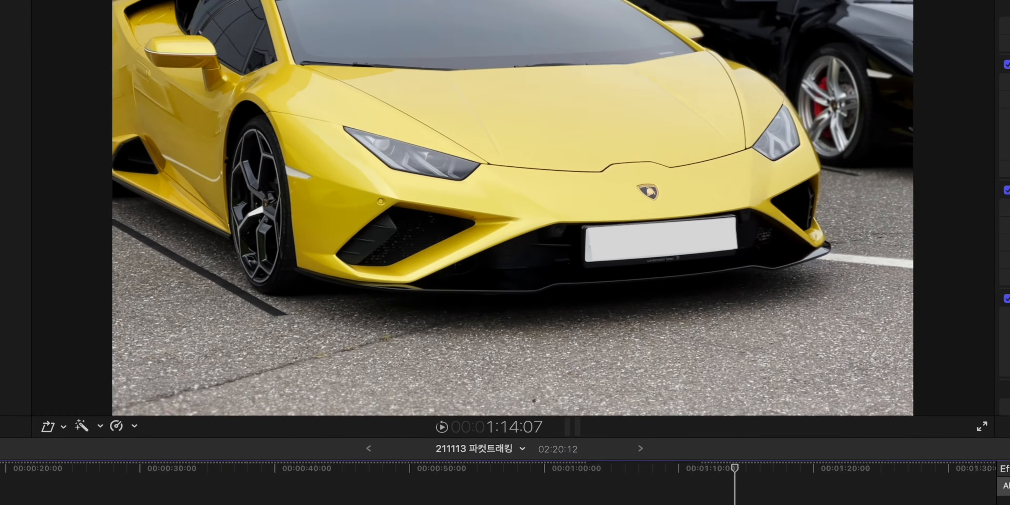
{"action": "mouse_move", "coordinate": [735, 468]}
{"action": "left_mouse_down"}
{"action": "mouse_move", "coordinate": [812, 468]}
{"action": "mouse_move", "coordinate": [711, 469]}
{"action": "mouse_move", "coordinate": [736, 469]}
{"action": "left_mouse_up"}
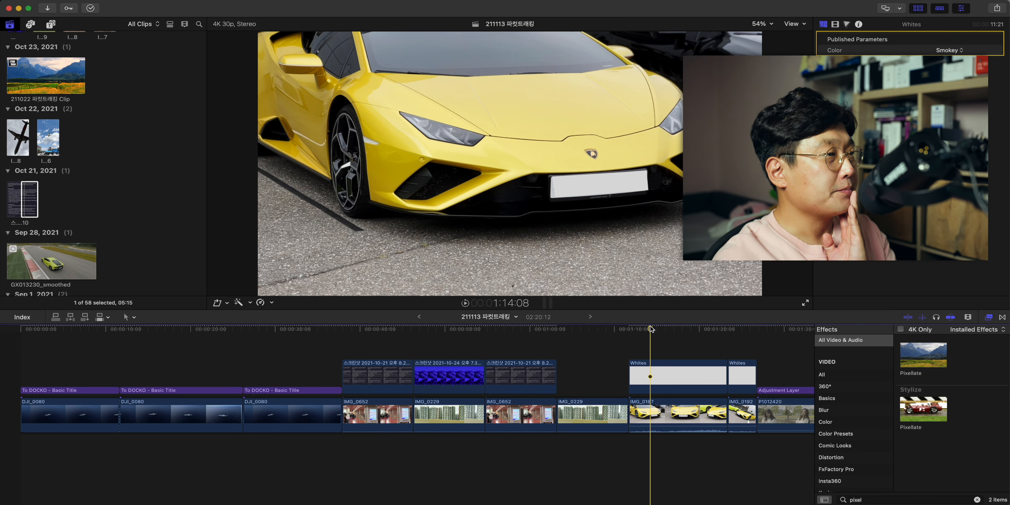
{"action": "left_click_drag", "start_coordinate": [652, 328], "coordinate": [674, 334]}
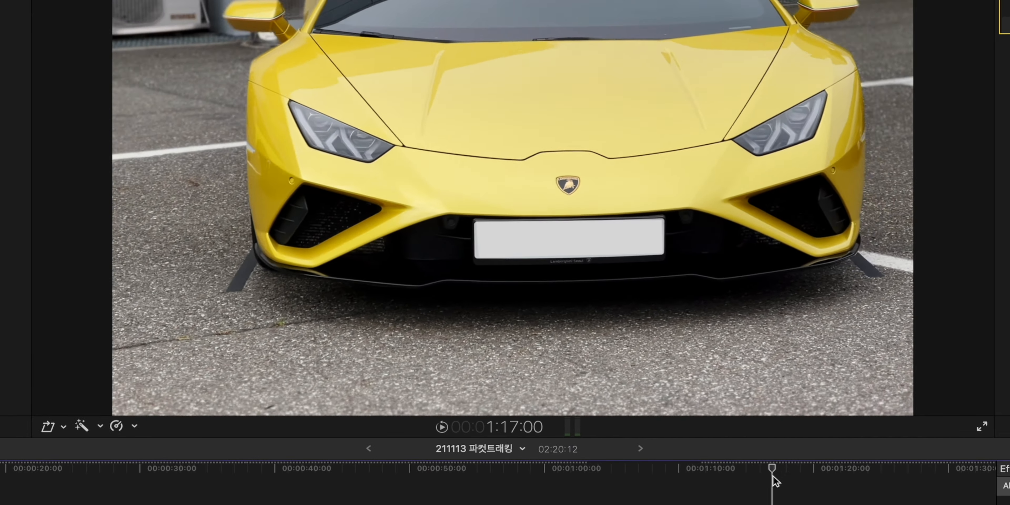
{"action": "left_click_drag", "start_coordinate": [773, 476], "coordinate": [751, 491]}
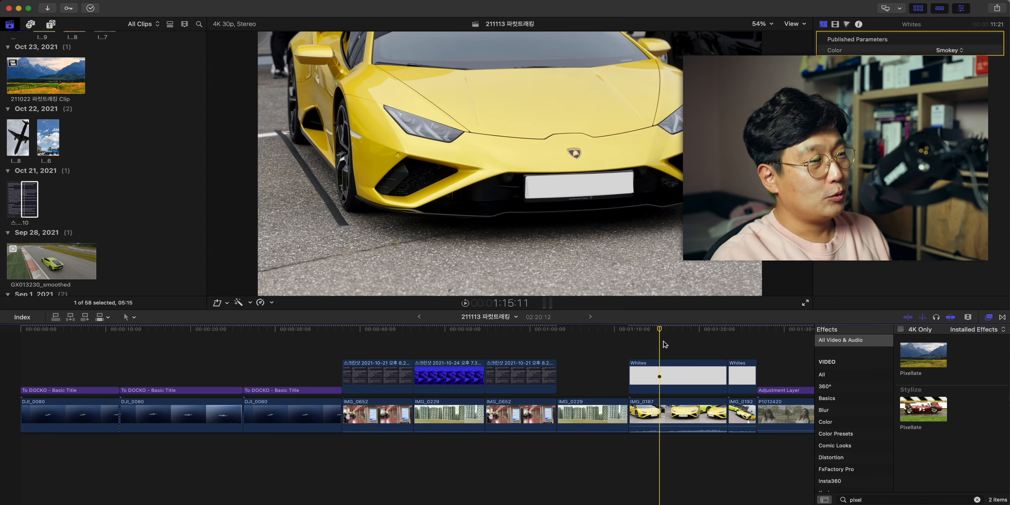
{"action": "scroll", "coordinate": [657, 360], "scroll_direction": "right", "scroll_amount": 5}
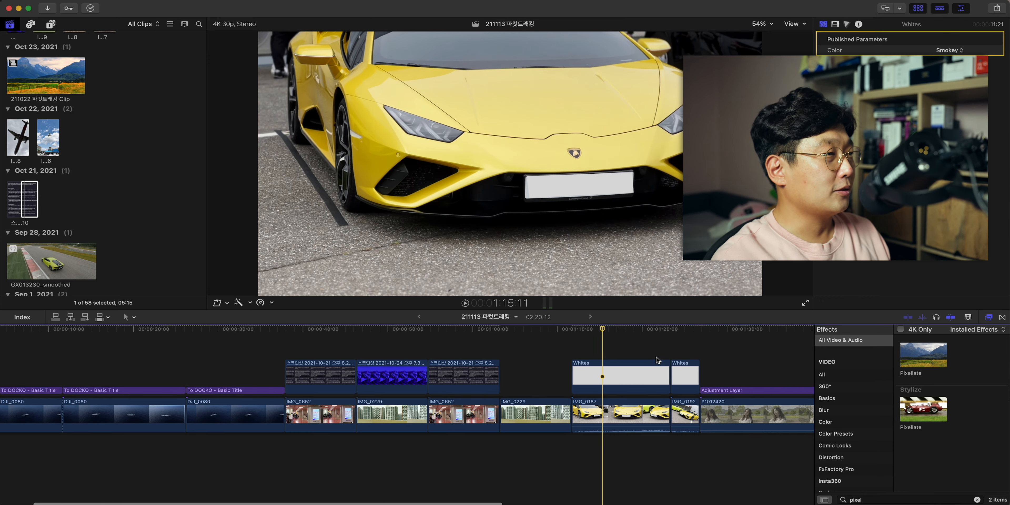
{"action": "left_click", "coordinate": [658, 332]}
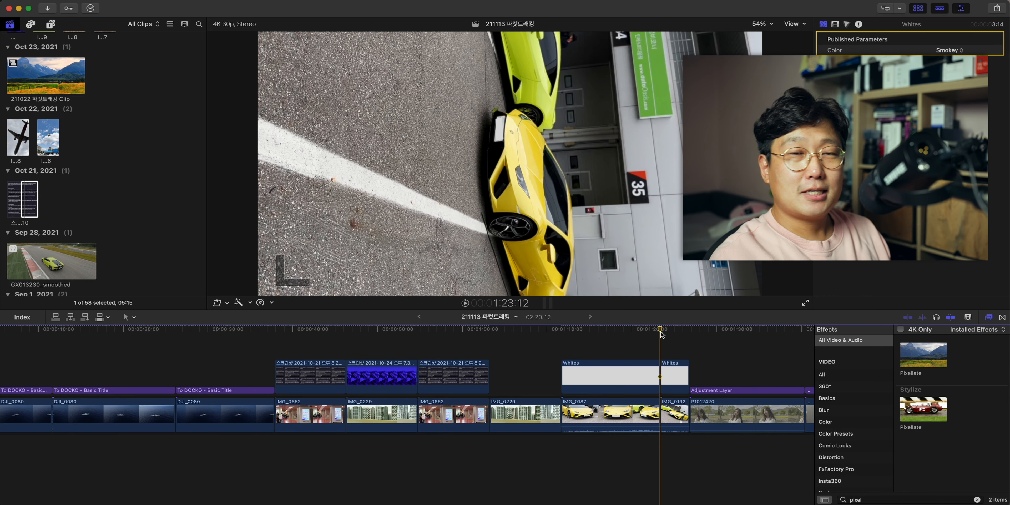
{"action": "left_click", "coordinate": [626, 331]}
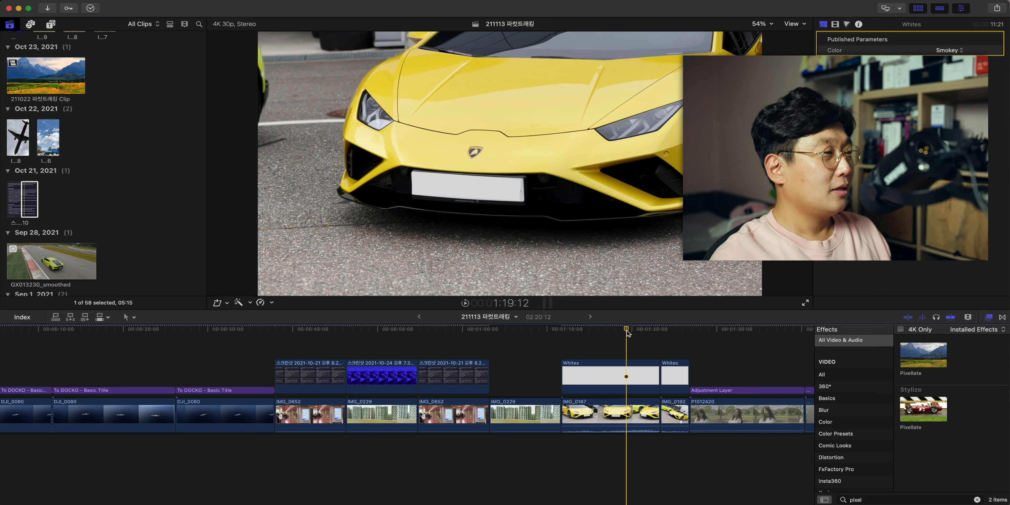
Go to the first portrait clip P1012420 and inspect the video effects on the Adjustment Layer above it.
{"action": "left_click_drag", "start_coordinate": [626, 331], "coordinate": [710, 336]}
{"action": "scroll", "coordinate": [707, 337], "scroll_direction": "right", "scroll_amount": 6}
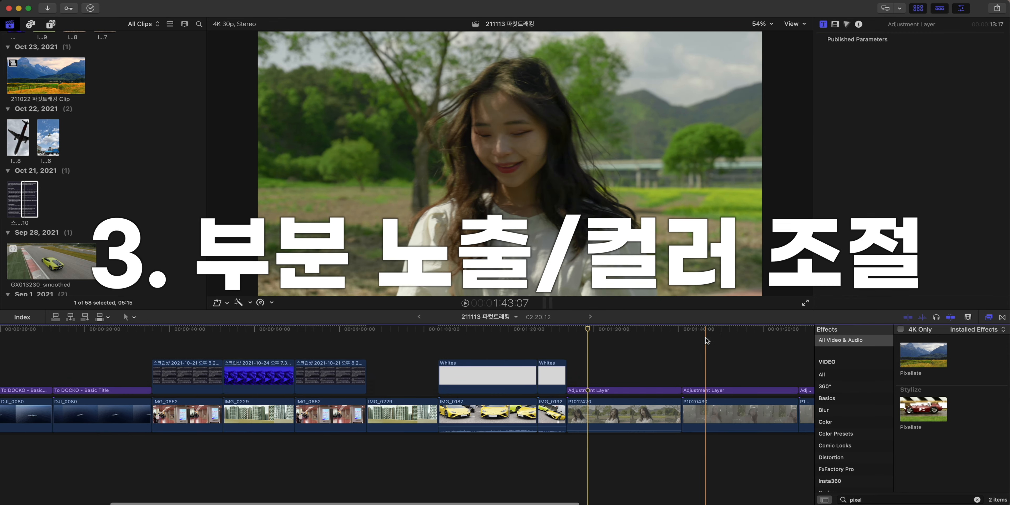
{"action": "left_click_drag", "start_coordinate": [475, 343], "coordinate": [508, 368]}
{"action": "left_click", "coordinate": [510, 391]}
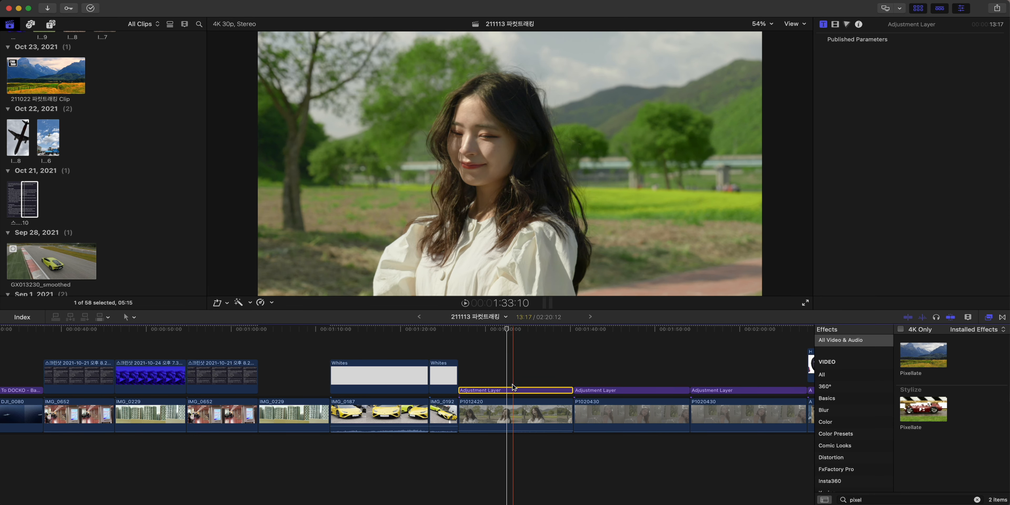
{"action": "left_click", "coordinate": [504, 419]}
{"action": "left_click", "coordinate": [509, 390]}
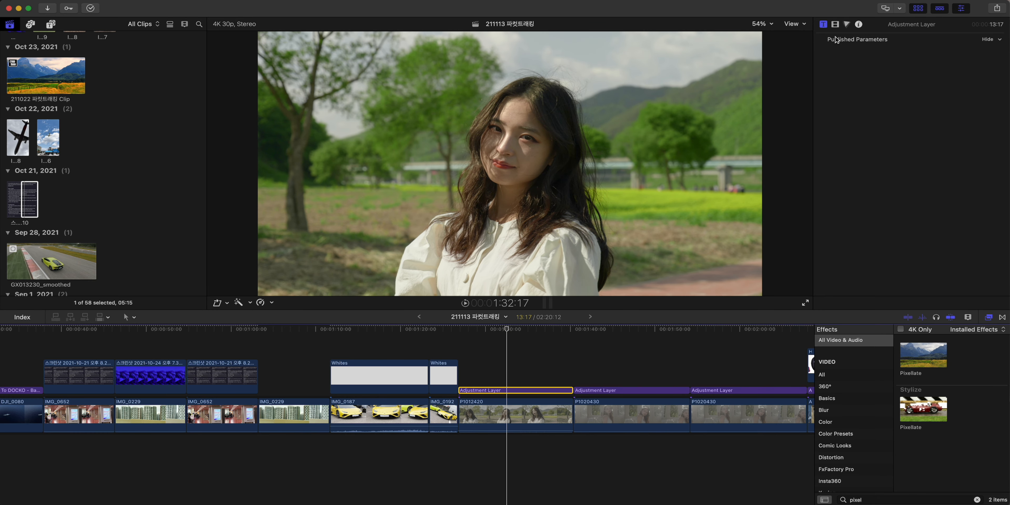
{"action": "left_click", "coordinate": [836, 24]}
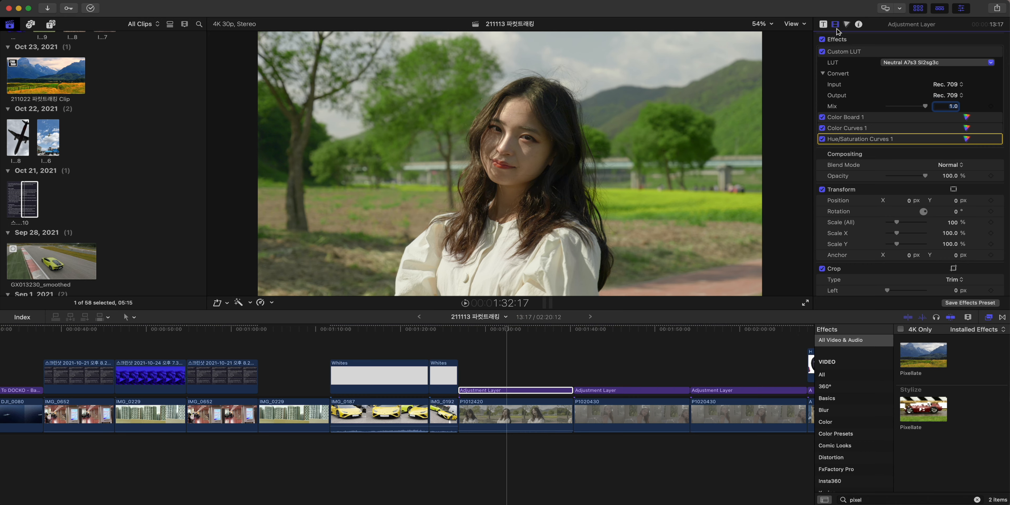
Select clip P1012420 and toggle Color Wheels 1 off and on to compare the masked face correction.
{"action": "left_click", "coordinate": [501, 416]}
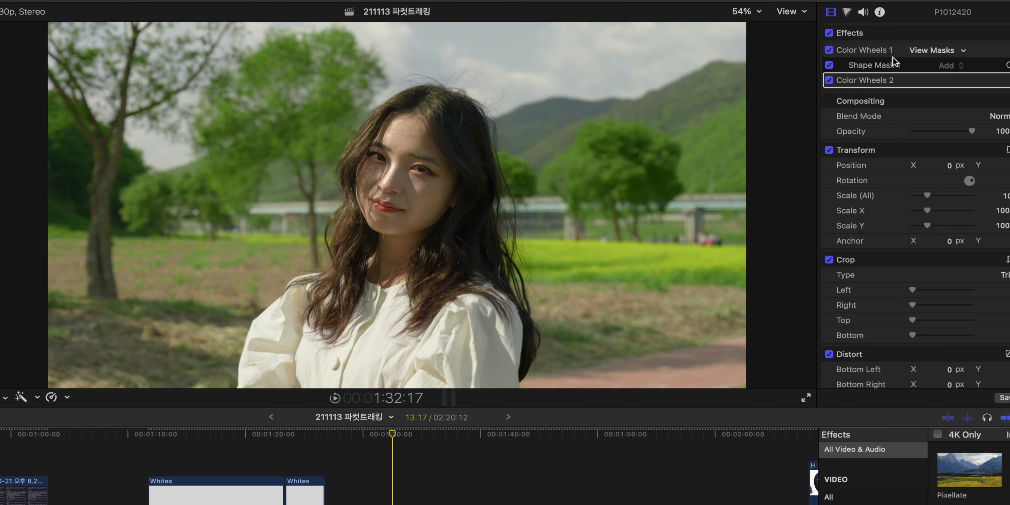
{"action": "left_click", "coordinate": [829, 49]}
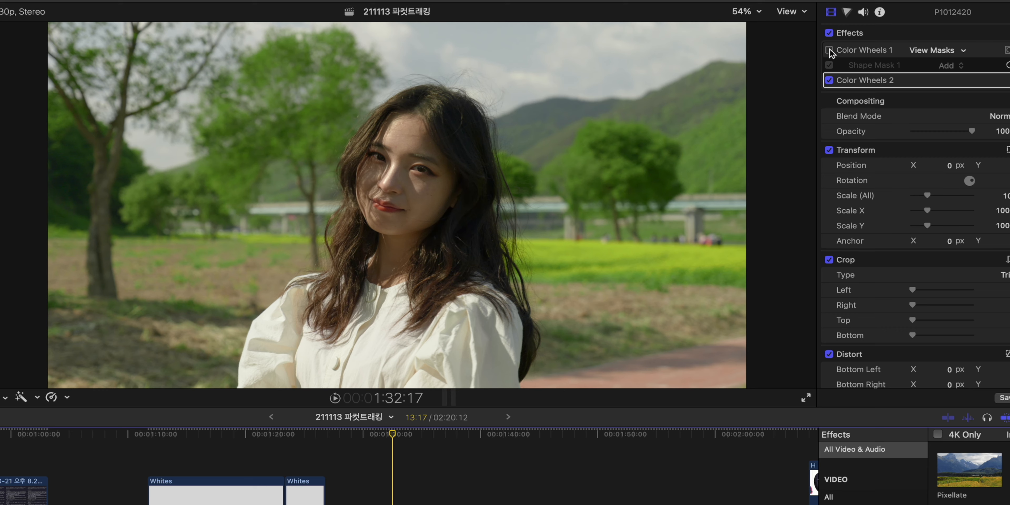
{"action": "left_click", "coordinate": [829, 50]}
{"action": "left_click", "coordinate": [829, 50]}
{"action": "left_click", "coordinate": [829, 50]}
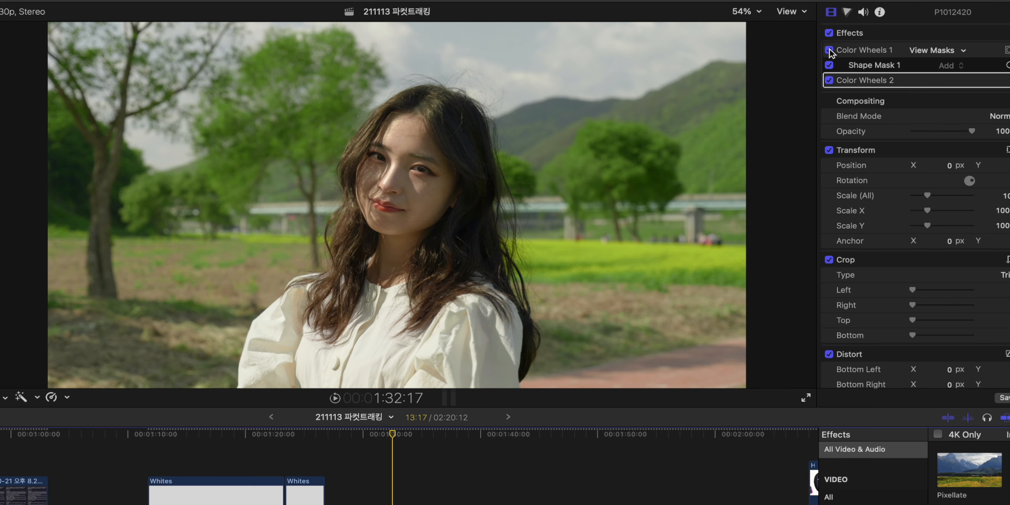
{"action": "left_click", "coordinate": [829, 50]}
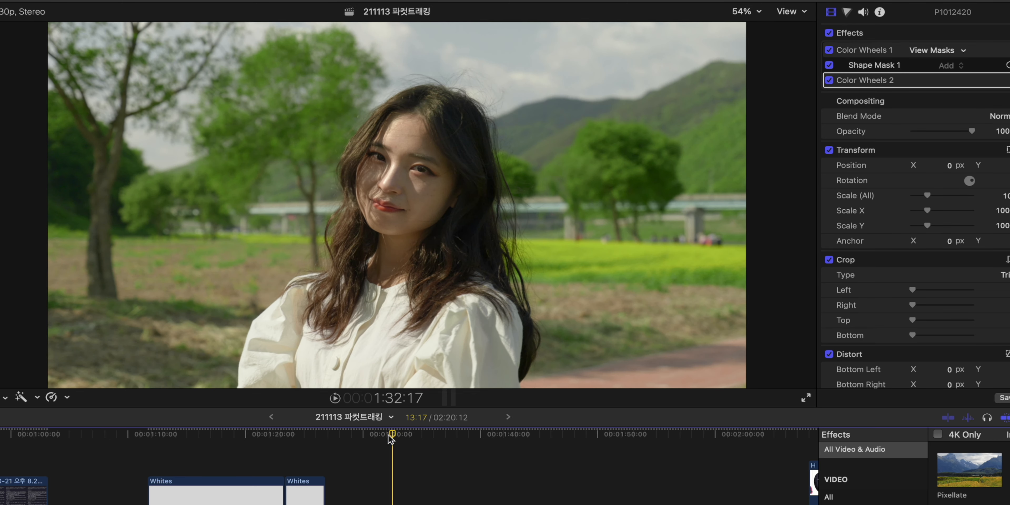
Scrub and play P1012420 to check how the masked colour correction follows the woman's face.
{"action": "left_click_drag", "start_coordinate": [388, 434], "coordinate": [413, 451]}
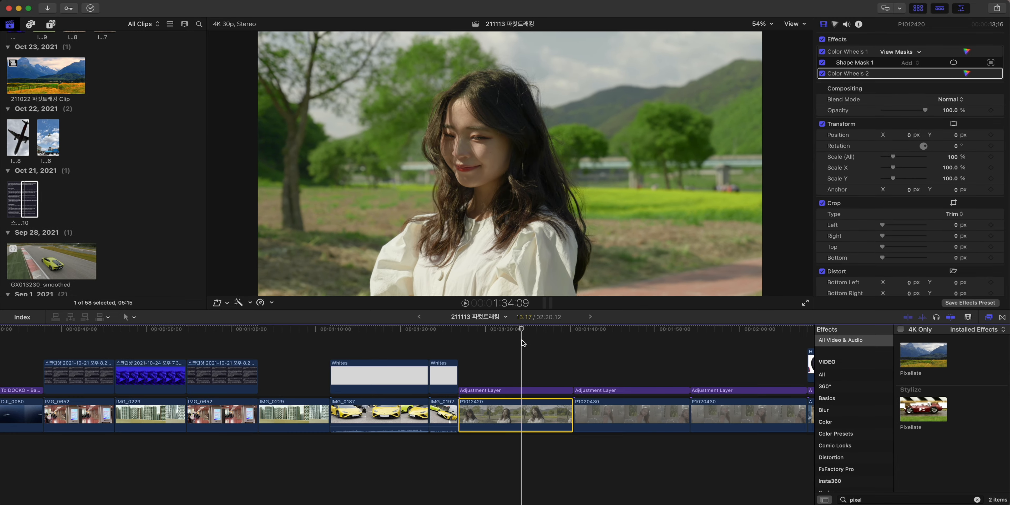
{"action": "left_click_drag", "start_coordinate": [523, 344], "coordinate": [494, 350]}
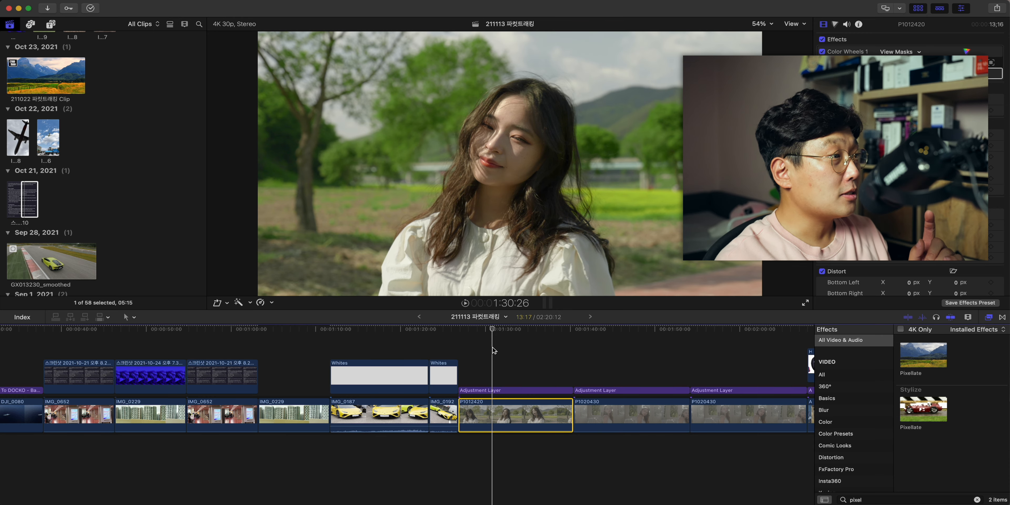
{"action": "key", "text": "space"}
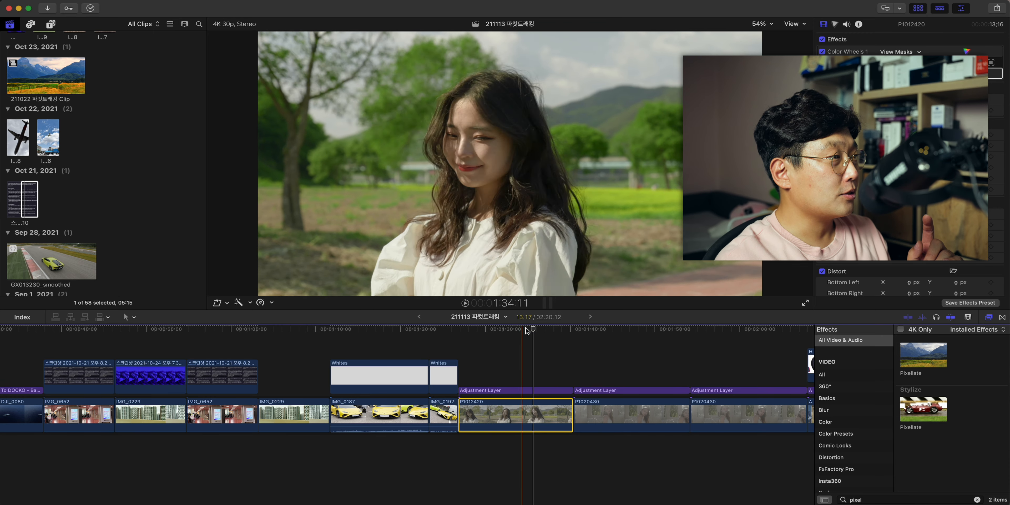
Duplicate P1012420 with its Adjustment Layer right after the original and add a tracker named facetrack to the copied clip.
{"action": "left_click_drag", "start_coordinate": [528, 476], "coordinate": [496, 375]}
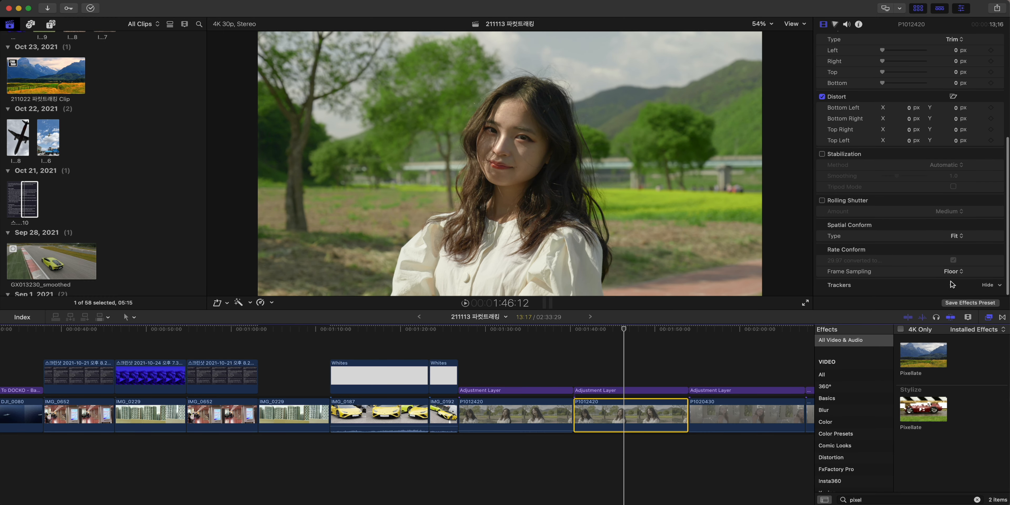
{"action": "left_click", "coordinate": [952, 285]}
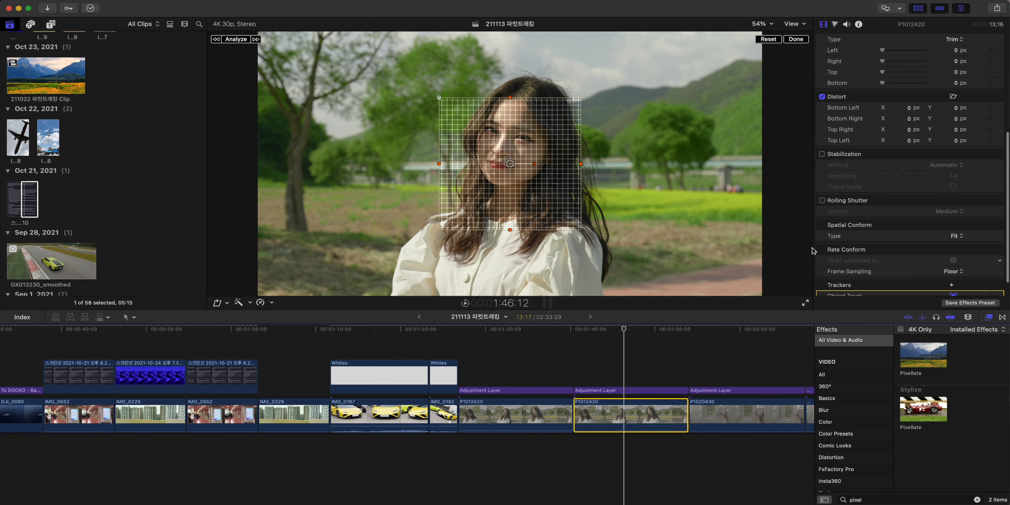
{"action": "scroll", "coordinate": [887, 257], "scroll_direction": "down", "scroll_amount": 2}
{"action": "double_click", "coordinate": [855, 273]}
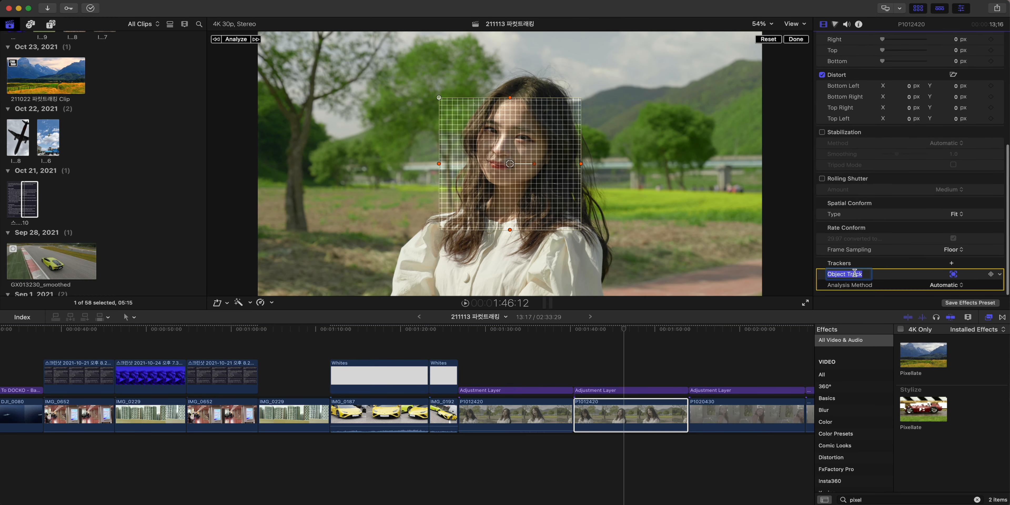
{"action": "type", "text": "face"}
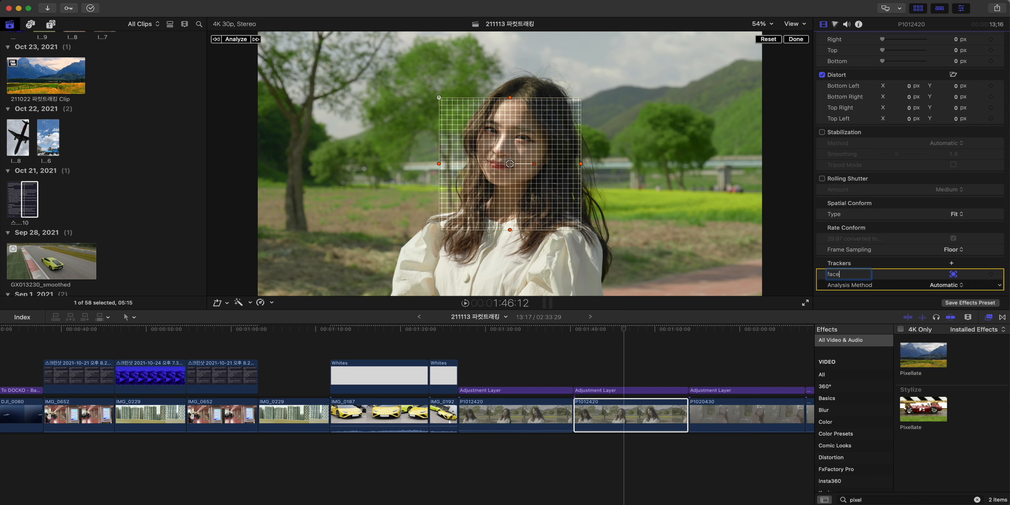
{"action": "type", "text": "track"}
{"action": "key", "text": "Return"}
Resize, reposition and round the facetrack mask at 1:46:12 into an ellipse around the woman's face.
{"action": "left_click_drag", "start_coordinate": [581, 181], "coordinate": [569, 151]}
{"action": "left_click_drag", "start_coordinate": [515, 222], "coordinate": [516, 197]}
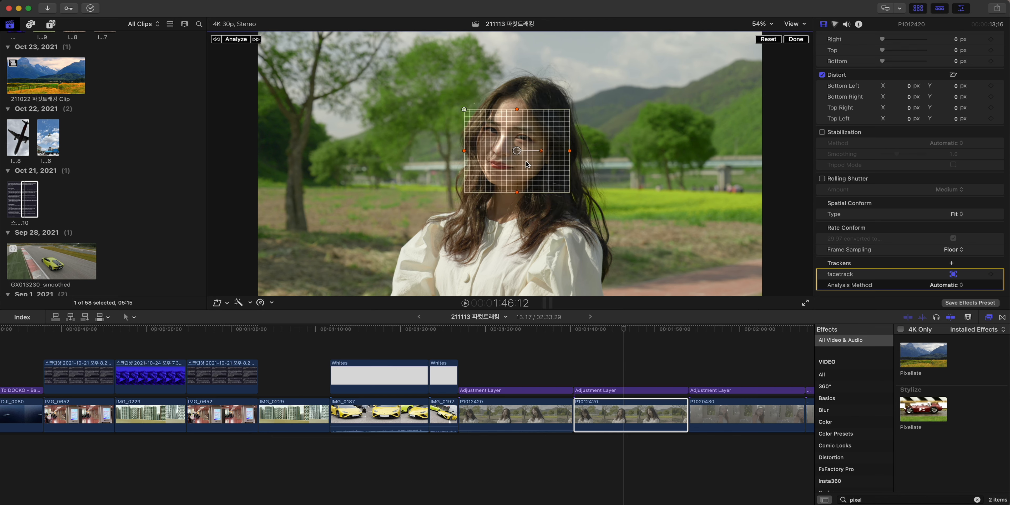
{"action": "left_click_drag", "start_coordinate": [527, 162], "coordinate": [548, 144]}
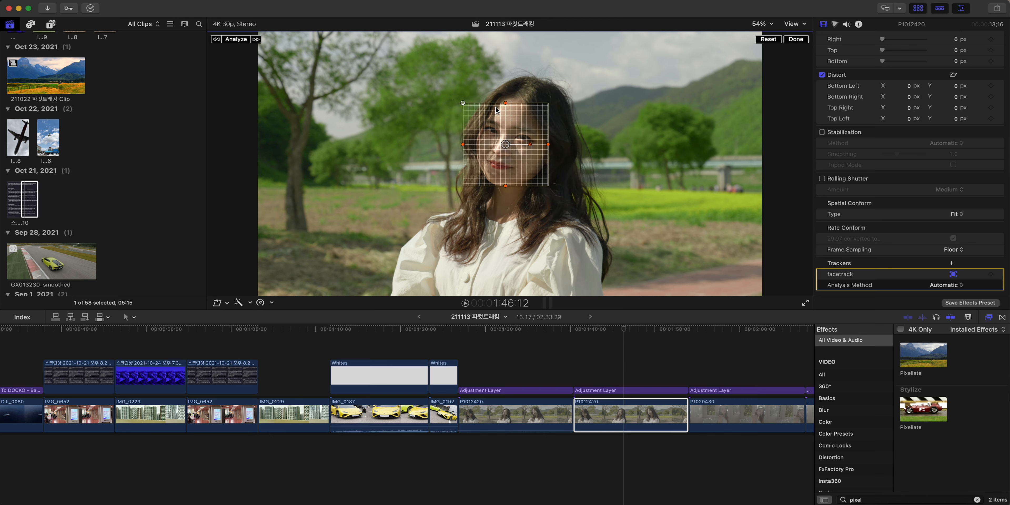
{"action": "left_click_drag", "start_coordinate": [505, 103], "coordinate": [506, 97]}
{"action": "left_click_drag", "start_coordinate": [509, 142], "coordinate": [512, 139]}
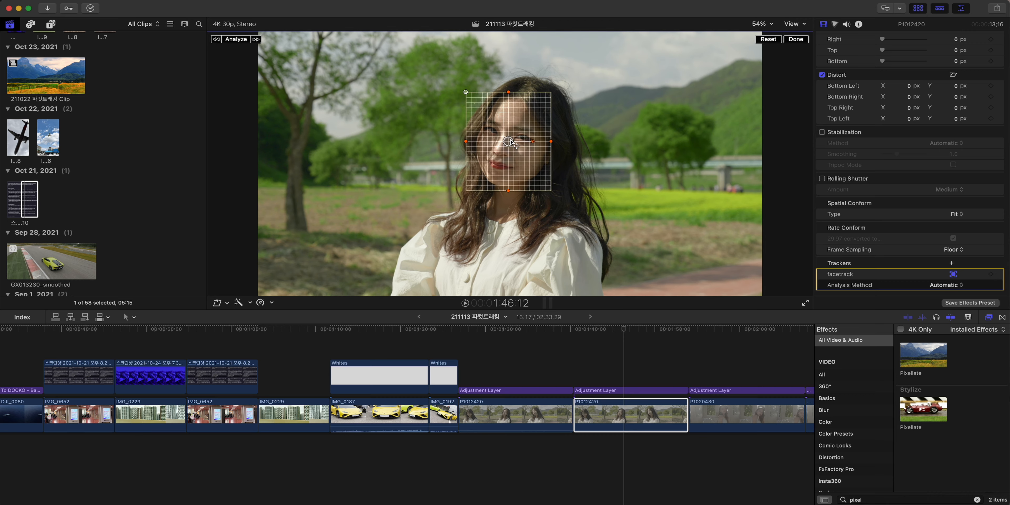
{"action": "left_click_drag", "start_coordinate": [470, 96], "coordinate": [493, 112]}
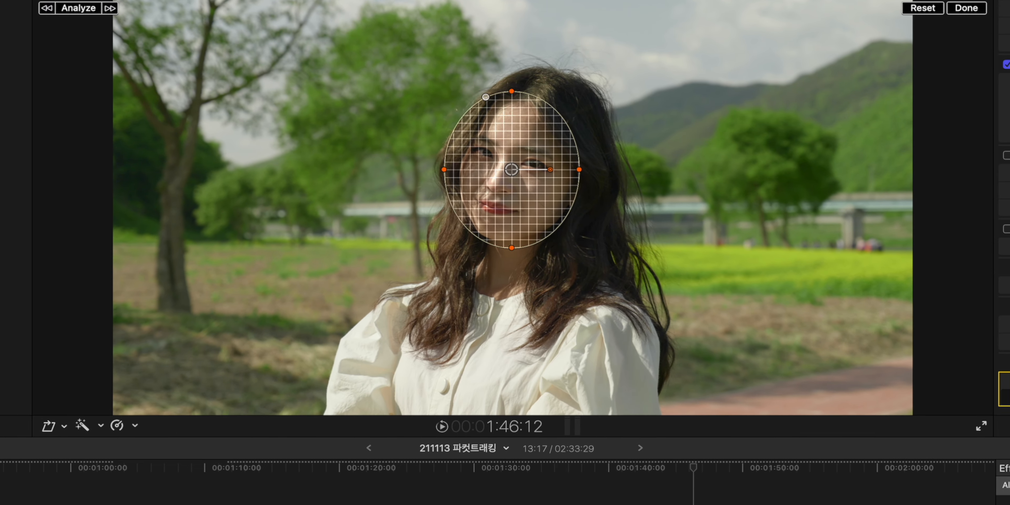
Analyze the facetrack motion, scrub the clip to check the mask on the face, and finish editing the tracker.
{"action": "left_click", "coordinate": [109, 17]}
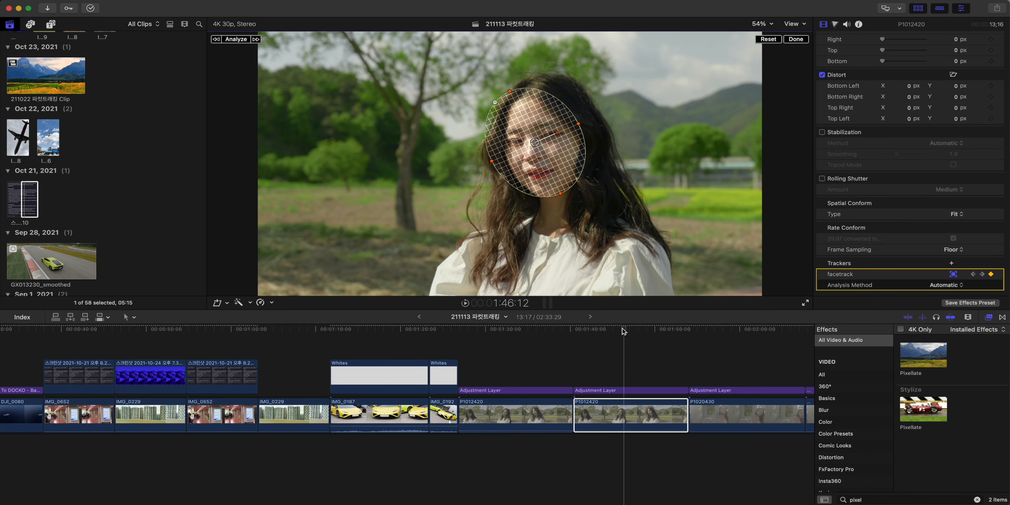
{"action": "mouse_move", "coordinate": [622, 328]}
{"action": "left_mouse_down"}
{"action": "mouse_move", "coordinate": [595, 333]}
{"action": "mouse_move", "coordinate": [688, 341]}
{"action": "mouse_move", "coordinate": [619, 343]}
{"action": "mouse_move", "coordinate": [628, 318]}
{"action": "left_mouse_up"}
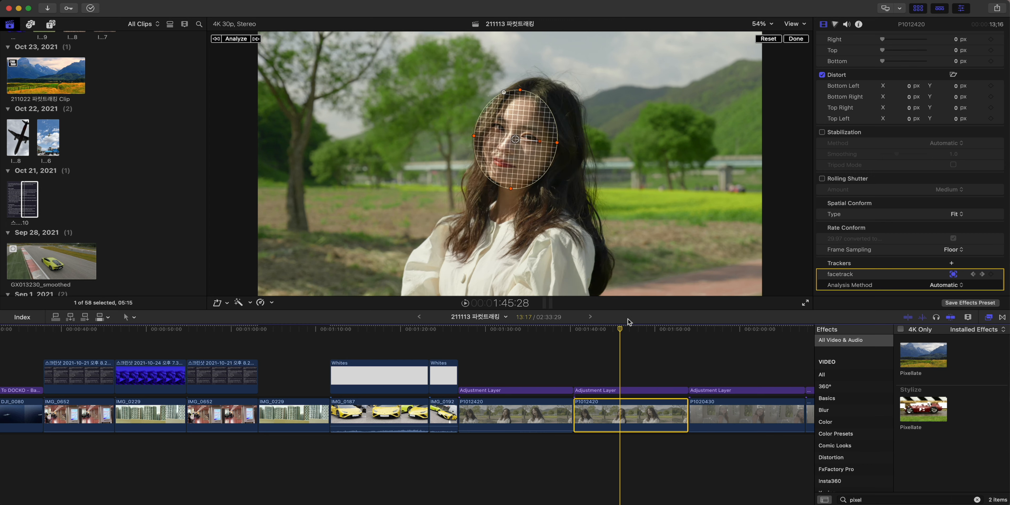
{"action": "left_click", "coordinate": [796, 38]}
Clear the effects search and add a Color Wheels effect from the Color category to the copied P1012420 clip.
{"action": "left_click", "coordinate": [863, 421]}
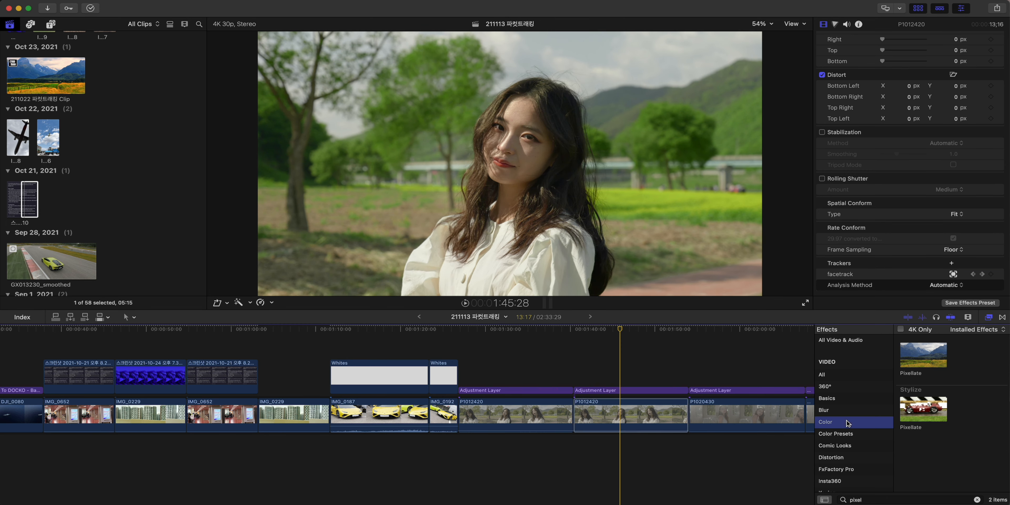
{"action": "left_click", "coordinate": [977, 500]}
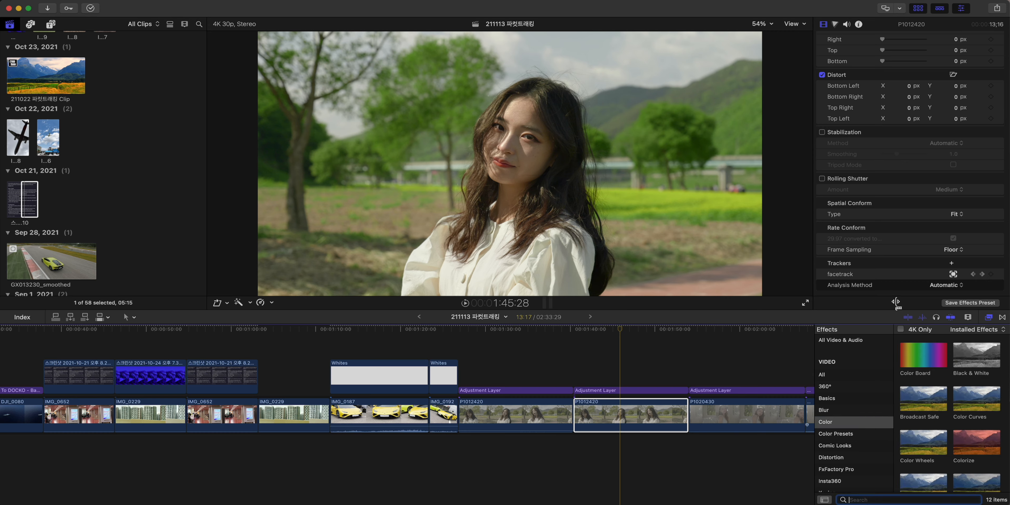
{"action": "key", "text": "Escape"}
{"action": "scroll", "coordinate": [913, 430], "scroll_direction": "down", "scroll_amount": 2}
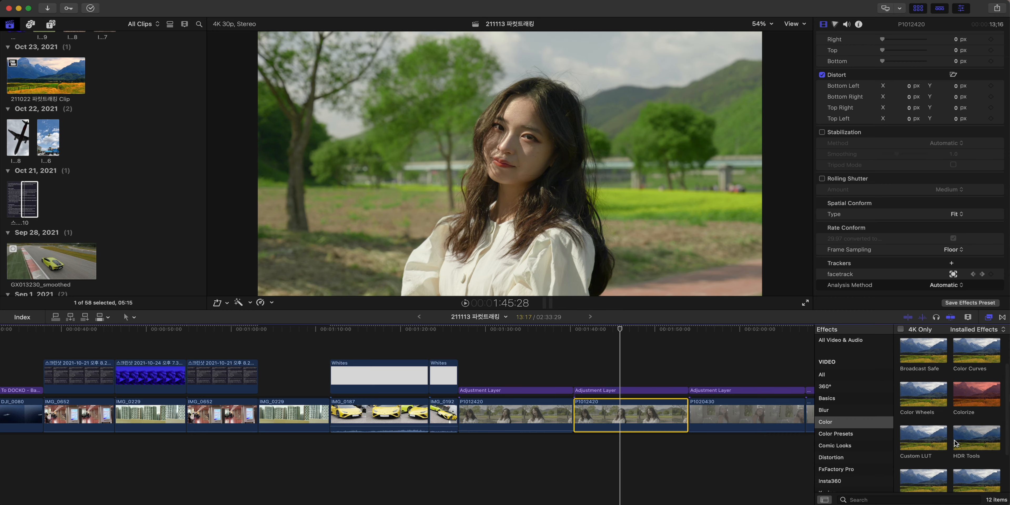
{"action": "scroll", "coordinate": [925, 382], "scroll_direction": "down", "scroll_amount": 1}
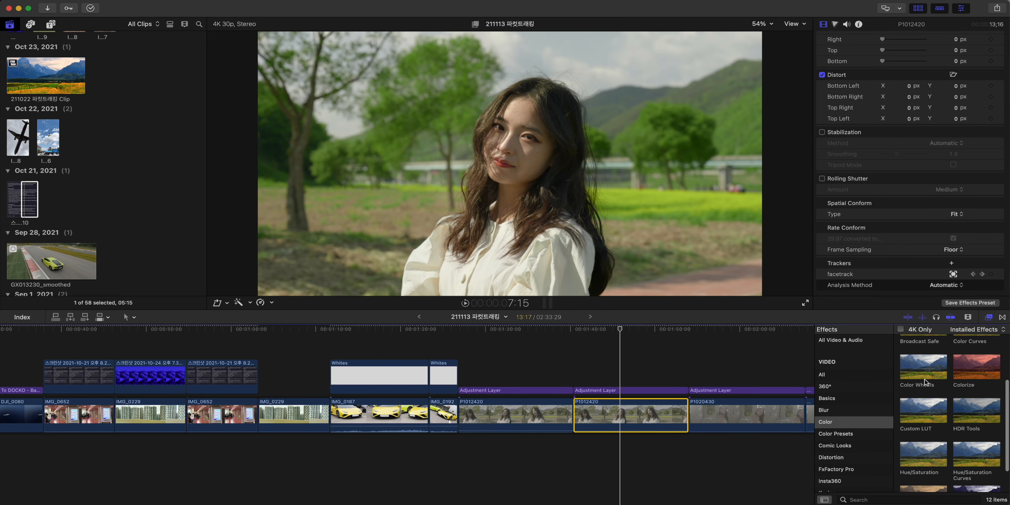
{"action": "left_click", "coordinate": [926, 375]}
{"action": "scroll", "coordinate": [928, 376], "scroll_direction": "up", "scroll_amount": 1}
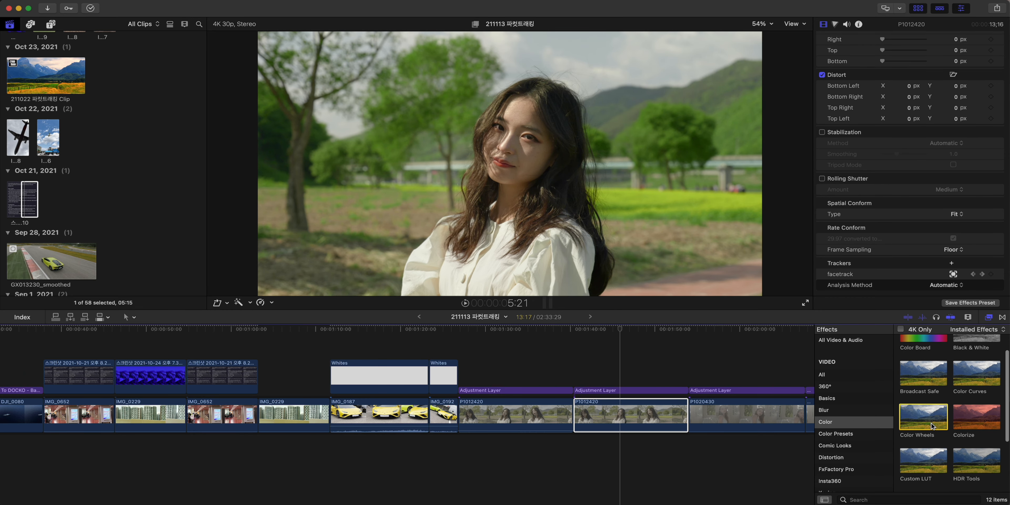
{"action": "left_click_drag", "start_coordinate": [932, 418], "coordinate": [628, 414]}
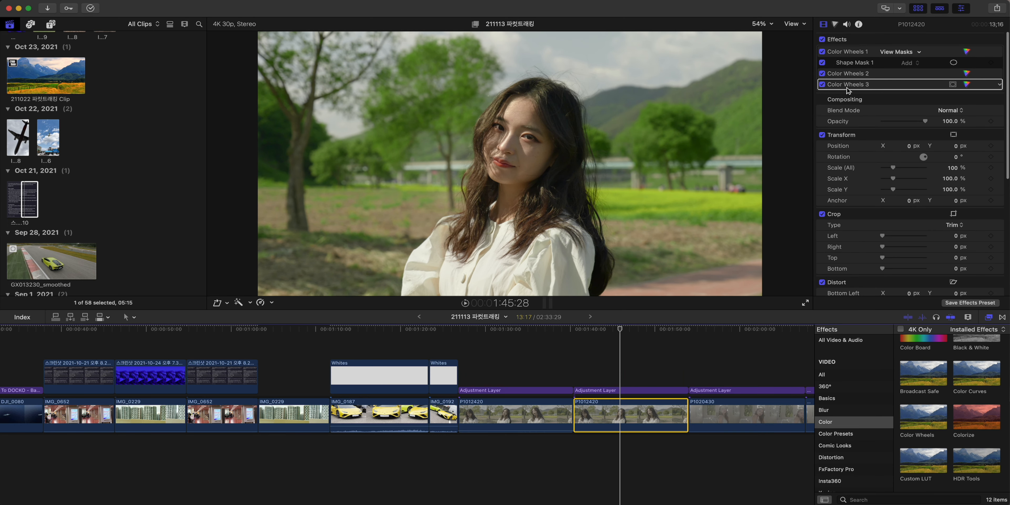
Delete Color Wheels 1 and Color Wheels 2 from the clip and add a shape mask to Color Wheels 3.
{"action": "left_click", "coordinate": [859, 55]}
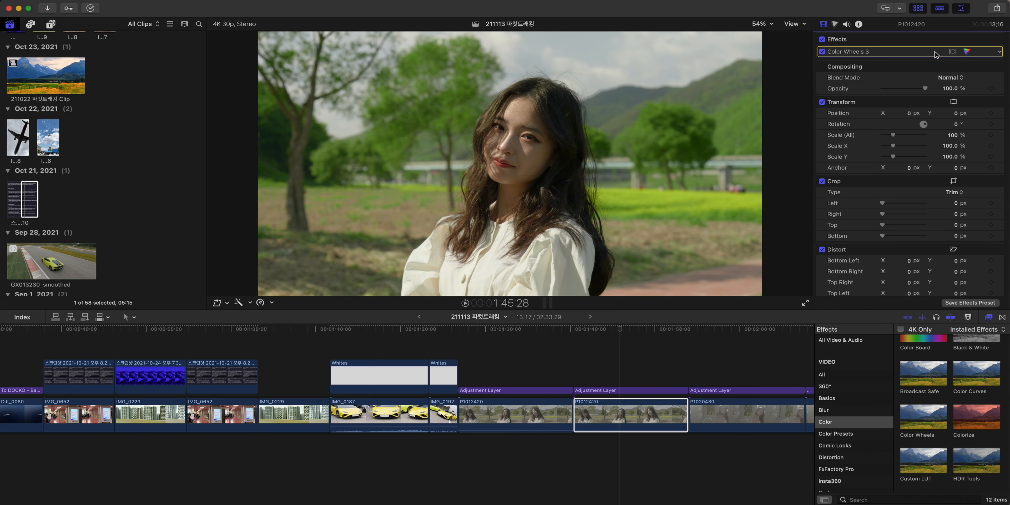
{"action": "left_click", "coordinate": [953, 52]}
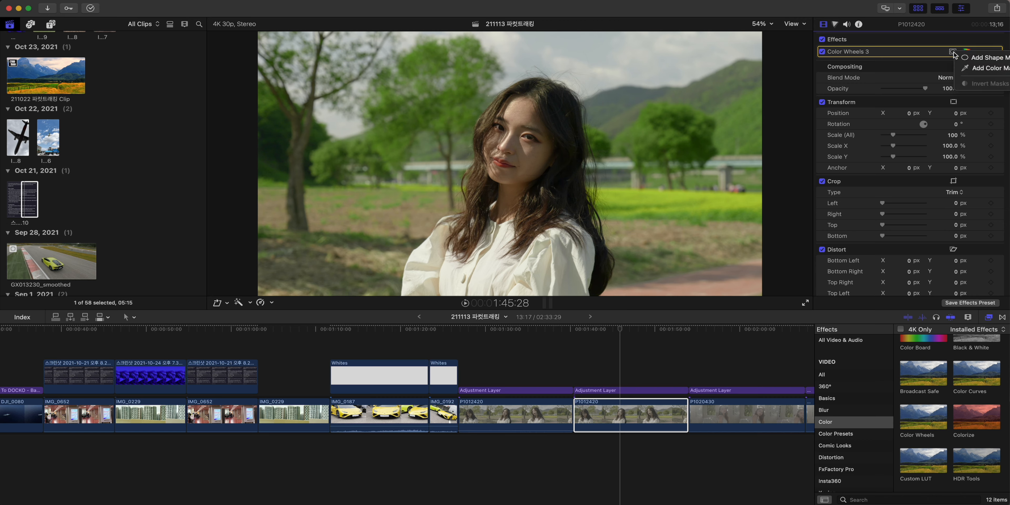
{"action": "left_click", "coordinate": [979, 58]}
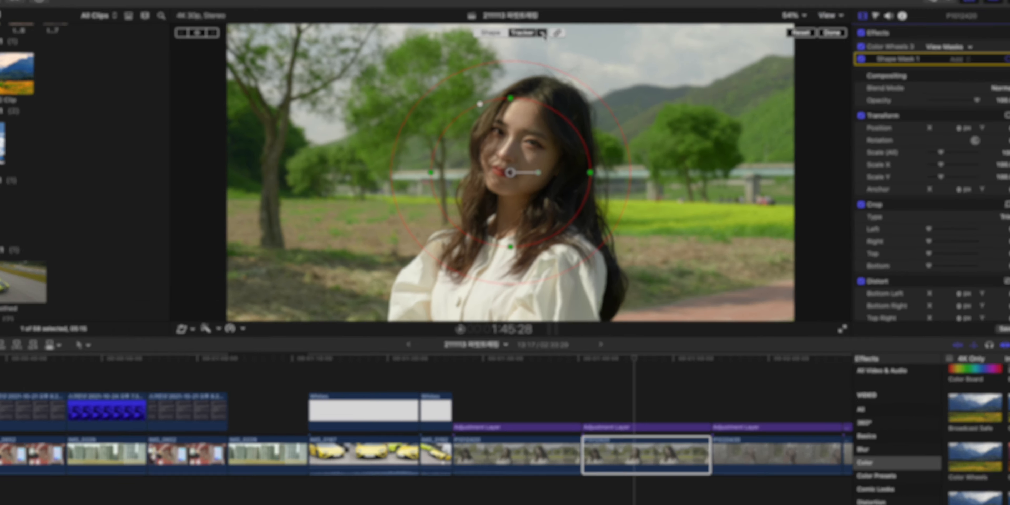
Set facetrack as the tracker source for Shape Mask 1 and toggle the mask's link to the tracker.
{"action": "left_click", "coordinate": [539, 39]}
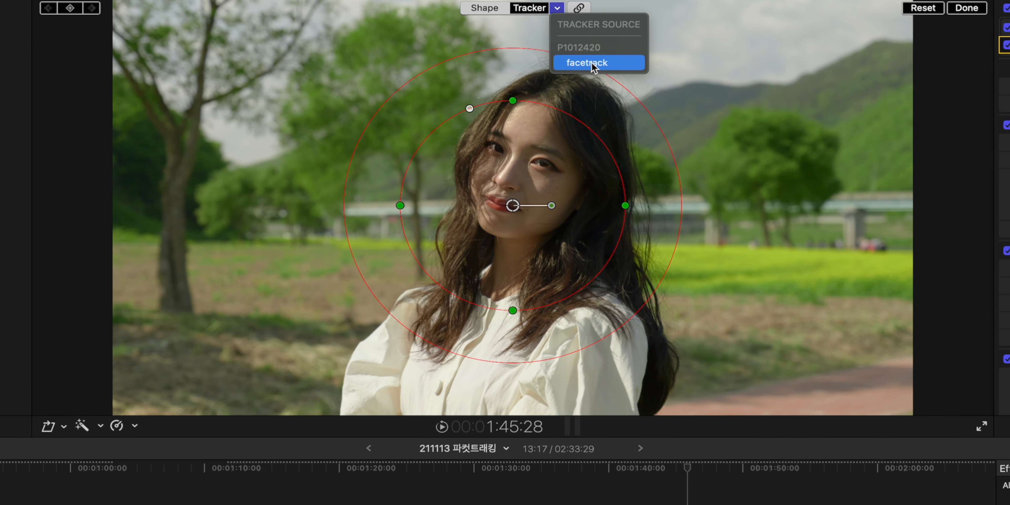
{"action": "left_click", "coordinate": [588, 62]}
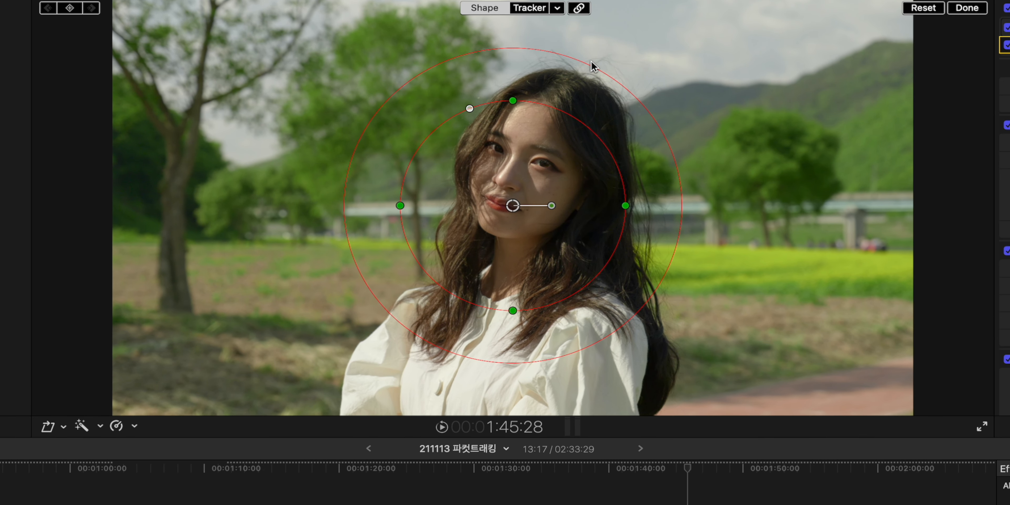
{"action": "left_click", "coordinate": [584, 11]}
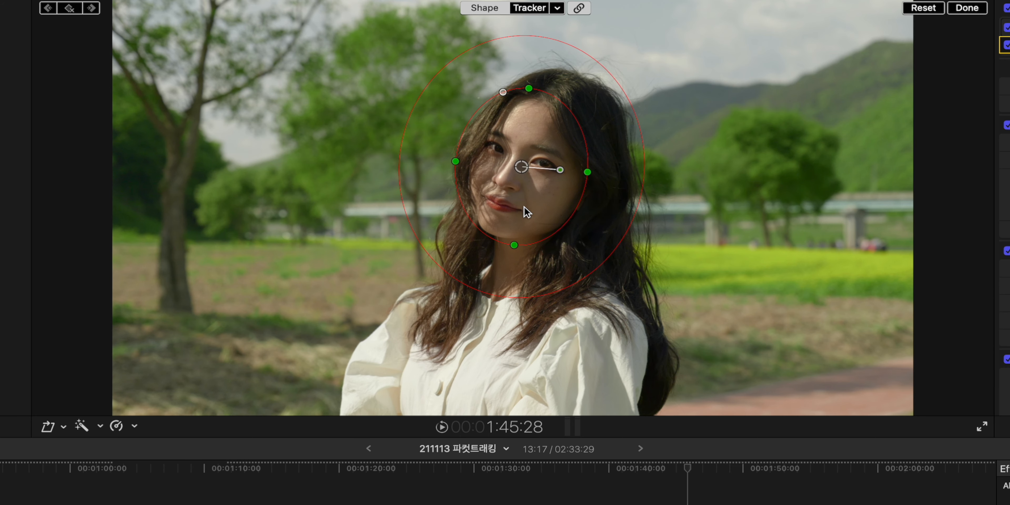
Narrow and shorten the shape mask to fit the woman's face and tighten its outer feather ring.
{"action": "left_click_drag", "start_coordinate": [584, 173], "coordinate": [574, 170]}
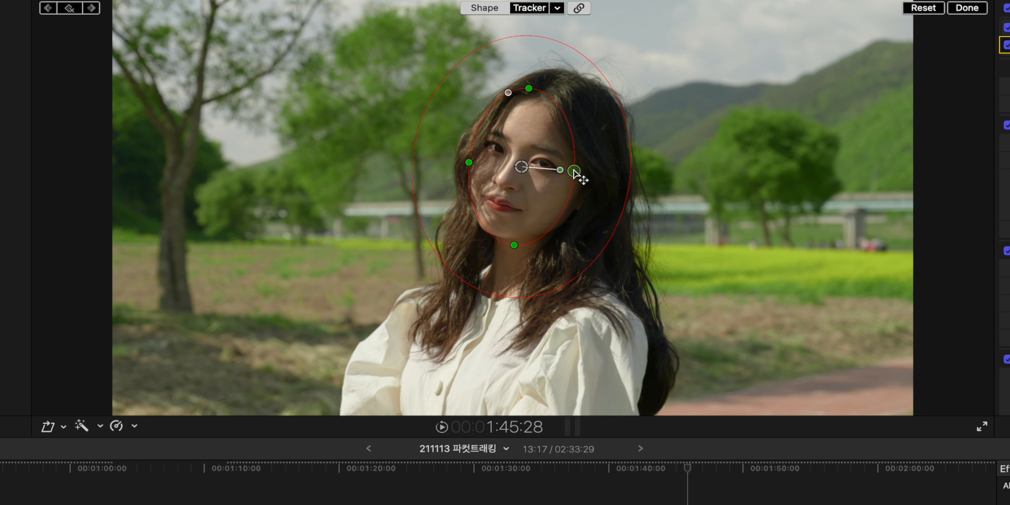
{"action": "left_click_drag", "start_coordinate": [529, 88], "coordinate": [527, 102]}
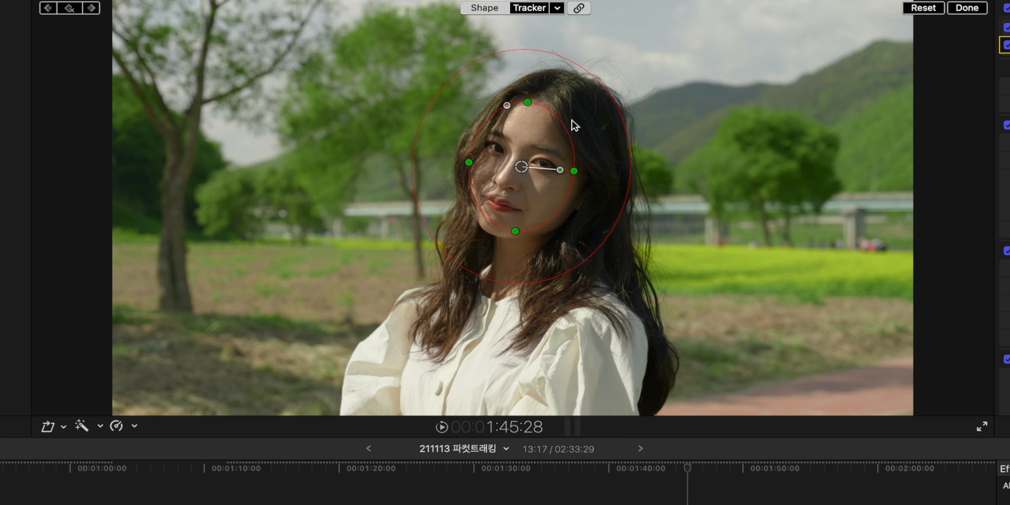
{"action": "left_click_drag", "start_coordinate": [627, 138], "coordinate": [613, 142]}
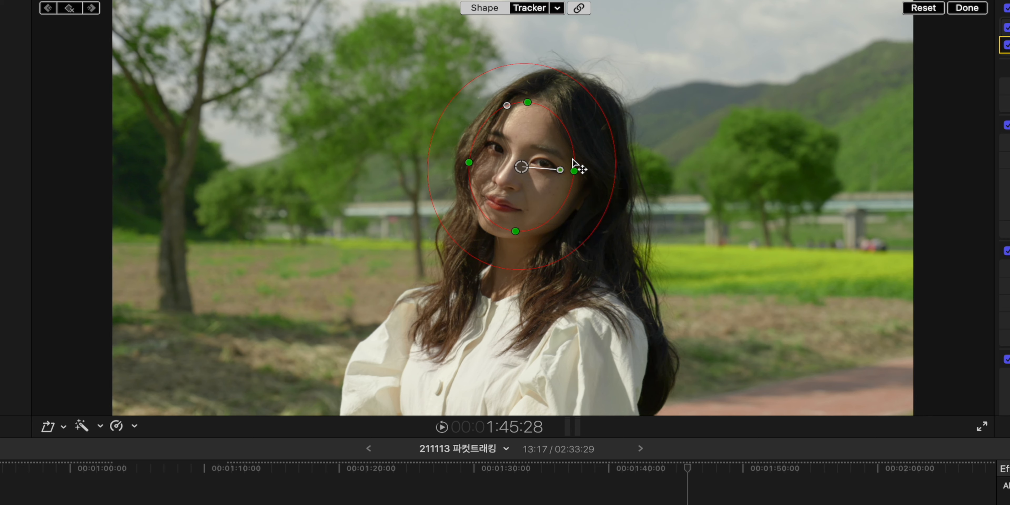
{"action": "left_click_drag", "start_coordinate": [572, 150], "coordinate": [616, 148]}
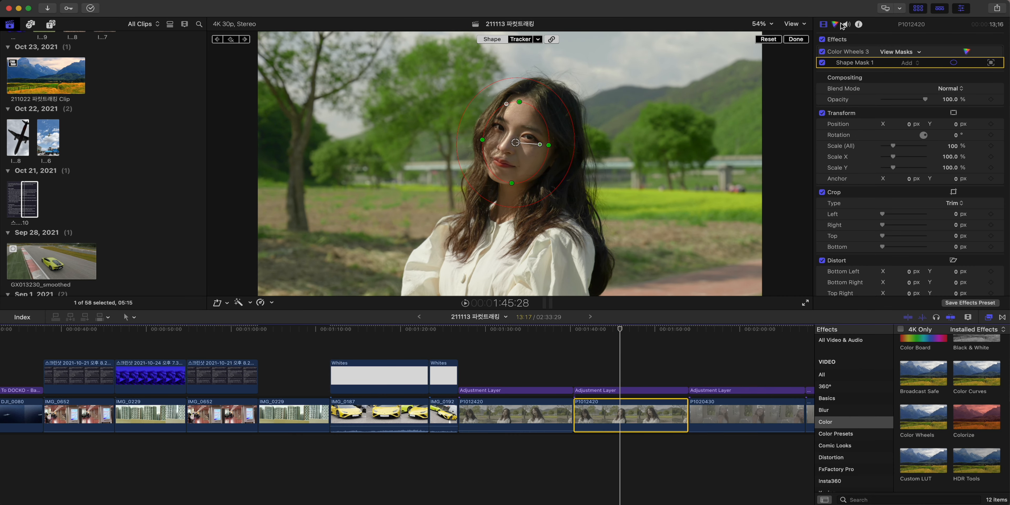
In Color Wheels 3, slightly raise the midtone brightness and saturation inside the face mask.
{"action": "left_click", "coordinate": [839, 24]}
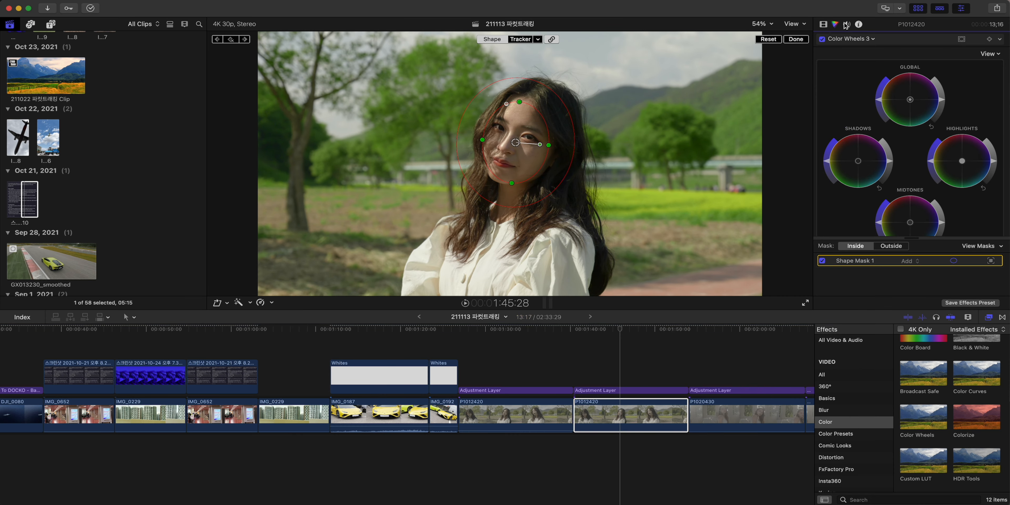
{"action": "left_click_drag", "start_coordinate": [943, 224], "coordinate": [944, 190]}
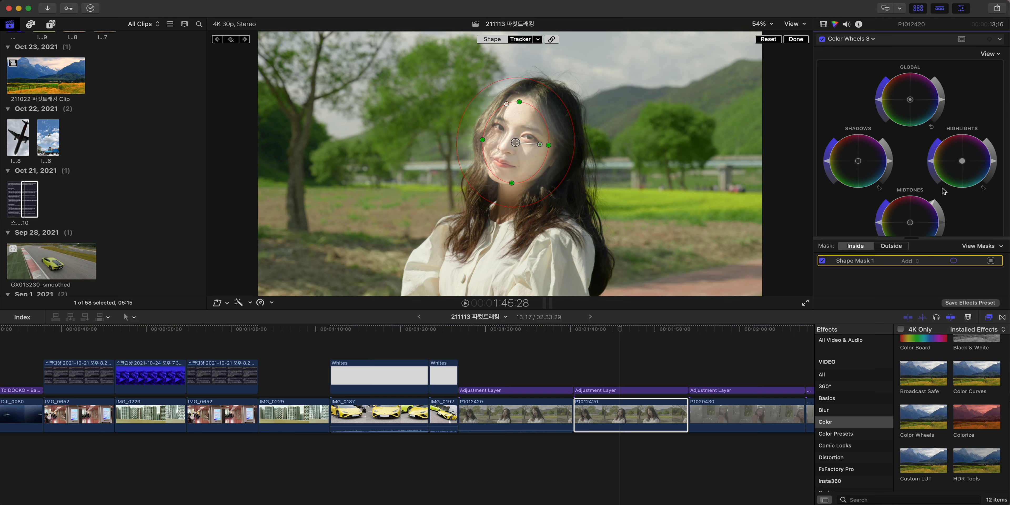
{"action": "scroll", "coordinate": [938, 185], "scroll_direction": "down", "scroll_amount": 5}
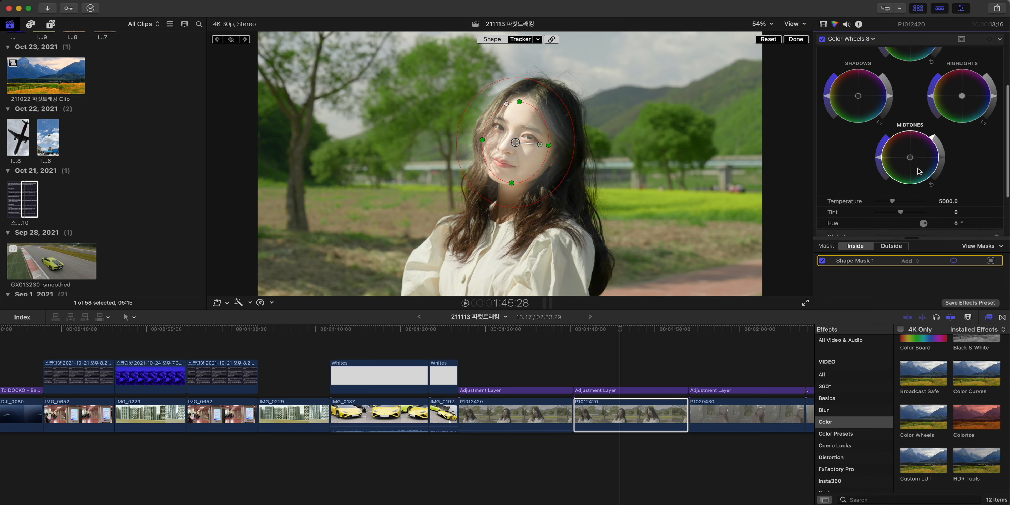
{"action": "left_click_drag", "start_coordinate": [935, 141], "coordinate": [949, 162]}
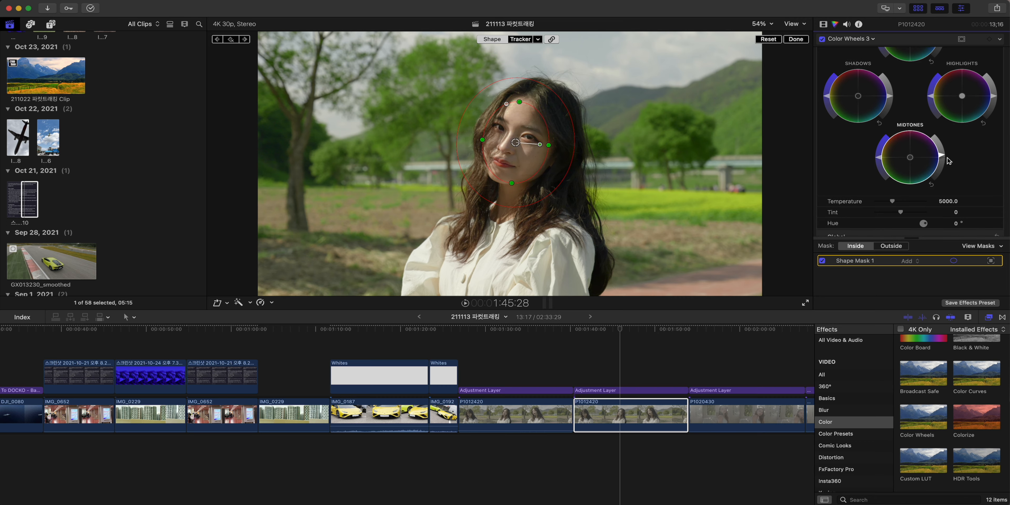
{"action": "scroll", "coordinate": [937, 148], "scroll_direction": "up", "scroll_amount": 4}
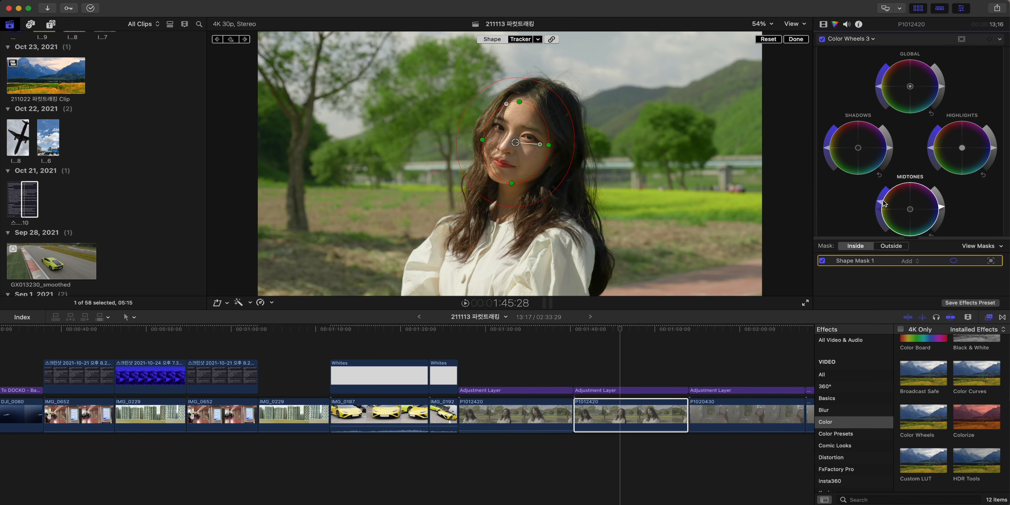
{"action": "scroll", "coordinate": [887, 211], "scroll_direction": "down", "scroll_amount": 3}
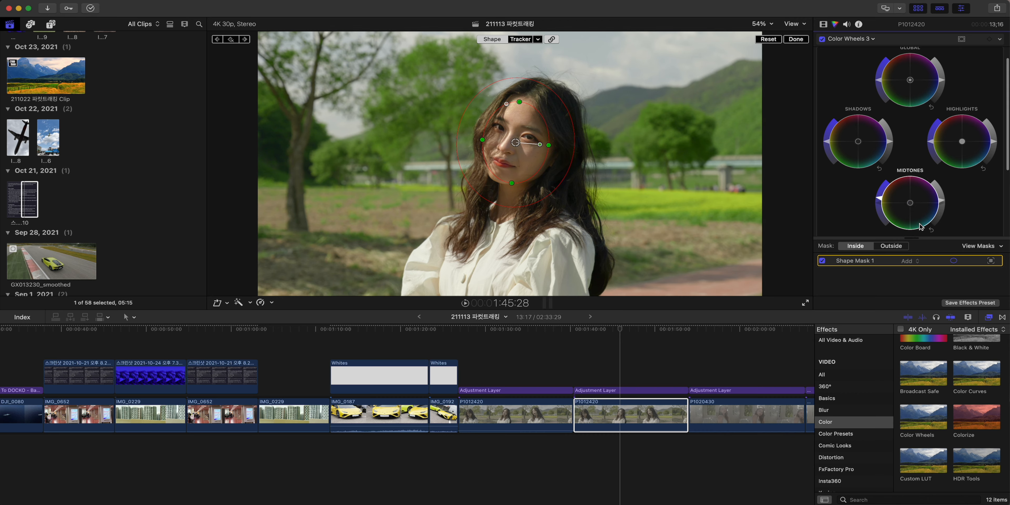
Lower the global brightness and saturation outside the face mask and finish editing the mask.
{"action": "left_click", "coordinate": [892, 246]}
{"action": "scroll", "coordinate": [891, 117], "scroll_direction": "up", "scroll_amount": 2}
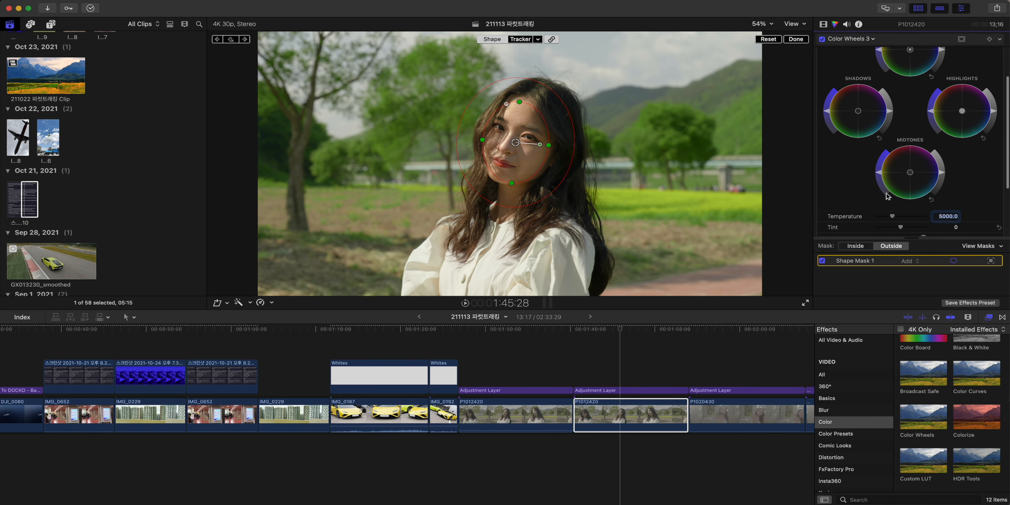
{"action": "scroll", "coordinate": [893, 116], "scroll_direction": "up", "scroll_amount": 1}
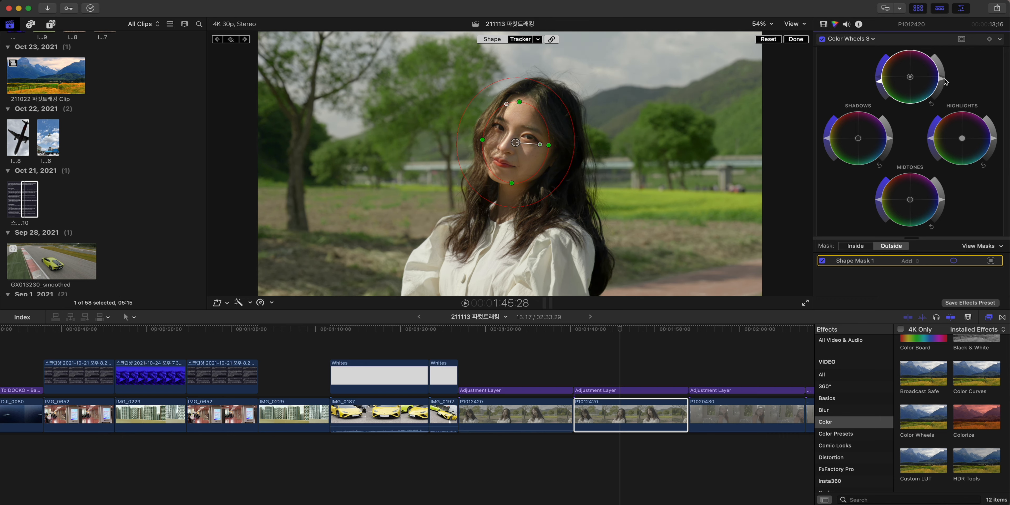
{"action": "left_click", "coordinate": [796, 39]}
Scrub P1012420 around 1:44:01 to 1:46:19 and toggle Color Wheels 3 to compare the clip with and without the correction.
{"action": "left_click", "coordinate": [604, 333]}
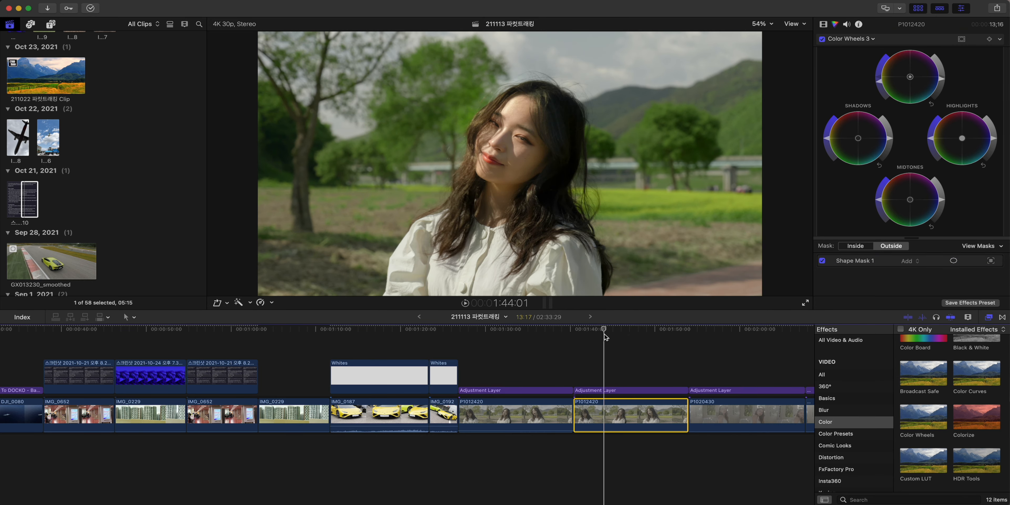
{"action": "left_click_drag", "start_coordinate": [604, 335], "coordinate": [626, 332]}
{"action": "left_click", "coordinate": [823, 24]}
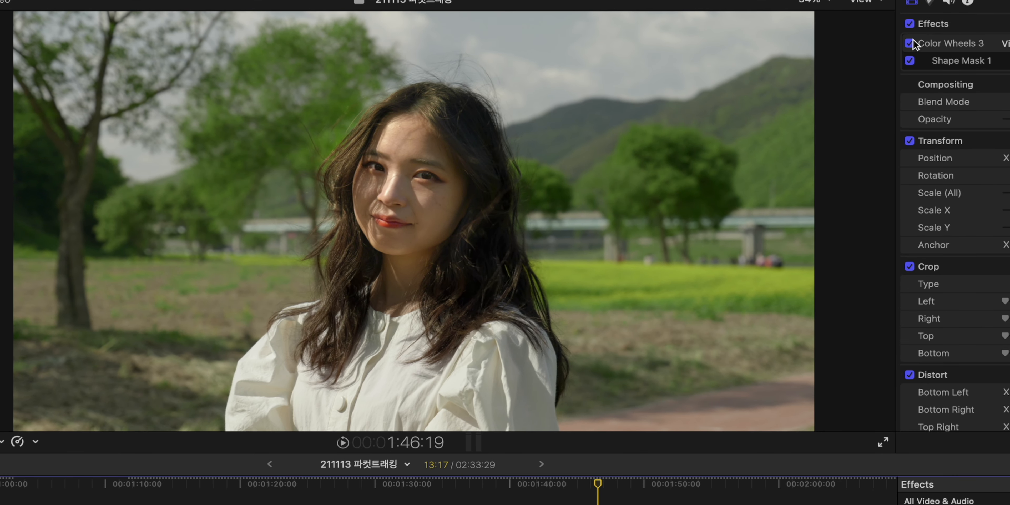
{"action": "left_click", "coordinate": [909, 43]}
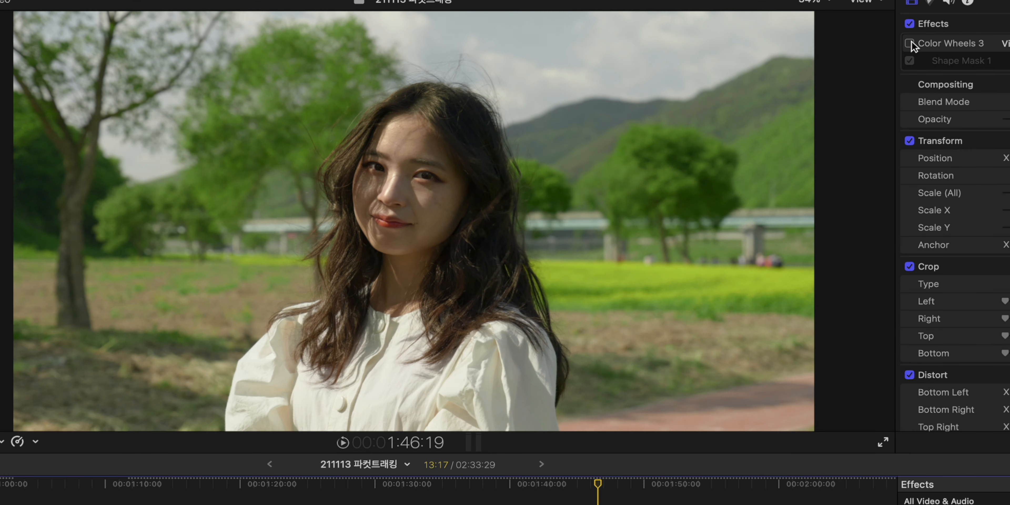
{"action": "left_click", "coordinate": [910, 43]}
{"action": "left_click", "coordinate": [910, 43]}
{"action": "left_click", "coordinate": [910, 43]}
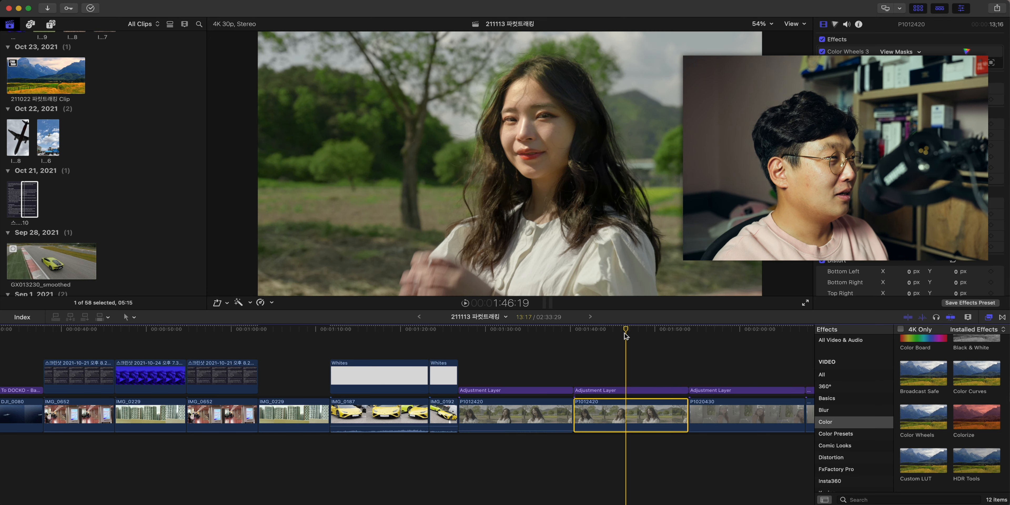
Delete the Pixellate effect from the first P1020430 clip in the timeline.
{"action": "scroll", "coordinate": [653, 370], "scroll_direction": "right", "scroll_amount": 2}
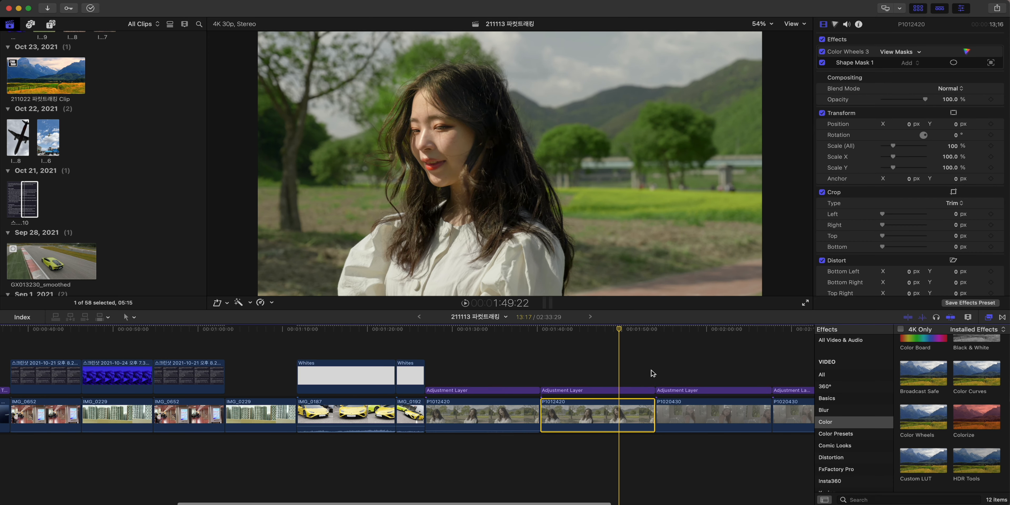
{"action": "scroll", "coordinate": [588, 365], "scroll_direction": "right", "scroll_amount": 5}
{"action": "scroll", "coordinate": [561, 358], "scroll_direction": "right", "scroll_amount": 2}
{"action": "left_click_drag", "start_coordinate": [408, 331], "coordinate": [471, 348]}
{"action": "left_click", "coordinate": [484, 412]}
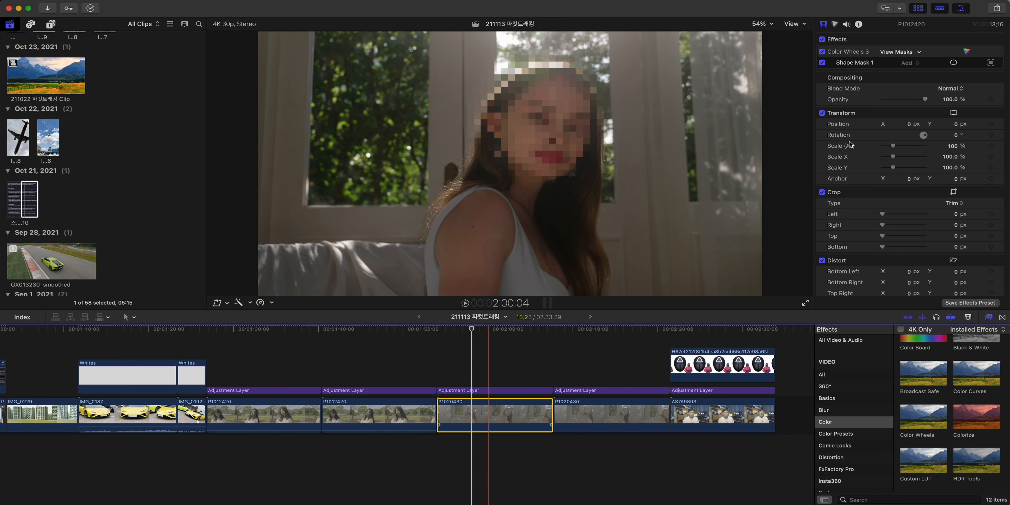
{"action": "left_click", "coordinate": [867, 98]}
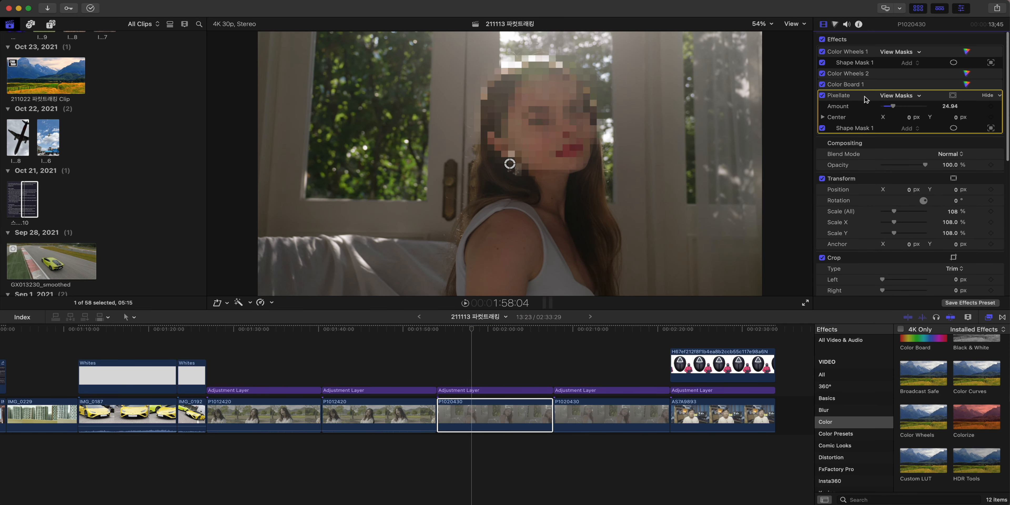
{"action": "key", "text": "Delete"}
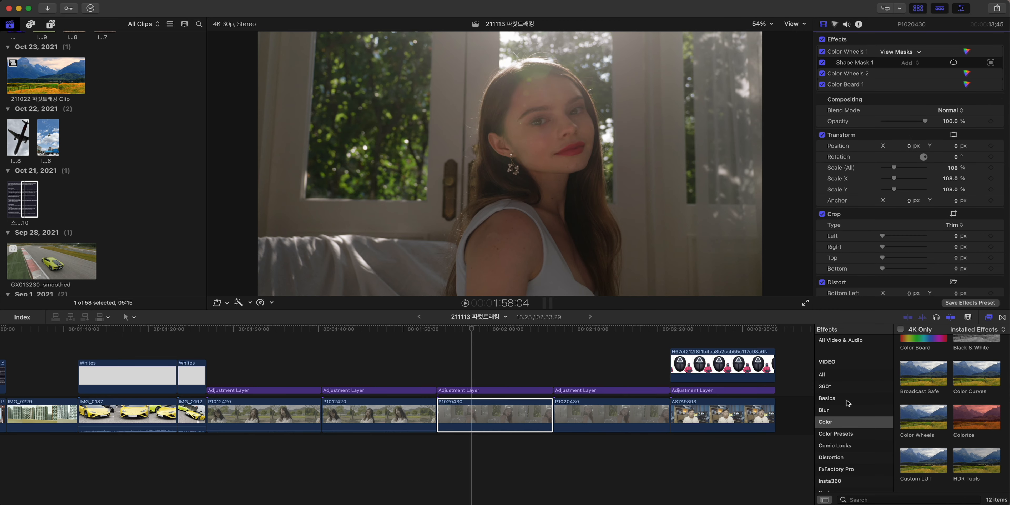
Search all video and audio effects for "pixe" and apply Pixellate to the first P1020430 clip.
{"action": "left_click", "coordinate": [846, 340]}
{"action": "left_click", "coordinate": [899, 498]}
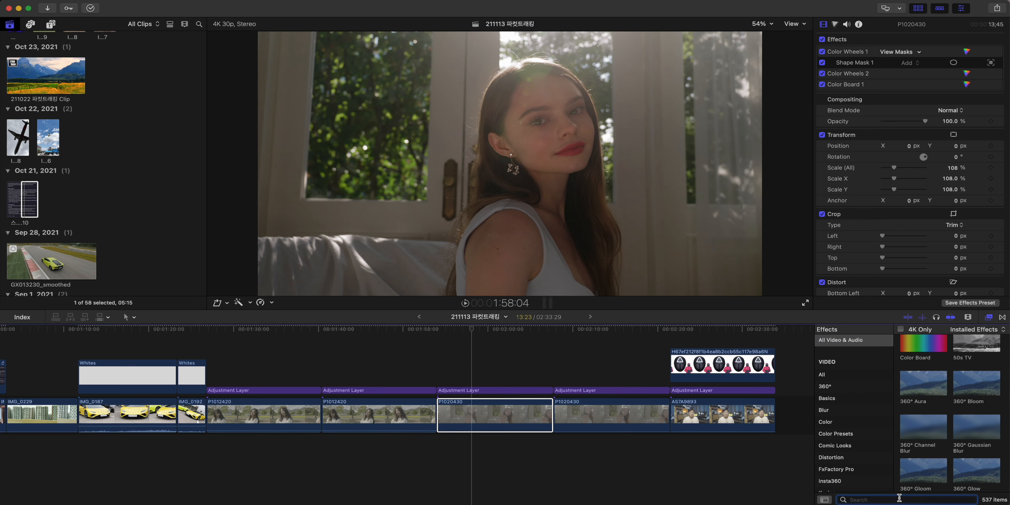
{"action": "type", "text": "pixee"}
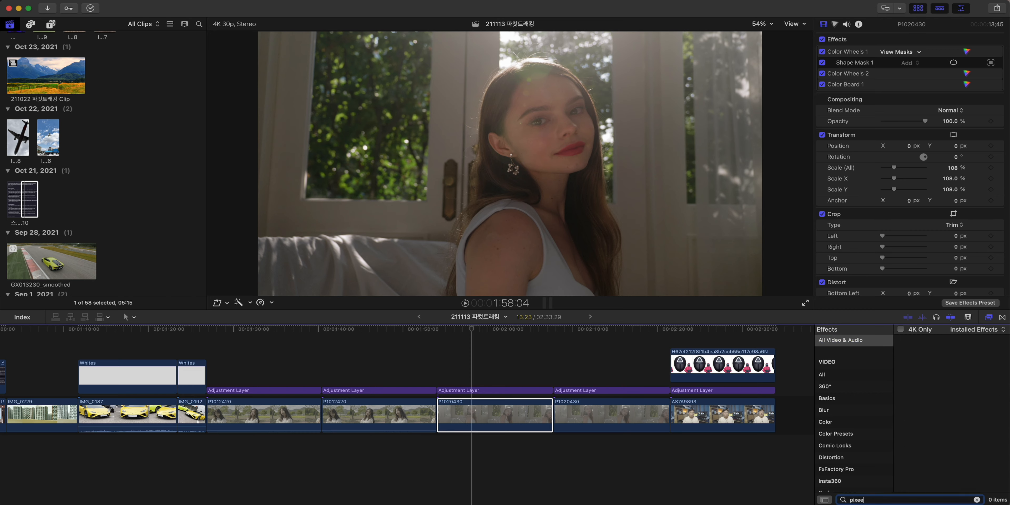
{"action": "key", "text": "BackSpace"}
{"action": "type", "text": ";"}
{"action": "key", "text": "BackSpace"}
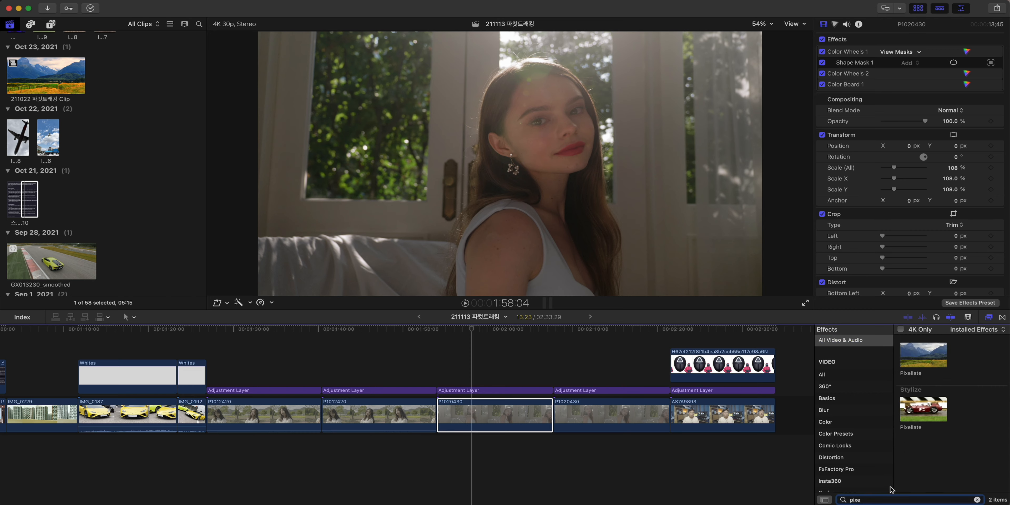
{"action": "left_click_drag", "start_coordinate": [926, 357], "coordinate": [486, 413]}
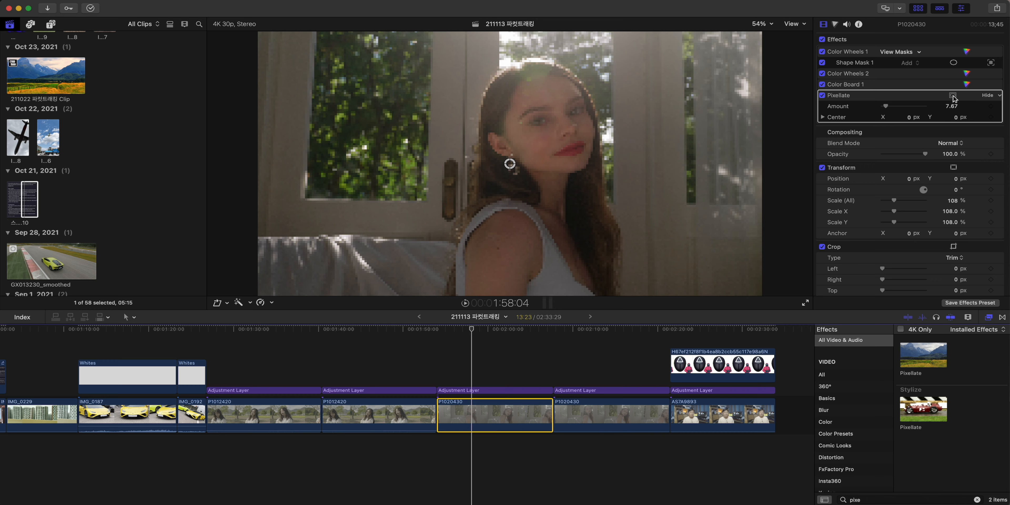
Add a shape mask to the Pixellate effect and set facetrack2 as its tracker source.
{"action": "left_click", "coordinate": [954, 96]}
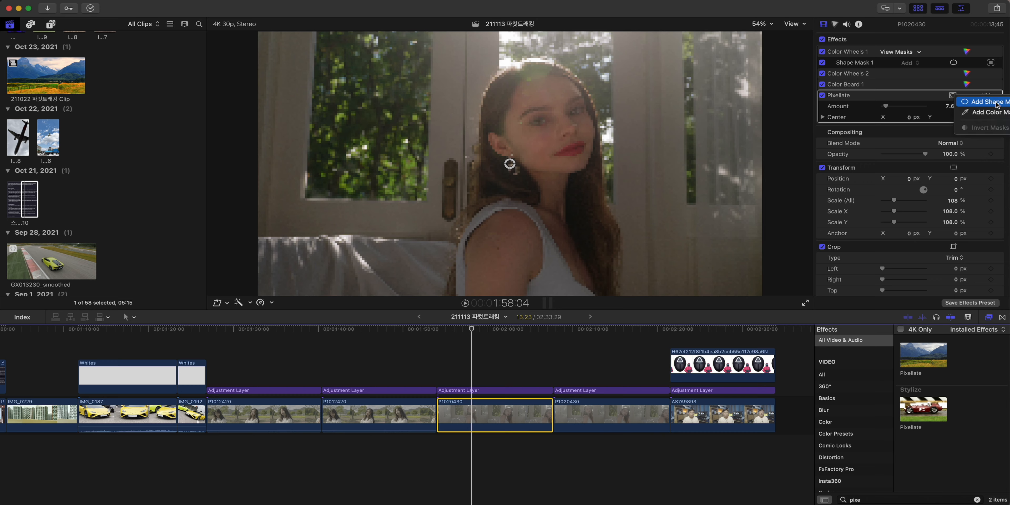
{"action": "left_click", "coordinate": [984, 103]}
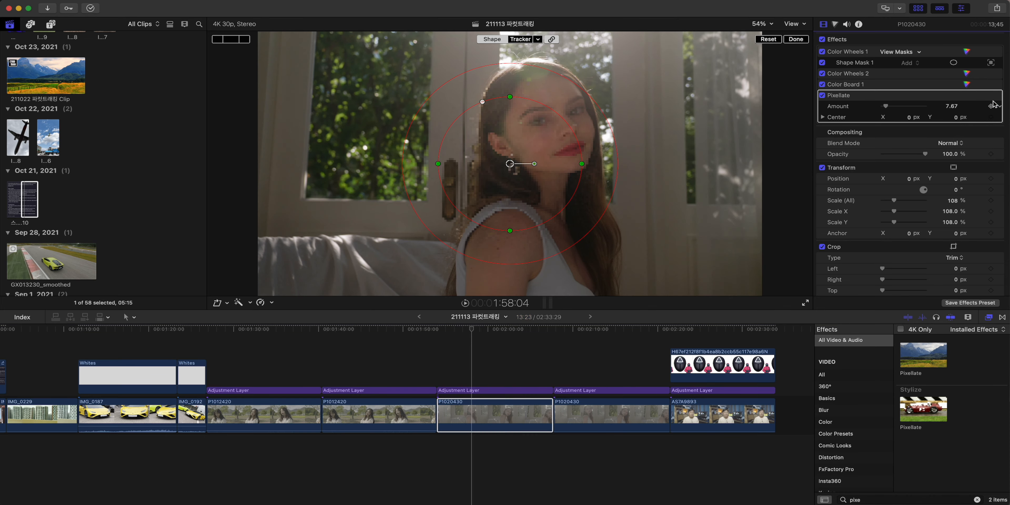
{"action": "left_click", "coordinate": [537, 40]}
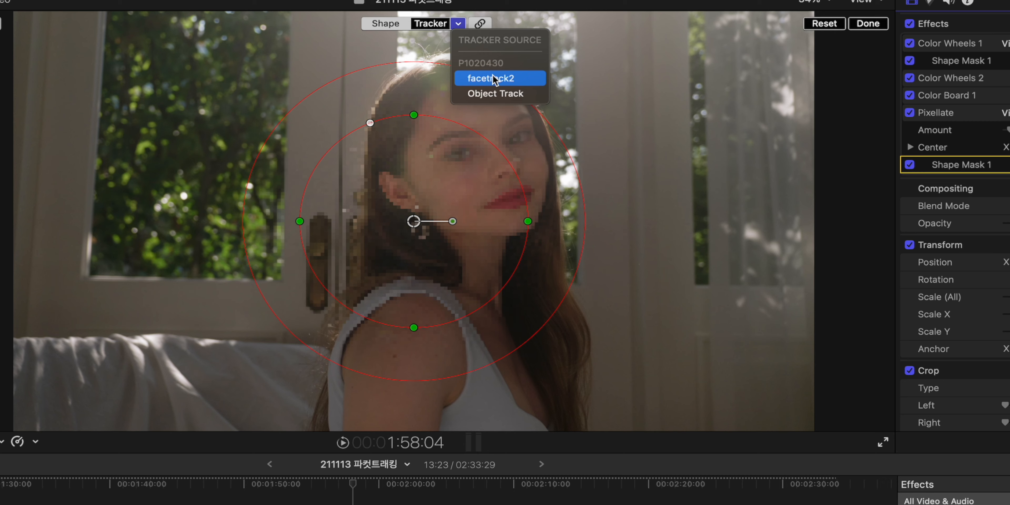
{"action": "left_click", "coordinate": [491, 79]}
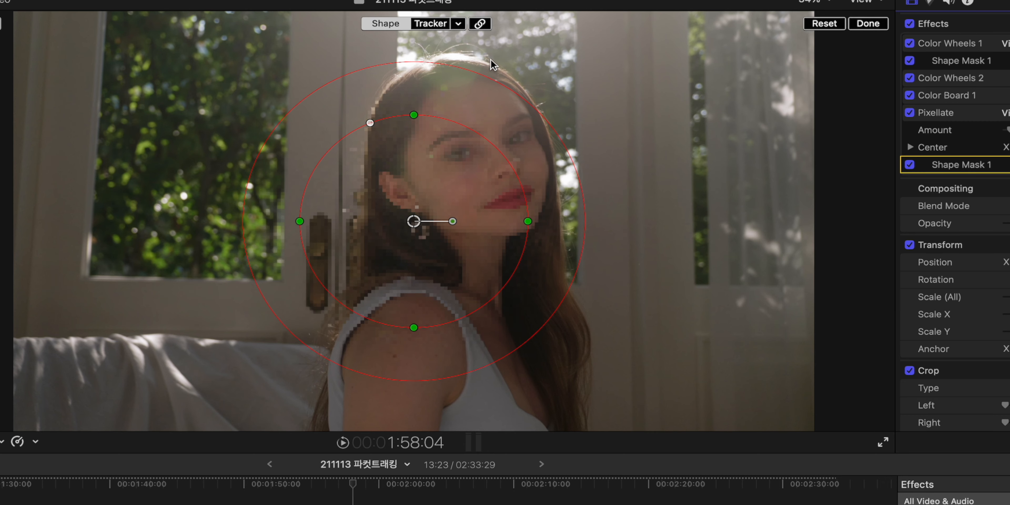
Fit the tracked mask over the woman's face, raise the Pixellate amount to about 20 and finish editing the mask.
{"action": "left_click", "coordinate": [488, 27]}
{"action": "left_click_drag", "start_coordinate": [456, 141], "coordinate": [475, 160]}
{"action": "left_click_drag", "start_coordinate": [625, 160], "coordinate": [614, 160]}
{"action": "left_click_drag", "start_coordinate": [1007, 130], "coordinate": [1009, 129]}
{"action": "left_click", "coordinate": [854, 23]}
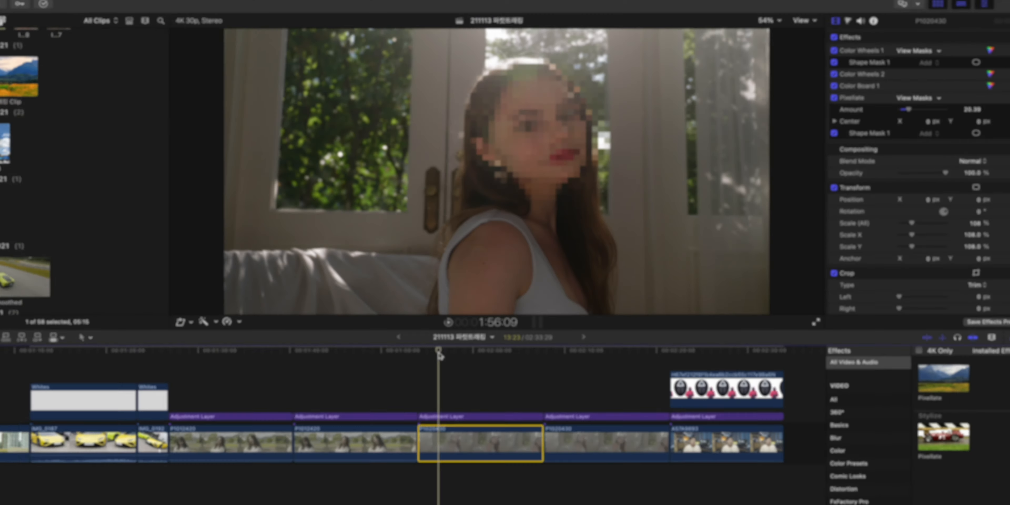
Scrub from the pixellated P1020430 clip to the masked A57A9893 clip to review the tracked face coverings up to about 2:30:16.
{"action": "left_click", "coordinate": [316, 491]}
{"action": "left_click_drag", "start_coordinate": [449, 334], "coordinate": [525, 347]}
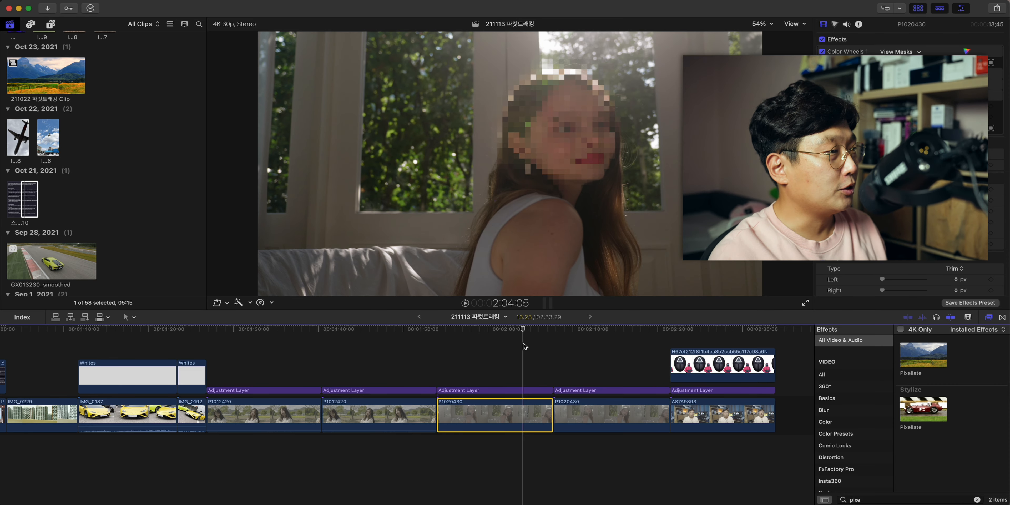
{"action": "left_click_drag", "start_coordinate": [525, 331], "coordinate": [703, 364]}
{"action": "scroll", "coordinate": [627, 353], "scroll_direction": "right", "scroll_amount": 5}
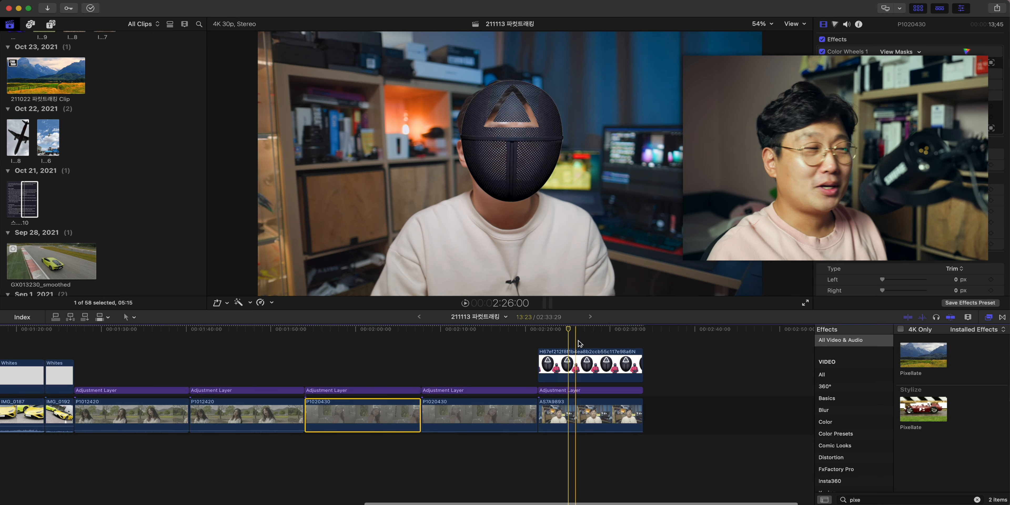
{"action": "mouse_move", "coordinate": [572, 331]}
{"action": "left_mouse_down"}
{"action": "mouse_move", "coordinate": [611, 331]}
{"action": "mouse_move", "coordinate": [595, 331]}
{"action": "left_mouse_up"}
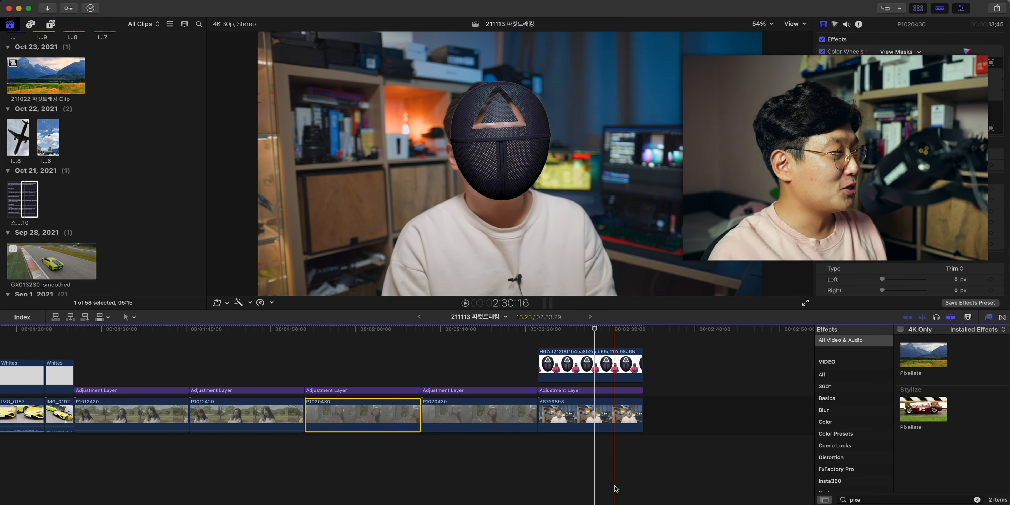
Duplicate the A57A9893 clip and its adjustment layer at the end of the timeline and park the playhead at 2:38:11.
{"action": "left_click_drag", "start_coordinate": [614, 473], "coordinate": [575, 390]}
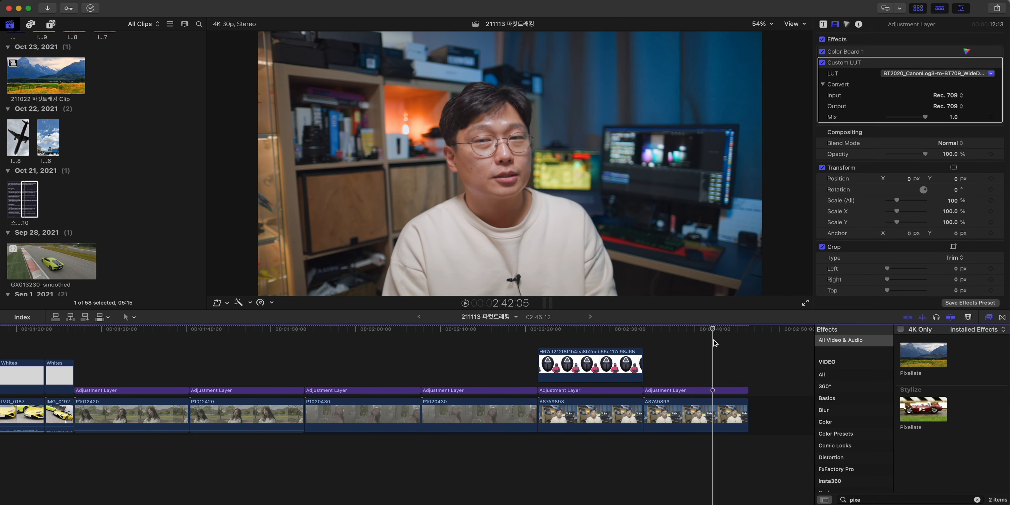
{"action": "left_click_drag", "start_coordinate": [713, 337], "coordinate": [682, 359]}
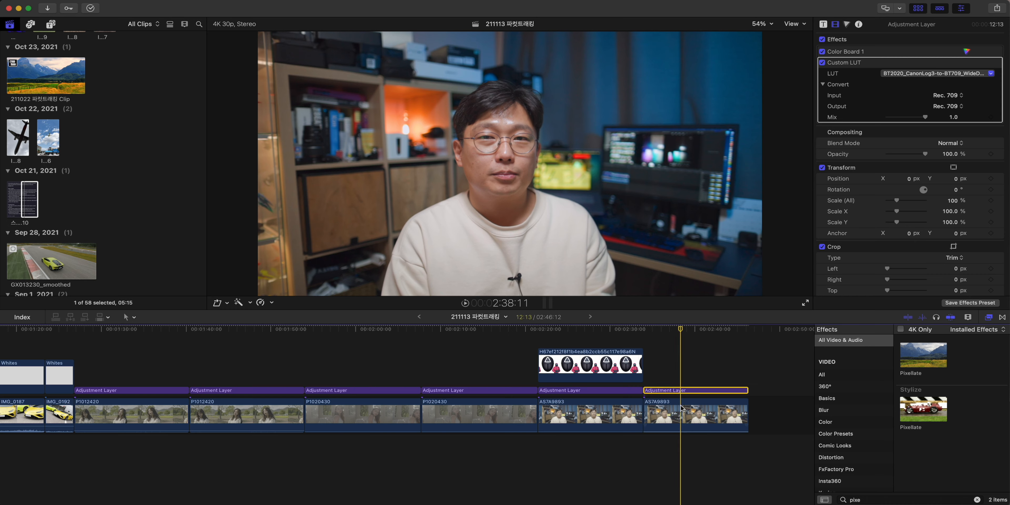
Delete the facetrack03 tracker from the duplicated A57A9893 clip.
{"action": "left_click", "coordinate": [695, 414]}
{"action": "scroll", "coordinate": [890, 260], "scroll_direction": "down", "scroll_amount": 10}
{"action": "scroll", "coordinate": [889, 260], "scroll_direction": "down", "scroll_amount": 3}
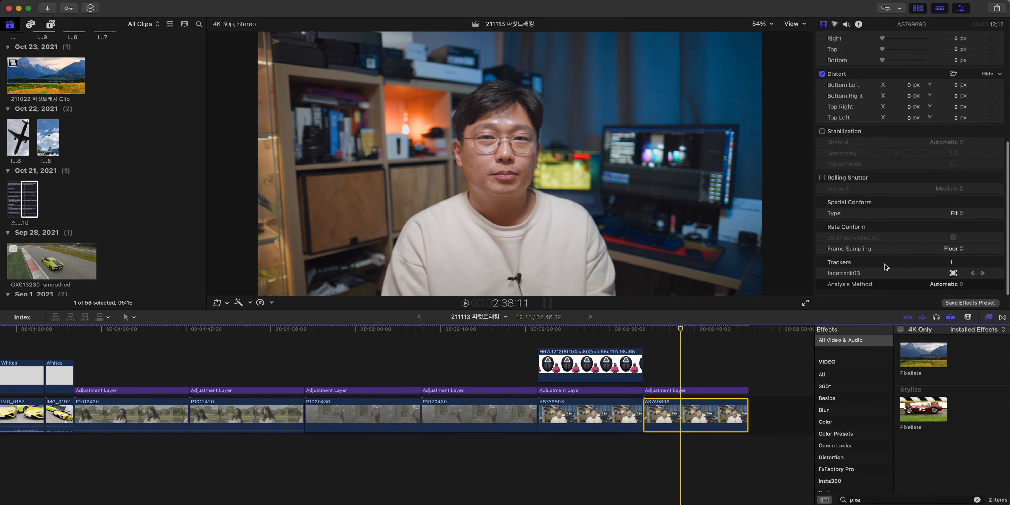
{"action": "left_click", "coordinate": [882, 274]}
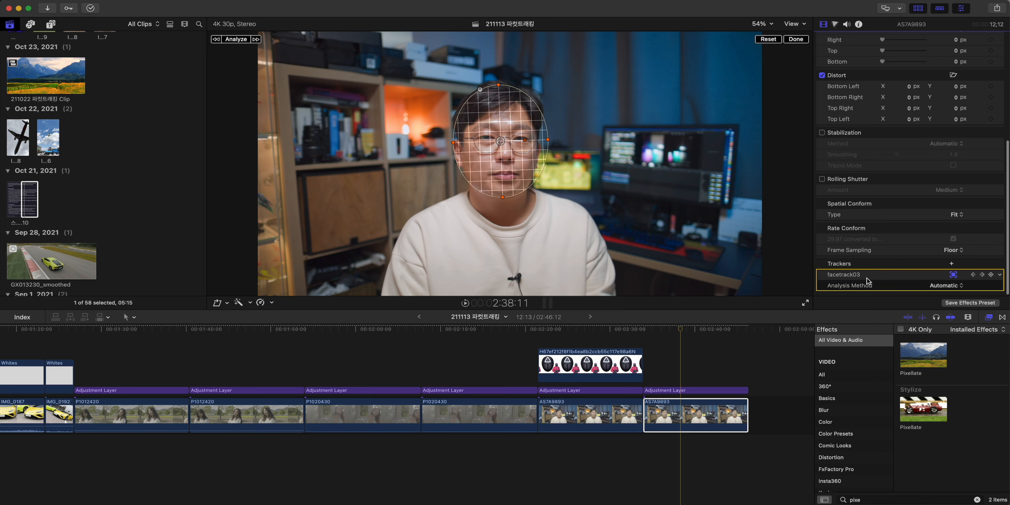
{"action": "key", "text": "BackSpace"}
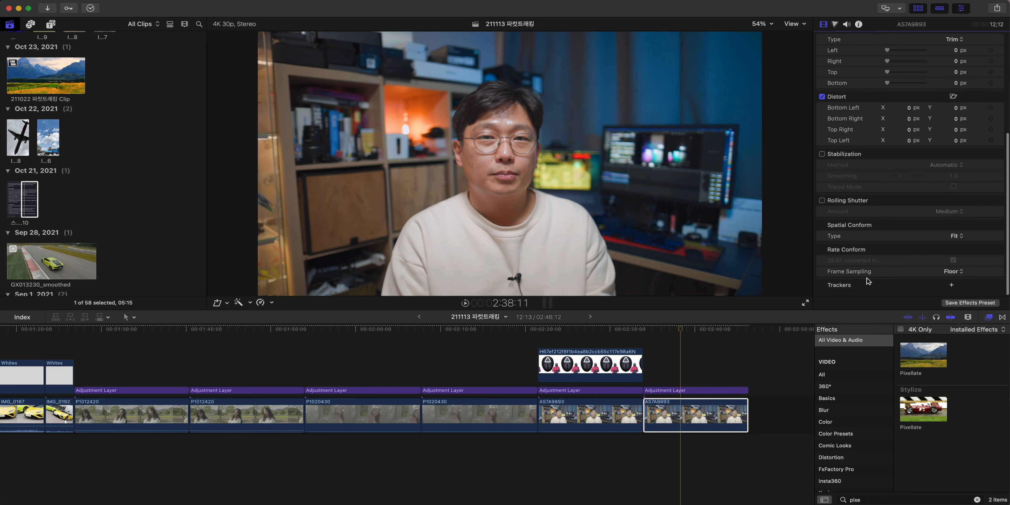
Add a new object tracker to the last A57A9893 clip and name it "mask".
{"action": "left_click", "coordinate": [952, 286]}
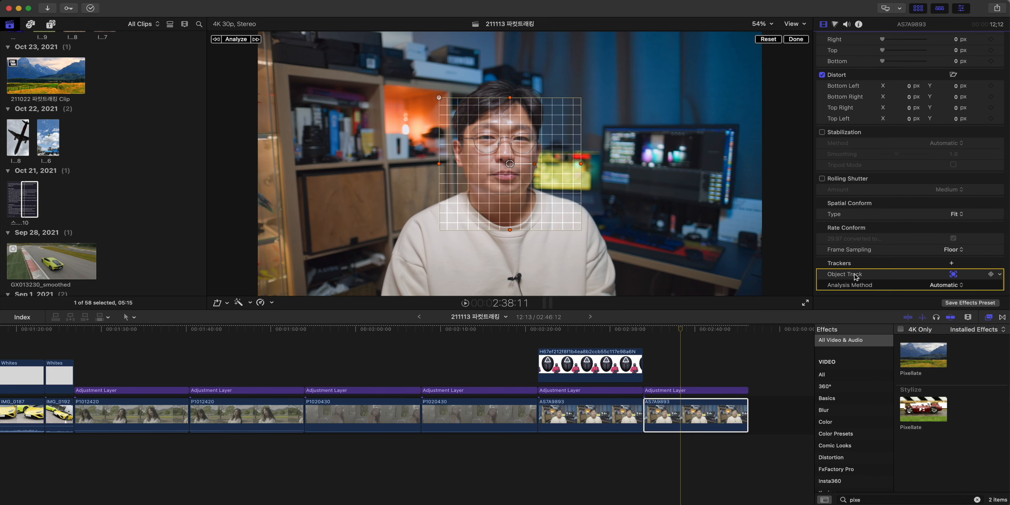
{"action": "double_click", "coordinate": [856, 275]}
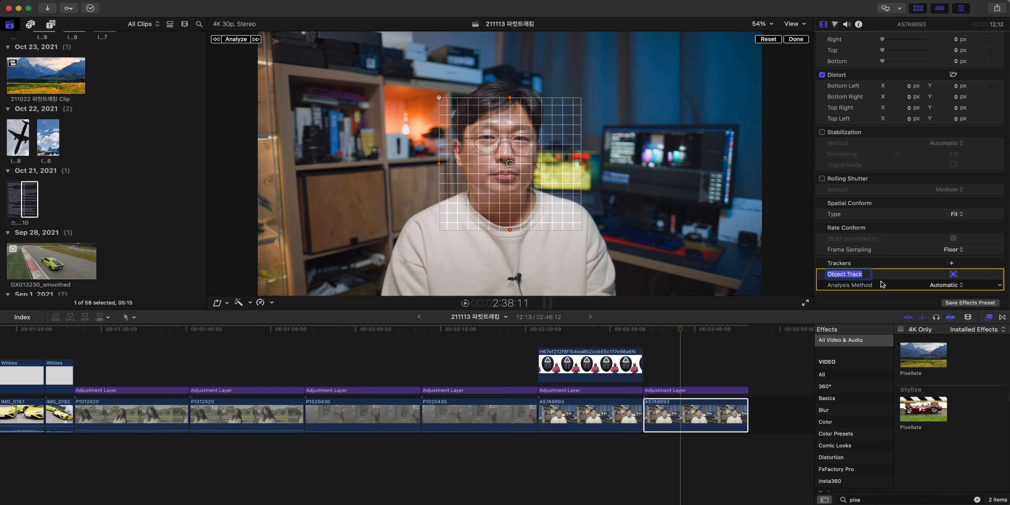
{"action": "type", "text": "mak"}
{"action": "key", "text": "Return"}
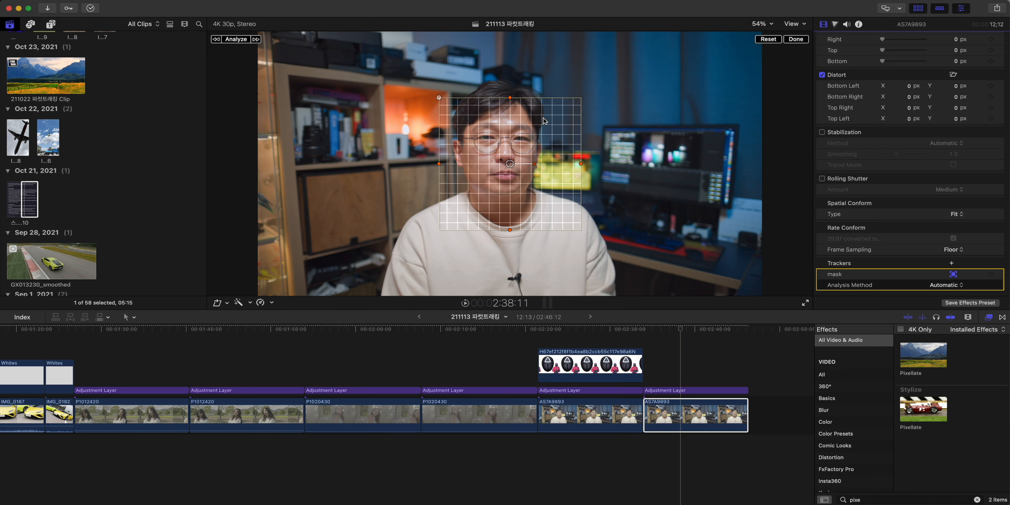
Shape the tracker region into a rounded oval closely covering the man's head and face, and analyze the clip.
{"action": "left_click_drag", "start_coordinate": [512, 165], "coordinate": [507, 154]}
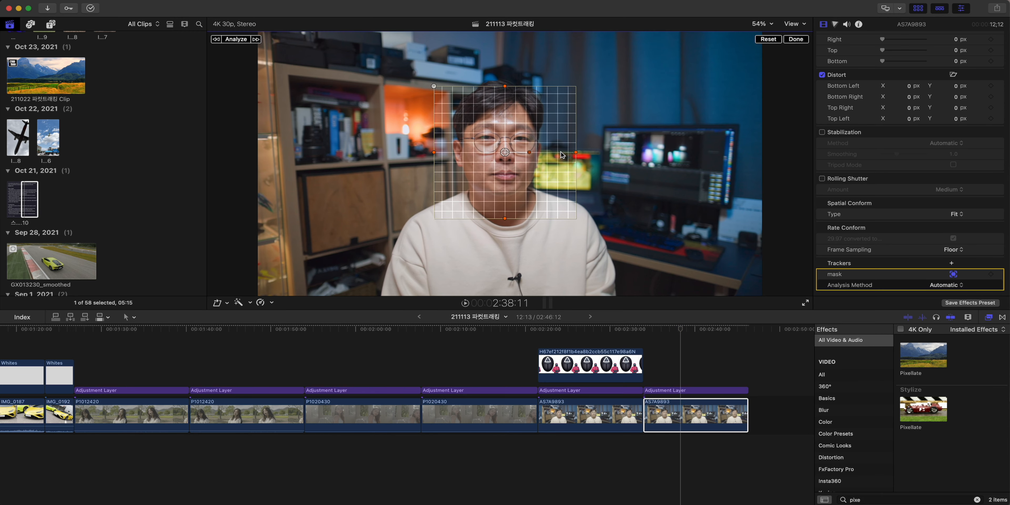
{"action": "left_click_drag", "start_coordinate": [581, 153], "coordinate": [501, 153]}
{"action": "left_click_drag", "start_coordinate": [501, 219], "coordinate": [504, 200]}
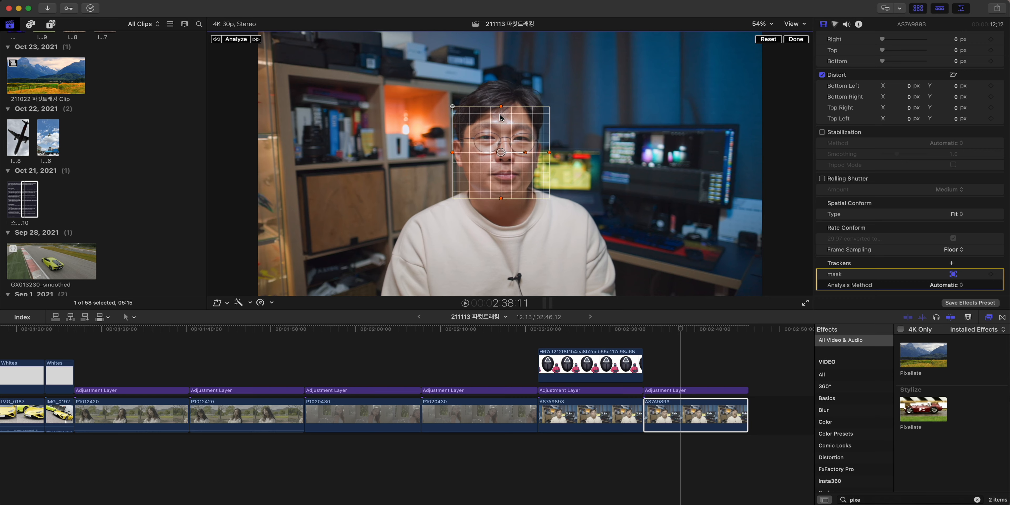
{"action": "left_click_drag", "start_coordinate": [500, 116], "coordinate": [506, 81]}
{"action": "left_click_drag", "start_coordinate": [506, 145], "coordinate": [543, 142]}
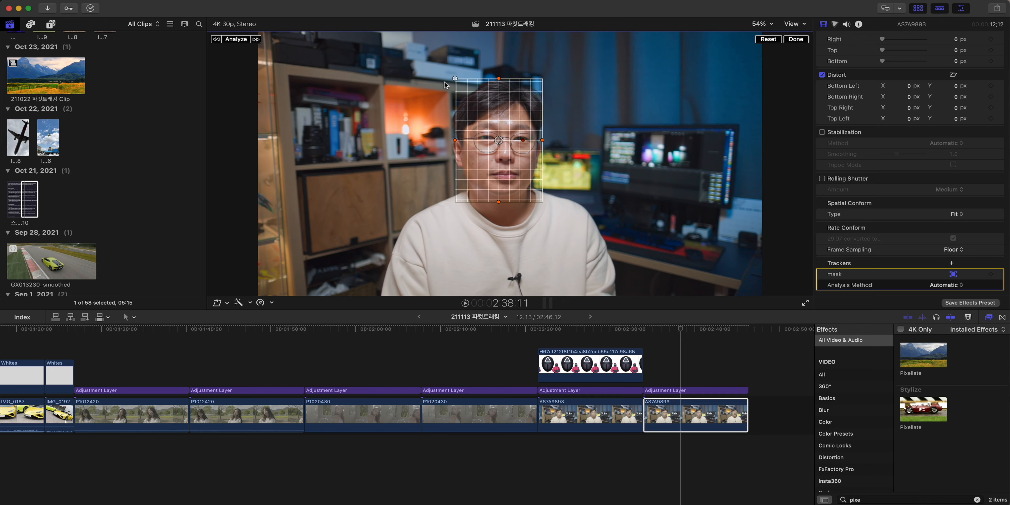
{"action": "left_click_drag", "start_coordinate": [457, 79], "coordinate": [479, 99]}
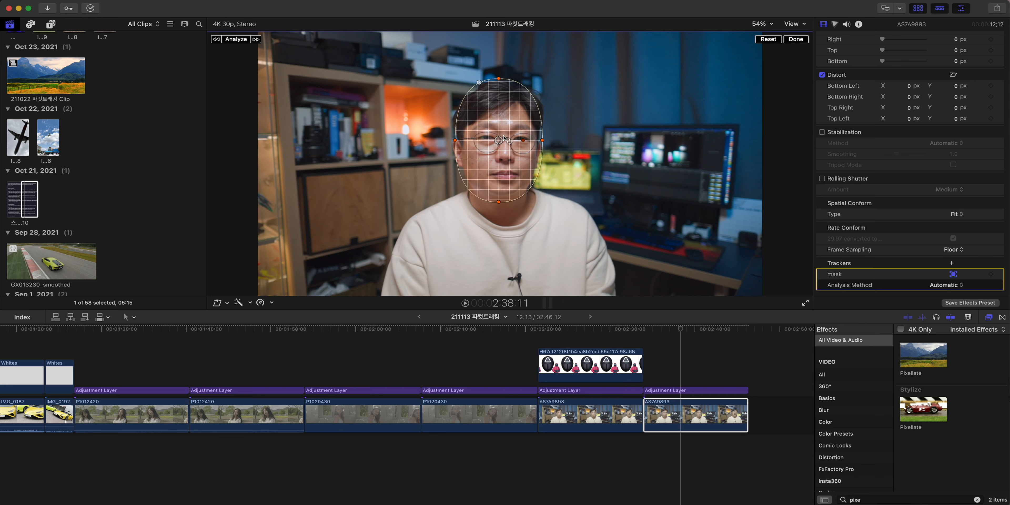
{"action": "left_click_drag", "start_coordinate": [505, 138], "coordinate": [503, 137]}
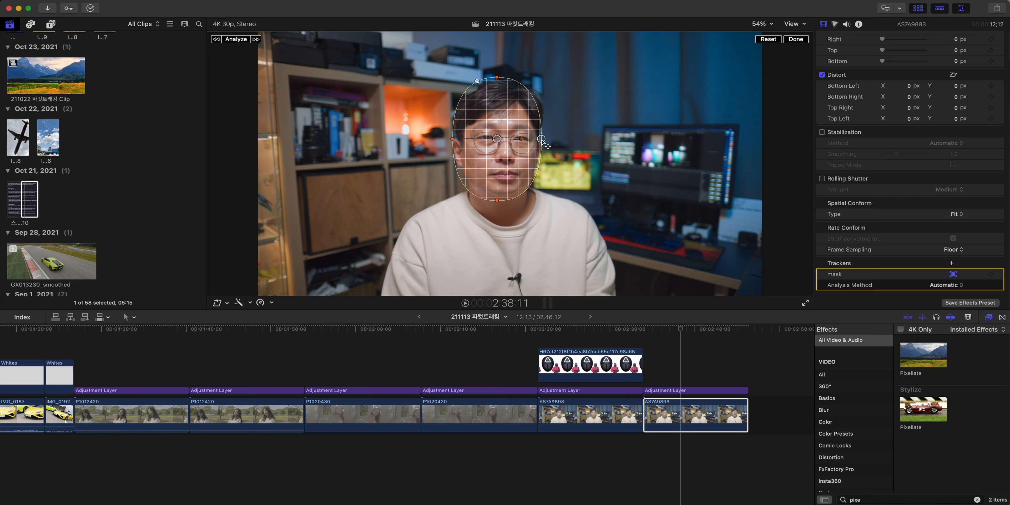
{"action": "left_click", "coordinate": [236, 40]}
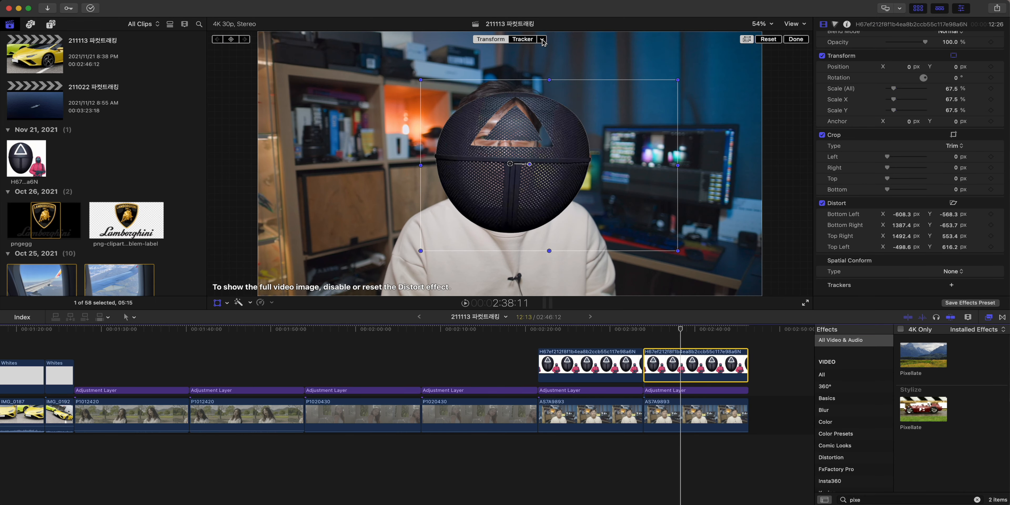
Attach the mask image above the last A57A9893 clip to the "mask" tracker and finish the transform.
{"action": "left_click", "coordinate": [543, 40]}
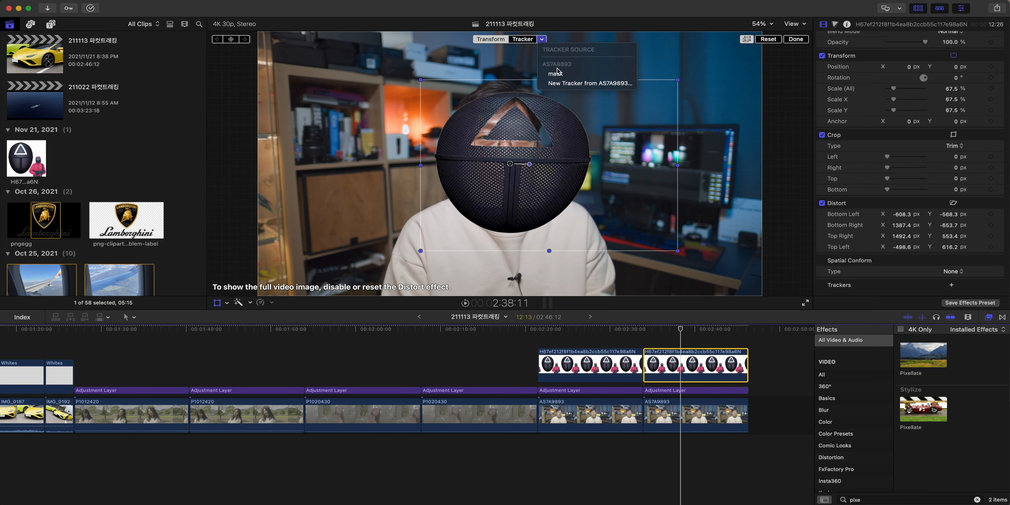
{"action": "left_click", "coordinate": [557, 73]}
{"action": "left_click", "coordinate": [556, 39]}
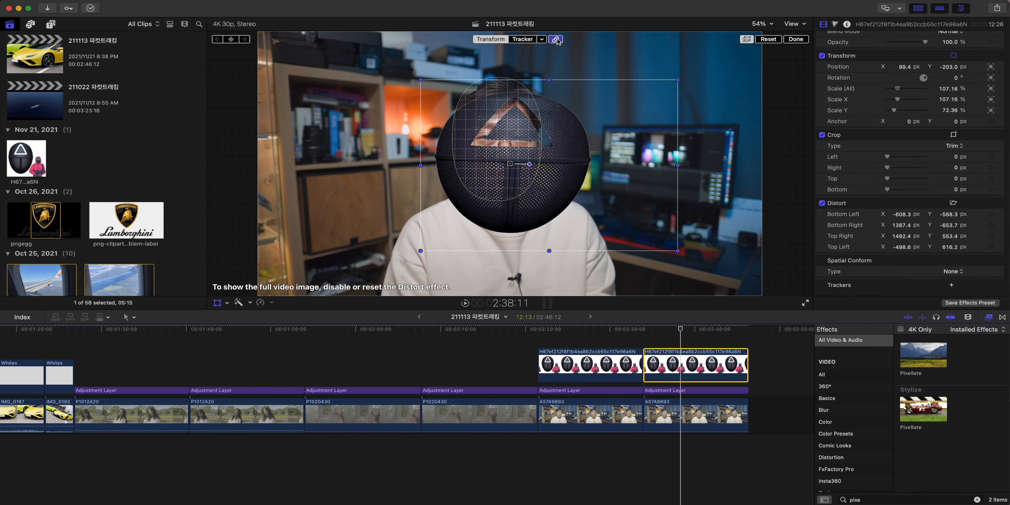
{"action": "left_click", "coordinate": [796, 40]}
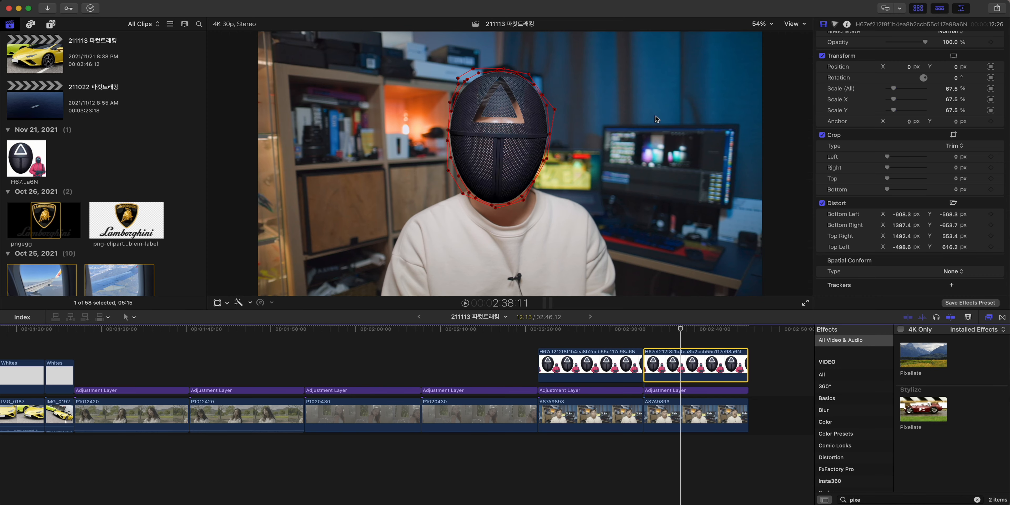
Play and scrub the last A57A9893 clip to check how the mask image follows the face.
{"action": "left_click", "coordinate": [643, 330]}
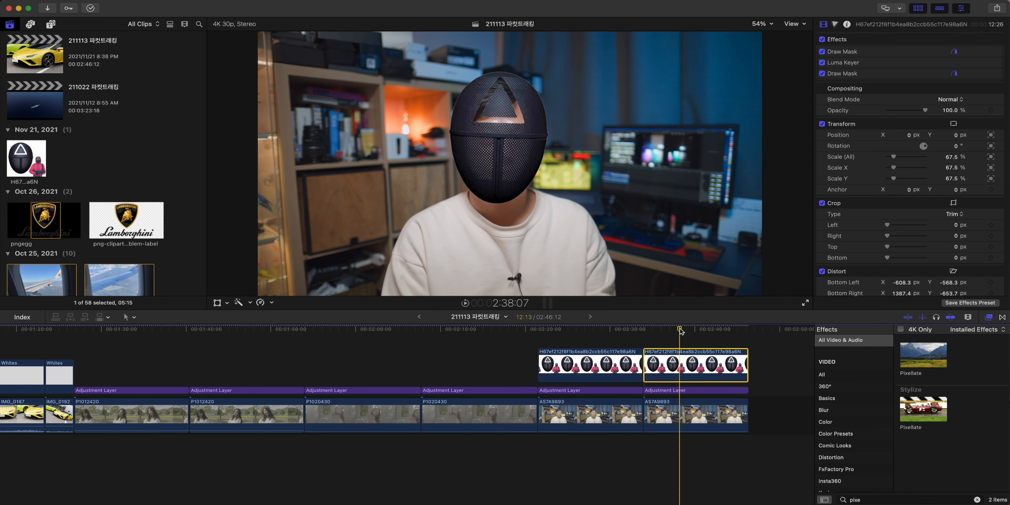
{"action": "key", "text": "space"}
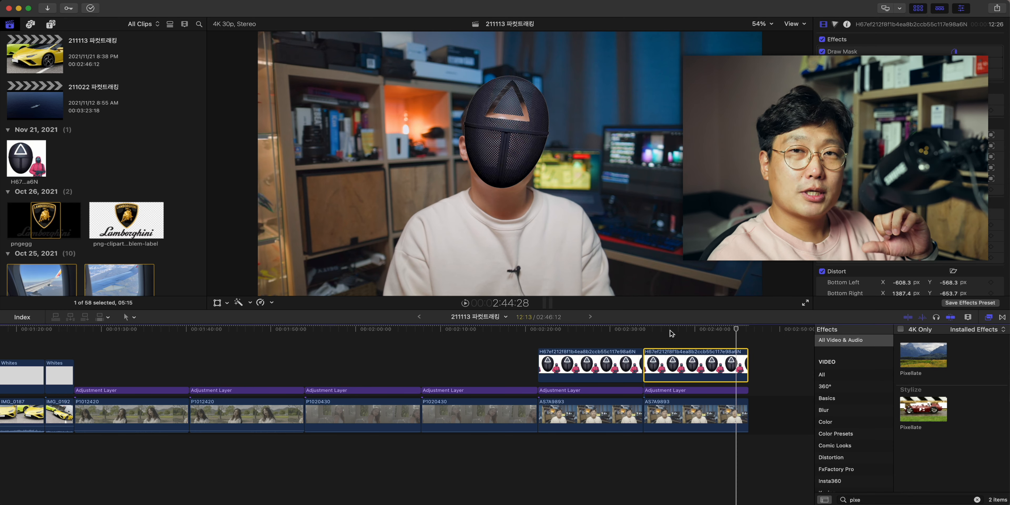
{"action": "left_click_drag", "start_coordinate": [651, 329], "coordinate": [707, 331]}
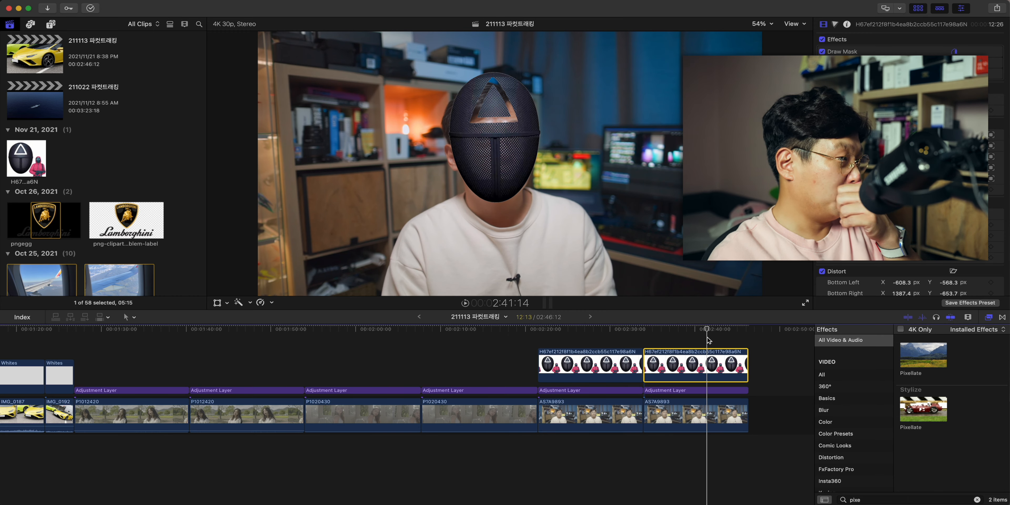
Scrub through the timeline from the start to review all the tracked titles, graphics and effects.
{"action": "scroll", "coordinate": [695, 359], "scroll_direction": "left", "scroll_amount": 10}
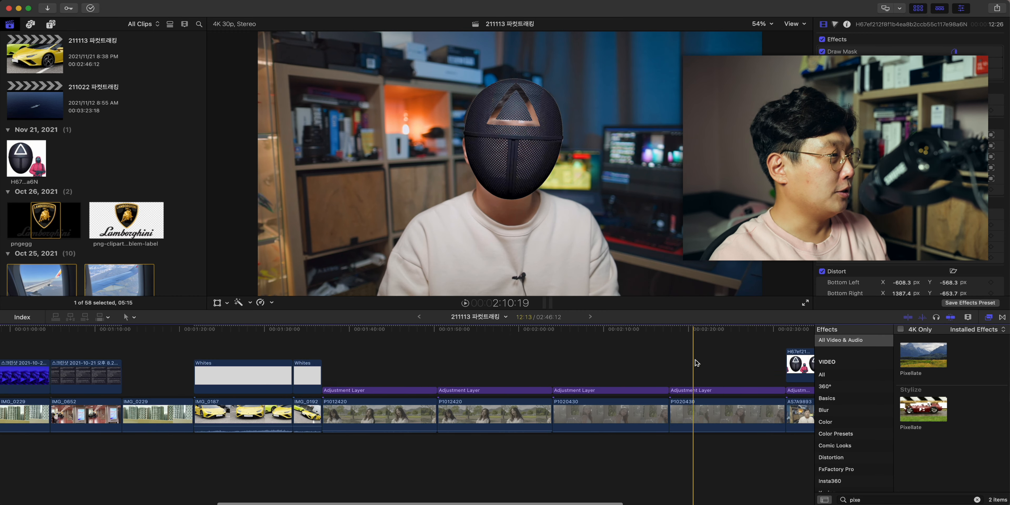
{"action": "scroll", "coordinate": [384, 350], "scroll_direction": "left", "scroll_amount": 10}
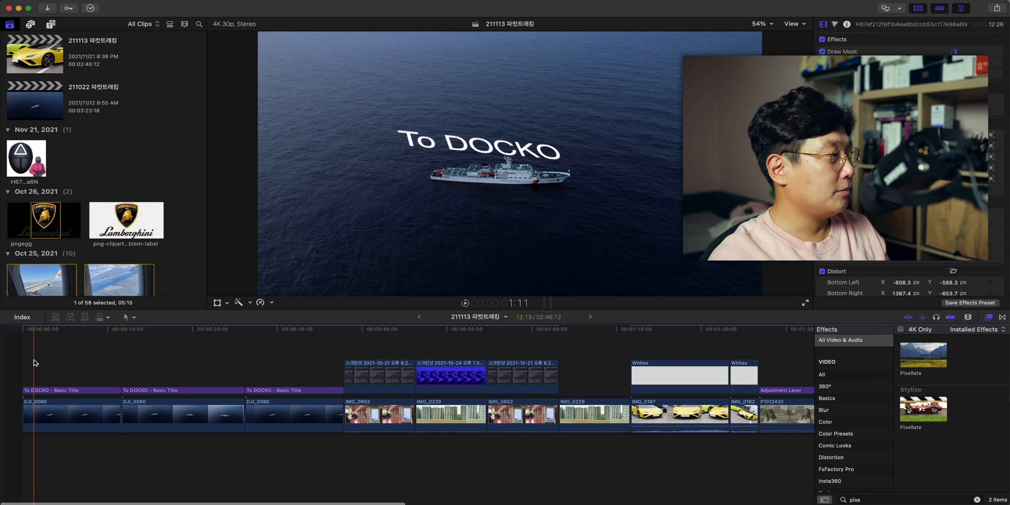
{"action": "left_click_drag", "start_coordinate": [20, 332], "coordinate": [678, 353]}
{"action": "scroll", "coordinate": [678, 353], "scroll_direction": "right", "scroll_amount": 5}
{"action": "scroll", "coordinate": [589, 353], "scroll_direction": "right", "scroll_amount": 15}
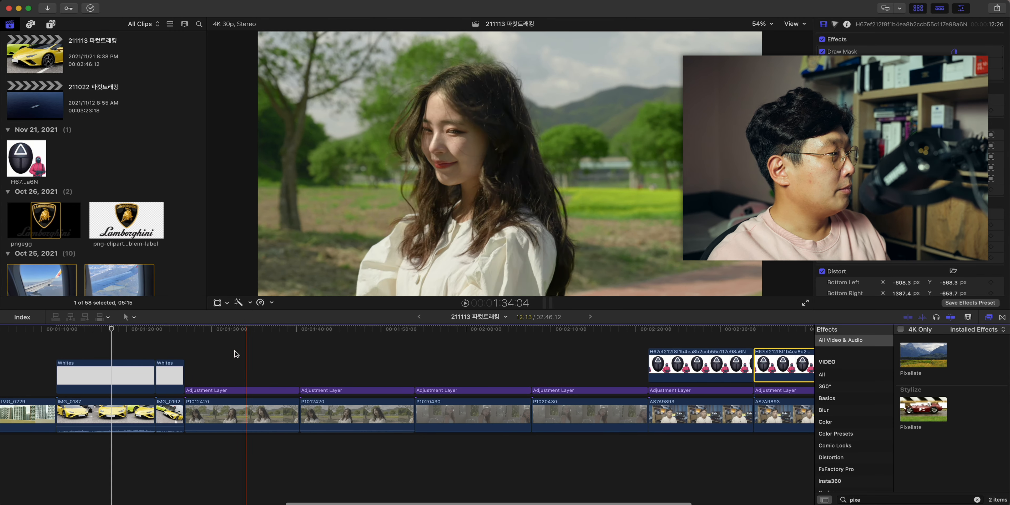
Scrub through the adjustment-layer clips and the final mask-image clips to check the tracked colour effects and the face mask.
{"action": "left_click", "coordinate": [340, 351]}
{"action": "left_click_drag", "start_coordinate": [340, 331], "coordinate": [737, 334]}
{"action": "scroll", "coordinate": [730, 339], "scroll_direction": "right", "scroll_amount": 3}
{"action": "left_click", "coordinate": [701, 336]}
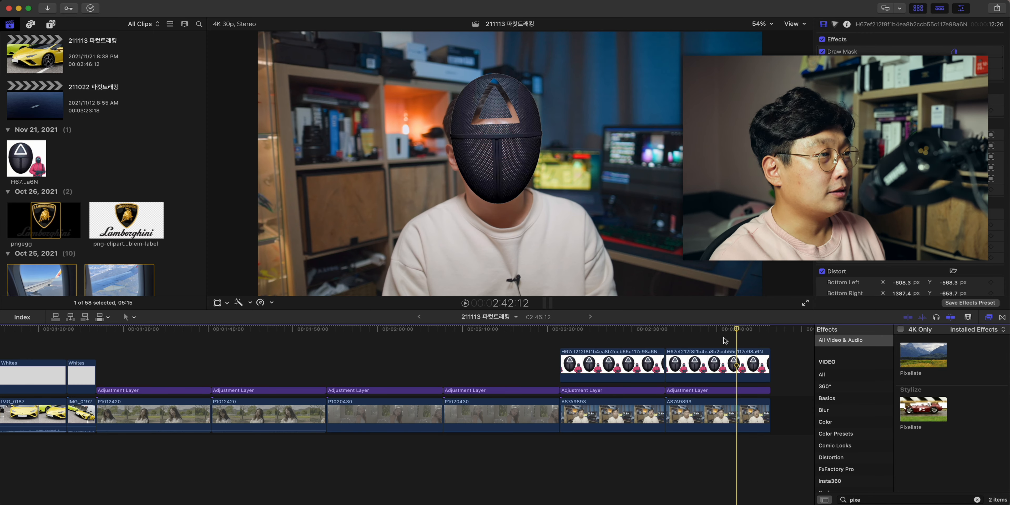
{"action": "scroll", "coordinate": [768, 334], "scroll_direction": "left", "scroll_amount": 3}
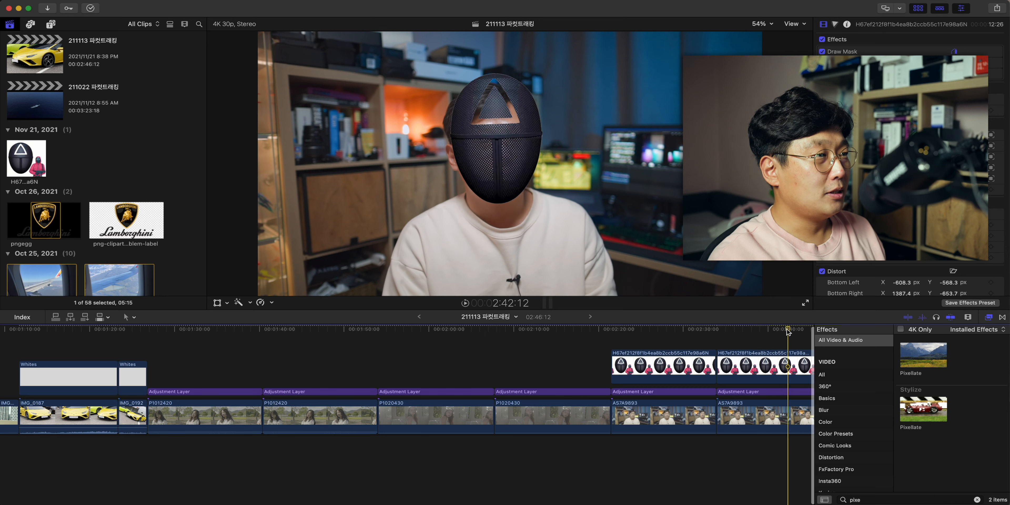
{"action": "left_click", "coordinate": [739, 336]}
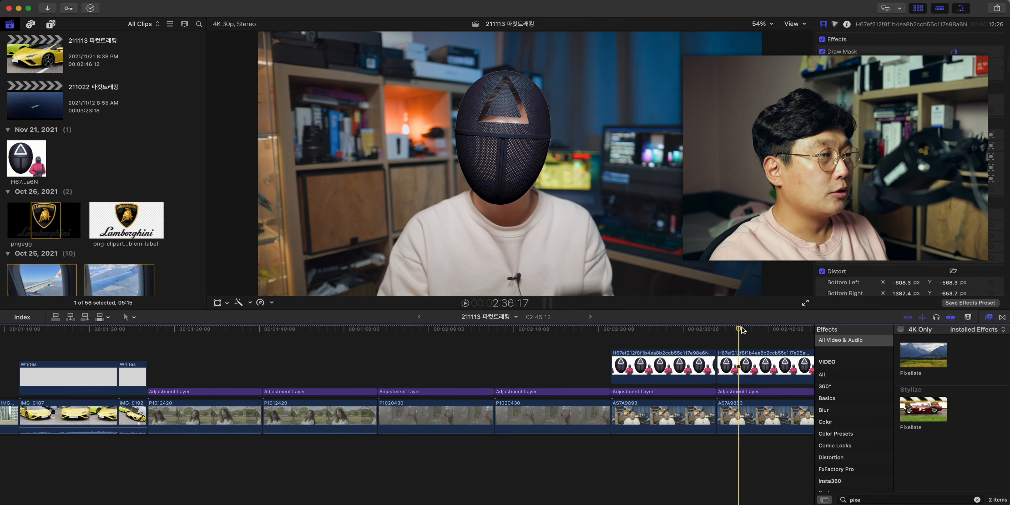
{"action": "left_click", "coordinate": [771, 333]}
{"action": "scroll", "coordinate": [769, 333], "scroll_direction": "right", "scroll_amount": 3}
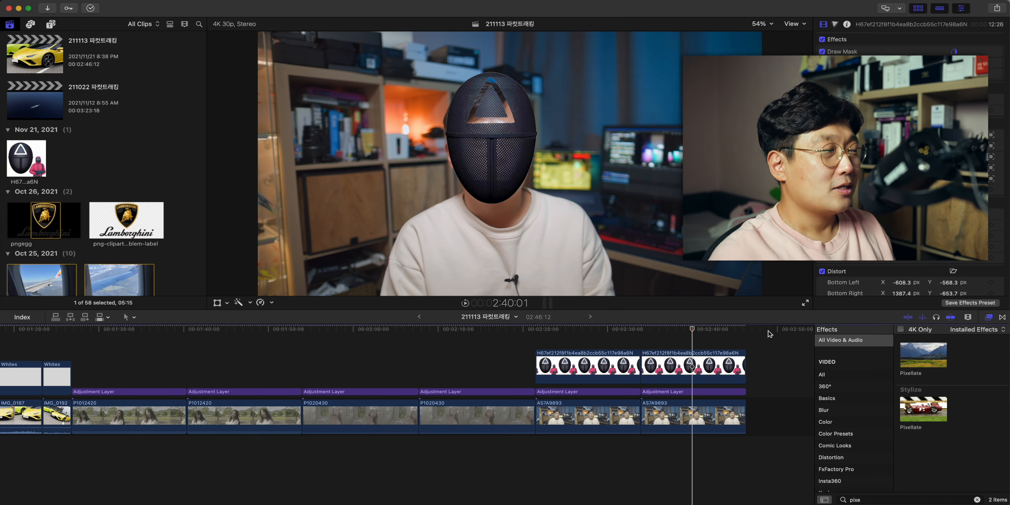
Review the timeline again from the "To DOCKO" ship titles through the airport and car graphics to the final mask clips.
{"action": "scroll", "coordinate": [672, 351], "scroll_direction": "left", "scroll_amount": 10}
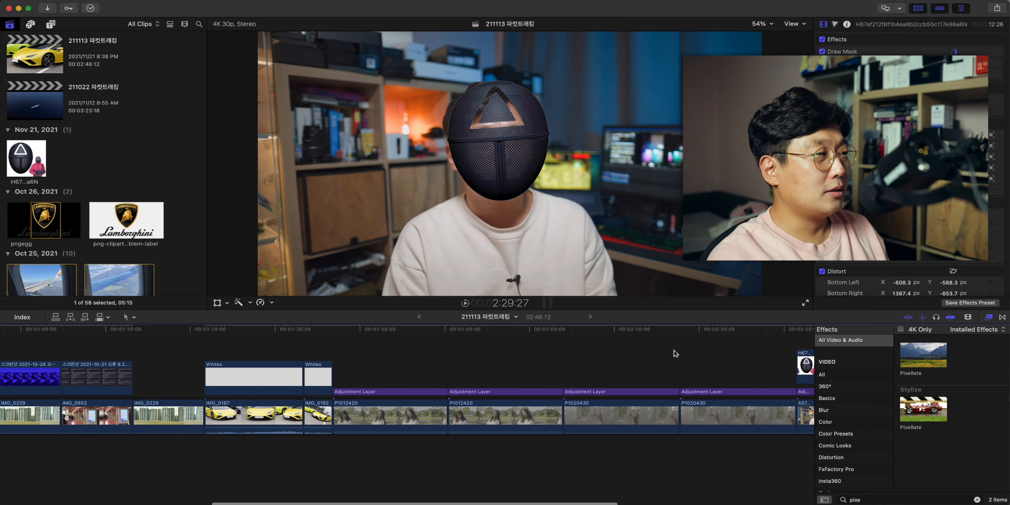
{"action": "scroll", "coordinate": [587, 350], "scroll_direction": "left", "scroll_amount": 8}
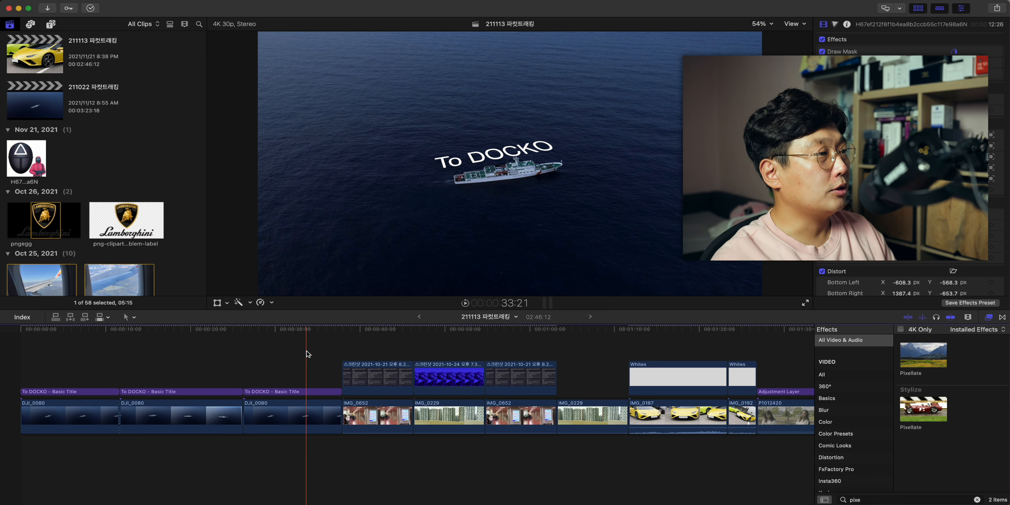
{"action": "left_click", "coordinate": [374, 347]}
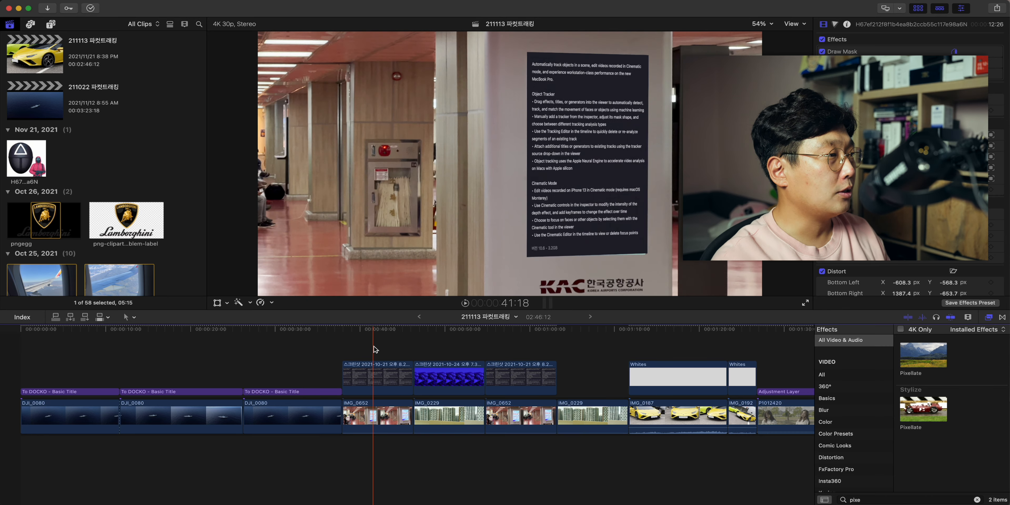
{"action": "scroll", "coordinate": [541, 332], "scroll_direction": "right", "scroll_amount": 2}
{"action": "scroll", "coordinate": [541, 331], "scroll_direction": "right", "scroll_amount": 10}
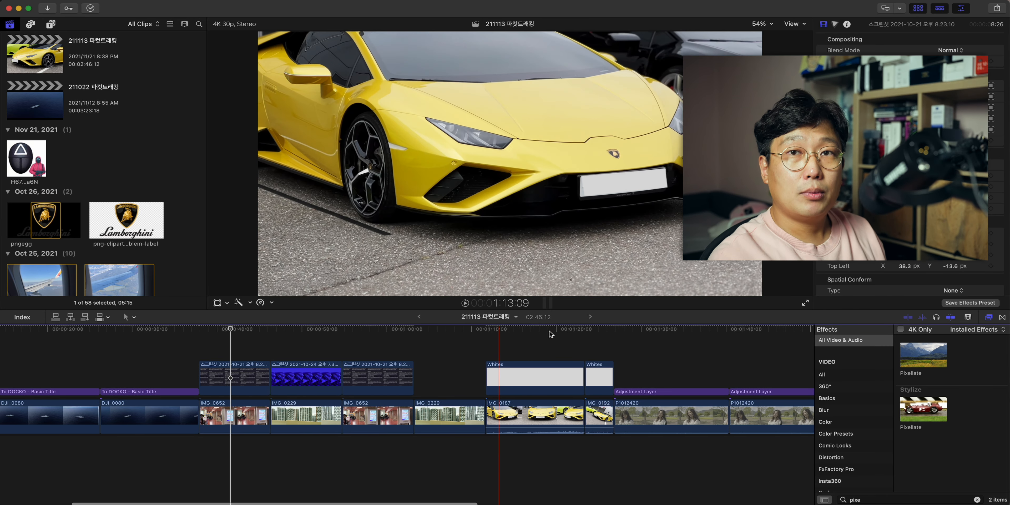
{"action": "scroll", "coordinate": [561, 343], "scroll_direction": "right", "scroll_amount": 8}
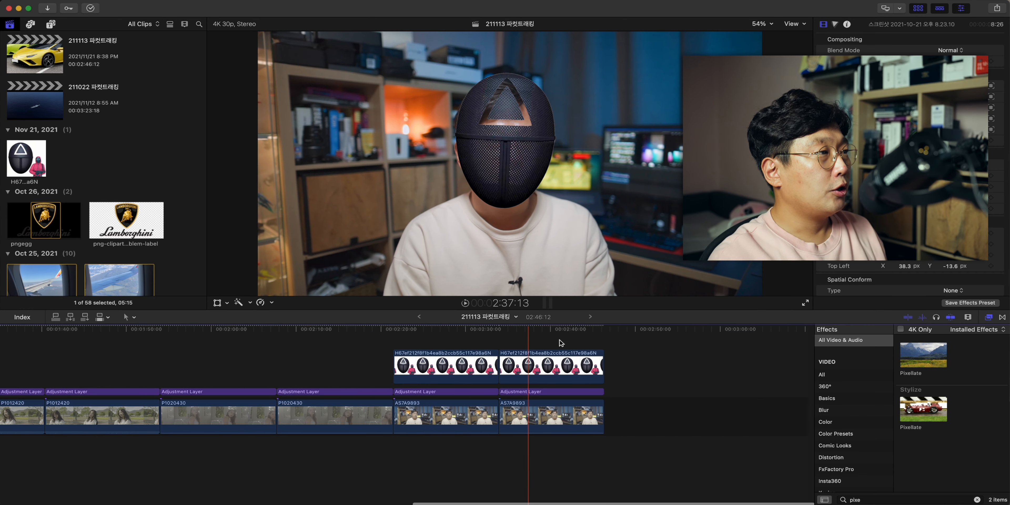